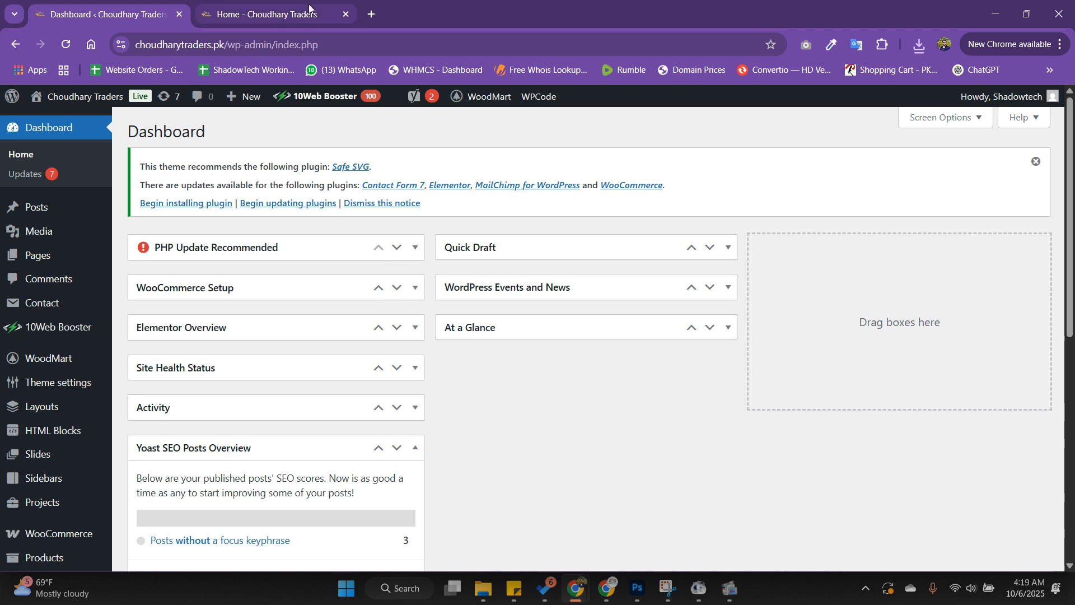
Look through the featured products on the store's live home page, checking their names, prices and purchase options
click(268, 14)
click(131, 2)
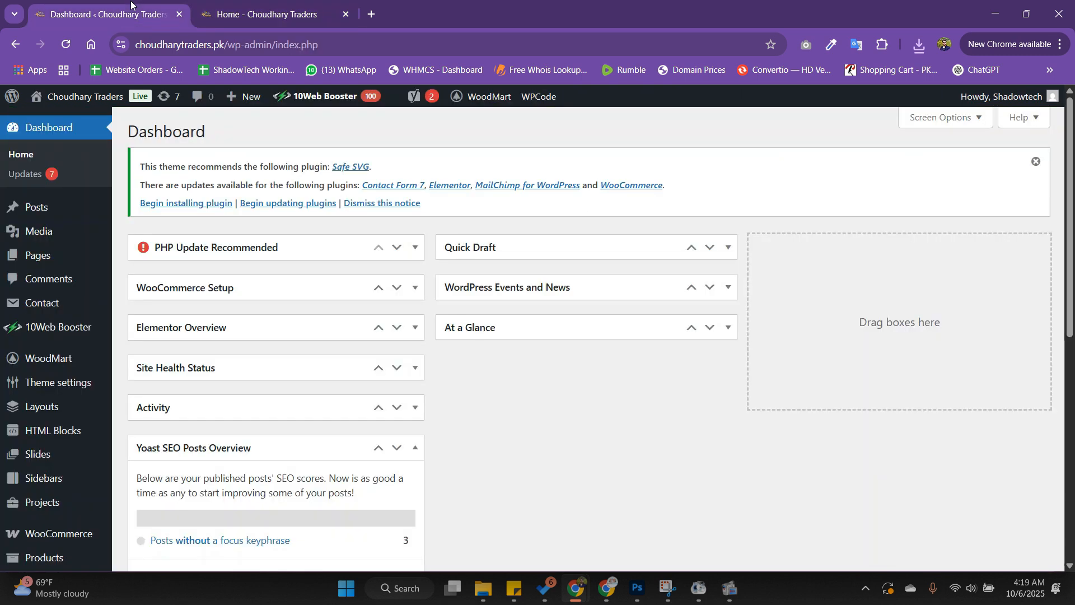
click(268, 3)
scroll(385, 207, down, 15)
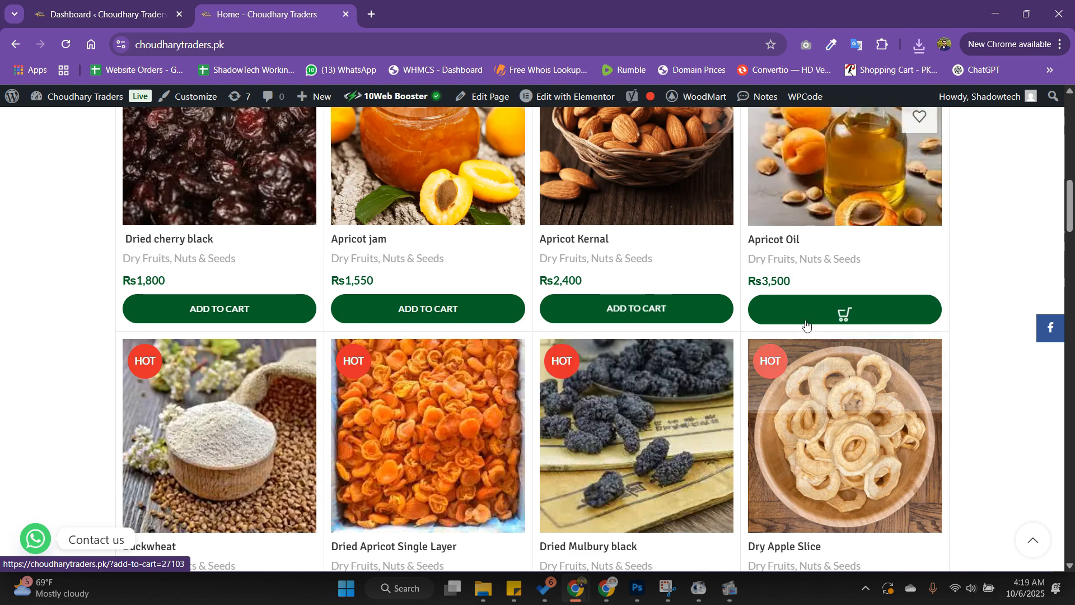
scroll(795, 327, down, 4)
scroll(785, 332, down, 2)
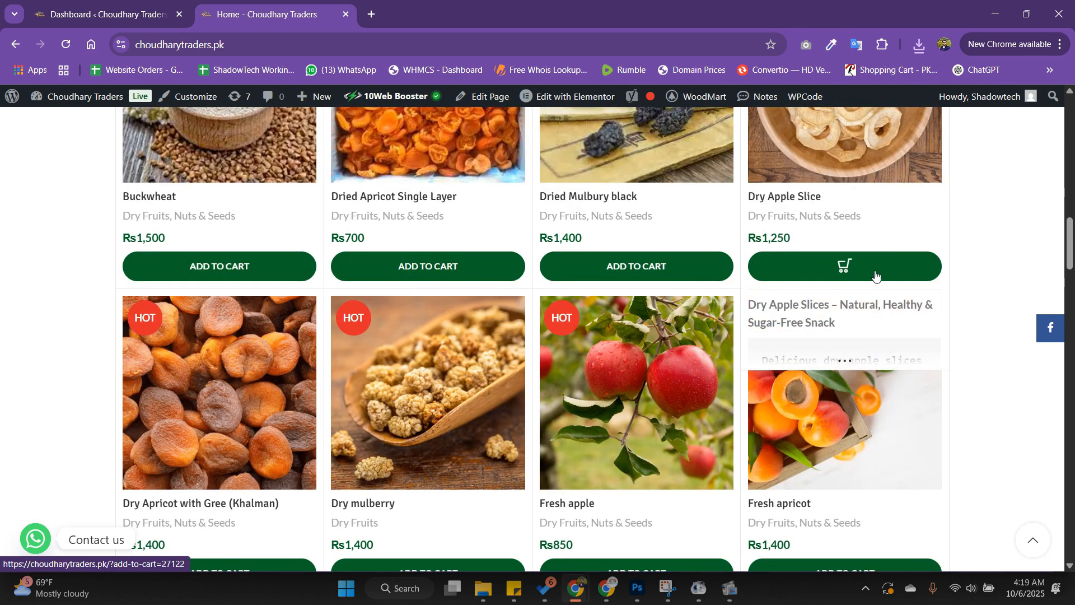
scroll(767, 353, down, 6)
scroll(753, 371, up, 18)
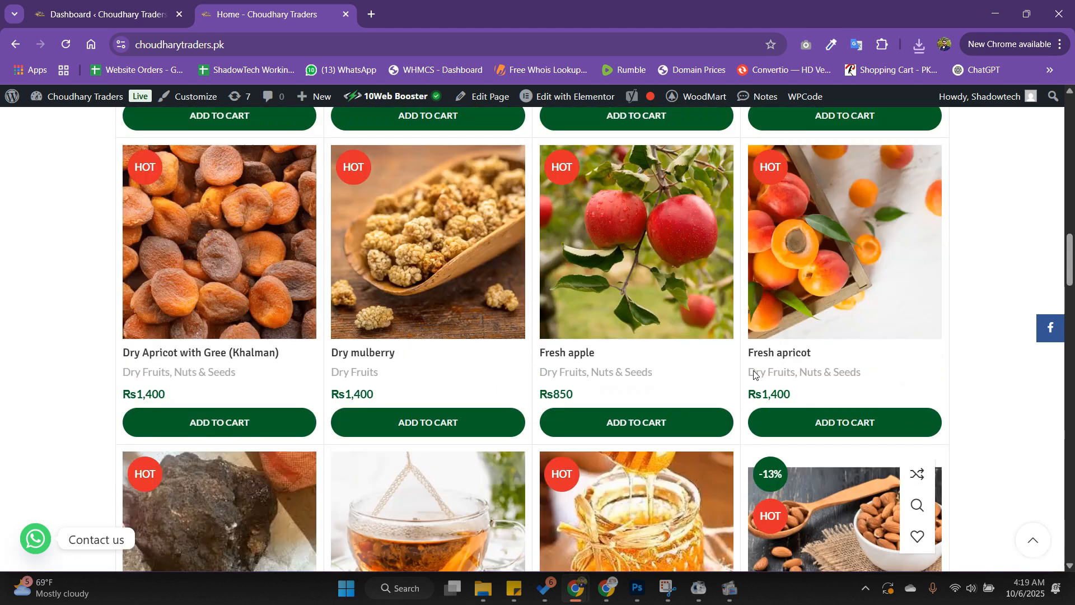
scroll(639, 280, up, 5)
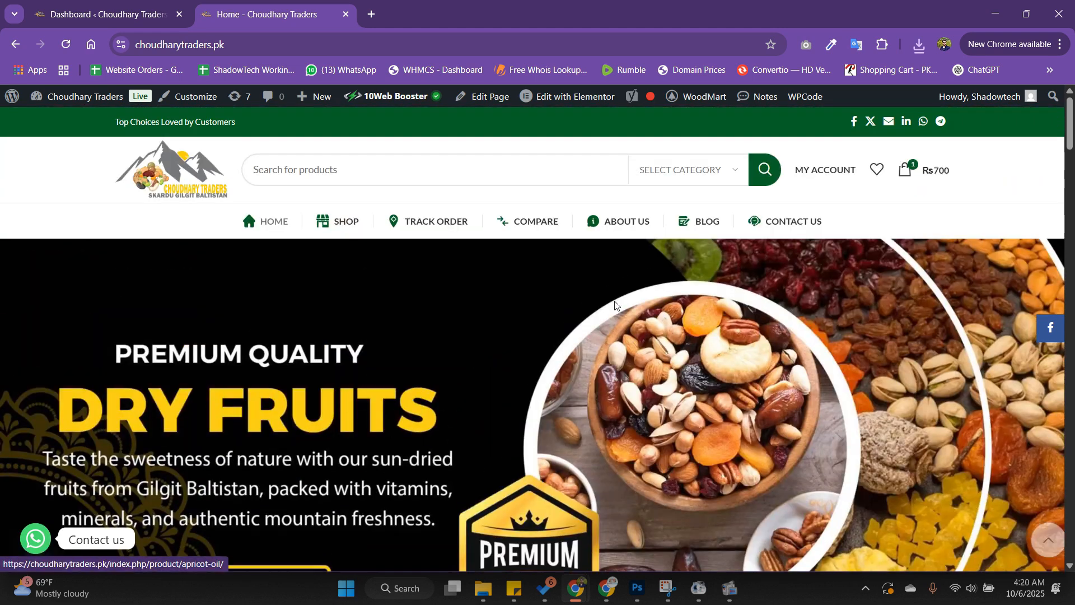
Return to the site's admin dashboard, open the product list and start a new product
click(106, 14)
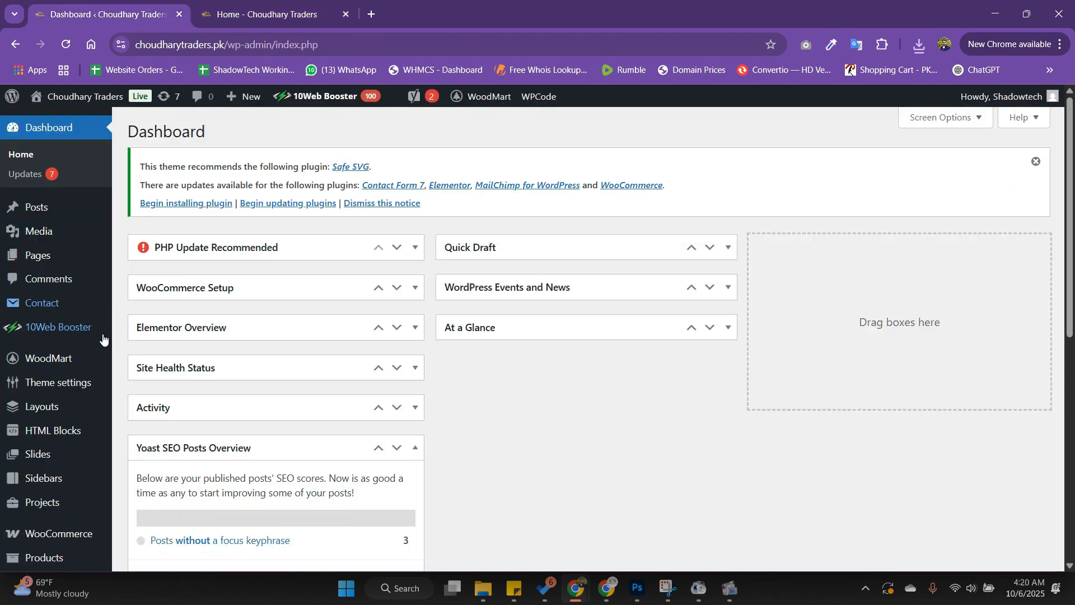
scroll(93, 368, down, 5)
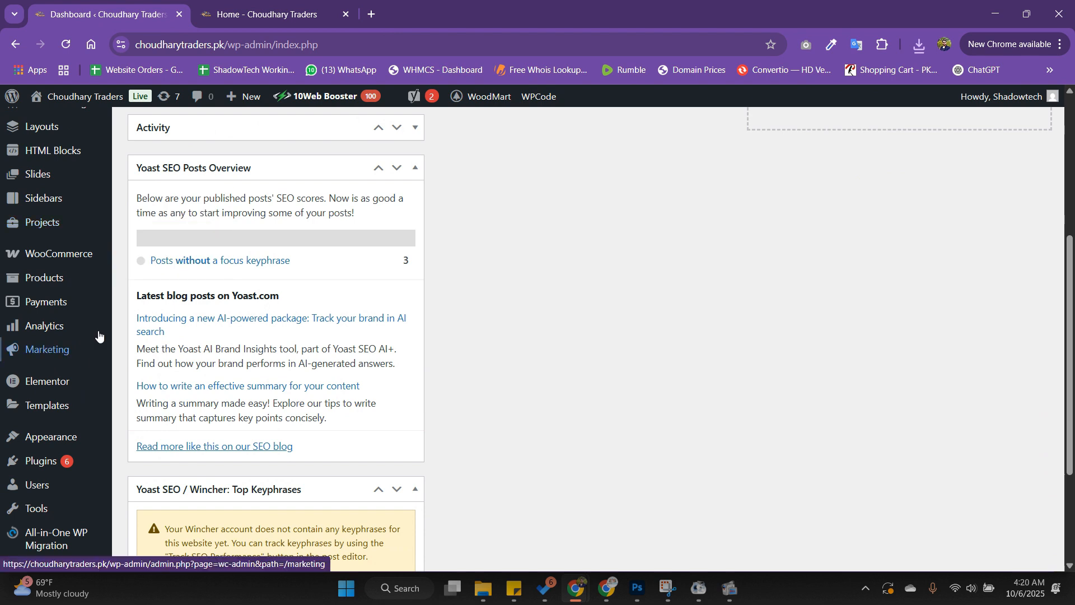
mouse_move(56, 278)
click(148, 280)
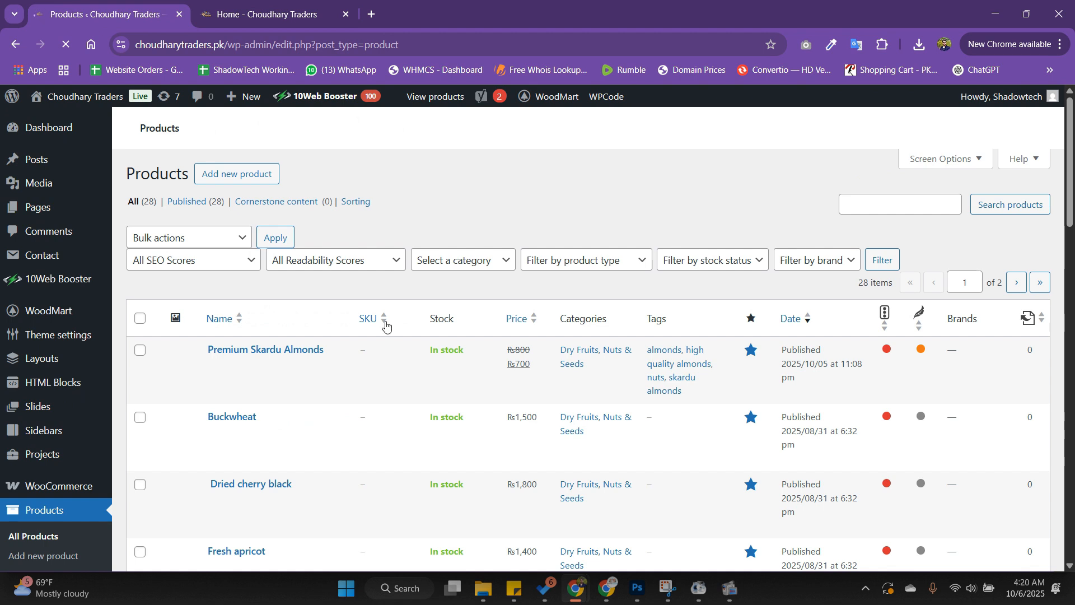
scroll(383, 323, down, 3)
scroll(380, 328, up, 4)
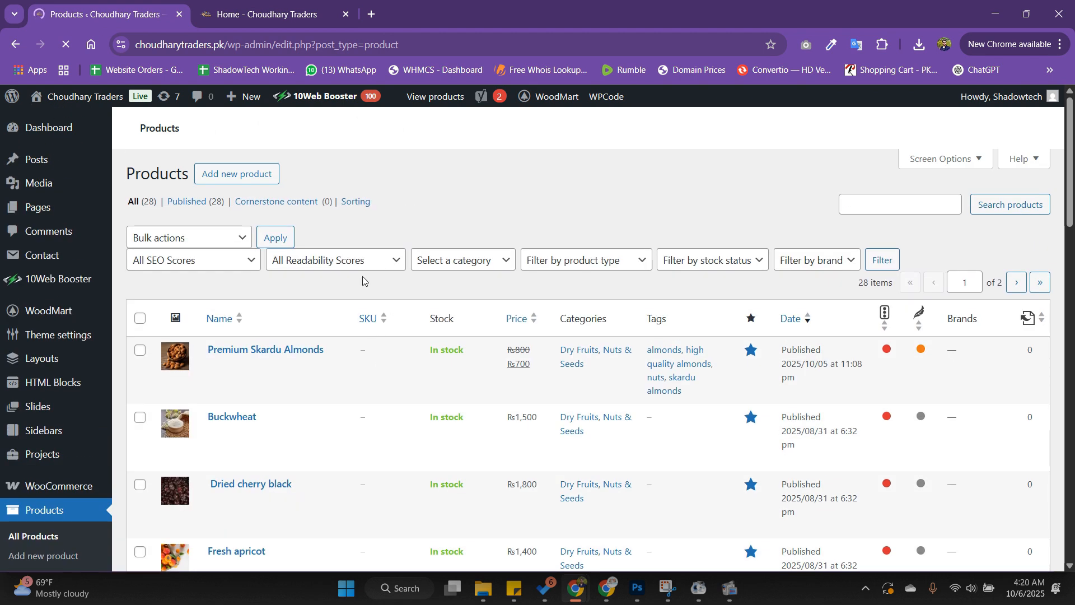
click(242, 173)
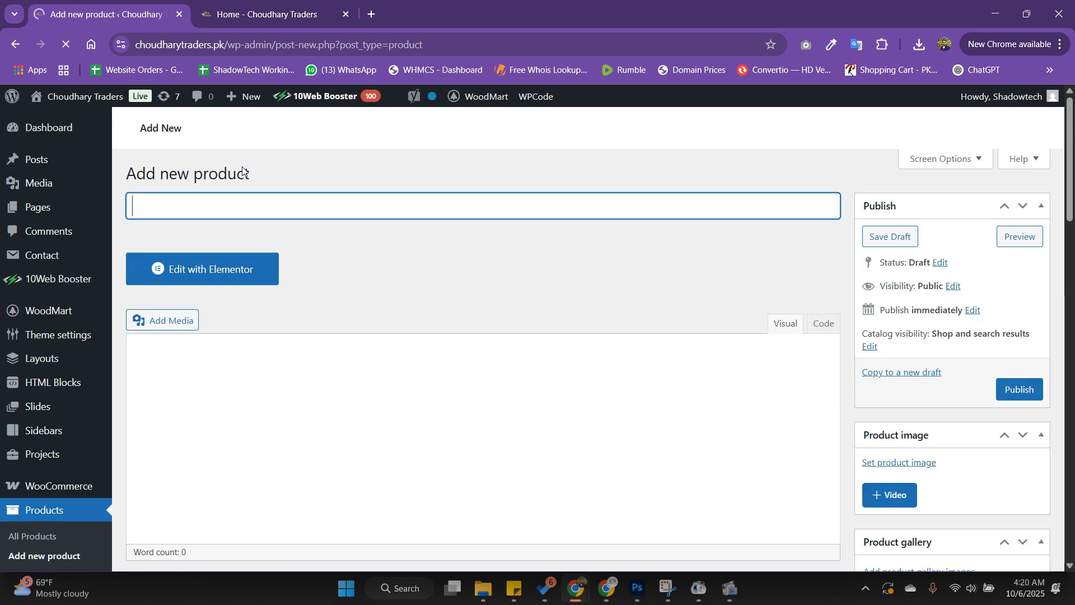
Copy the title from the sticky note into the product name as "Premium Skardu Walnuts (Akhrot)" and dismiss the plugin recommendation notice
click(514, 590)
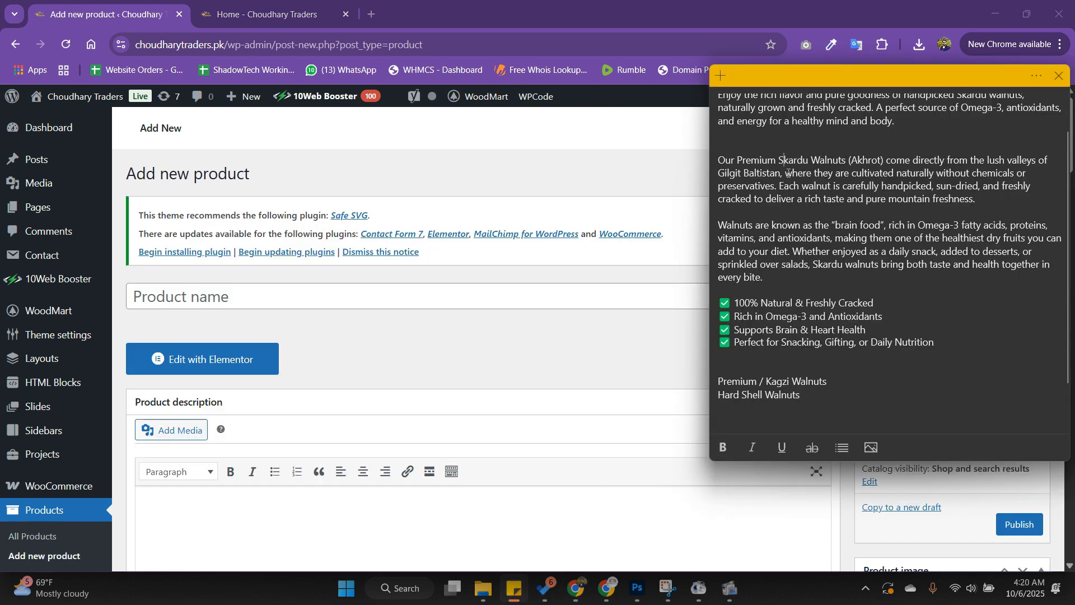
scroll(783, 159, up, 2)
drag(867, 101, 718, 107)
key(ctrl+c)
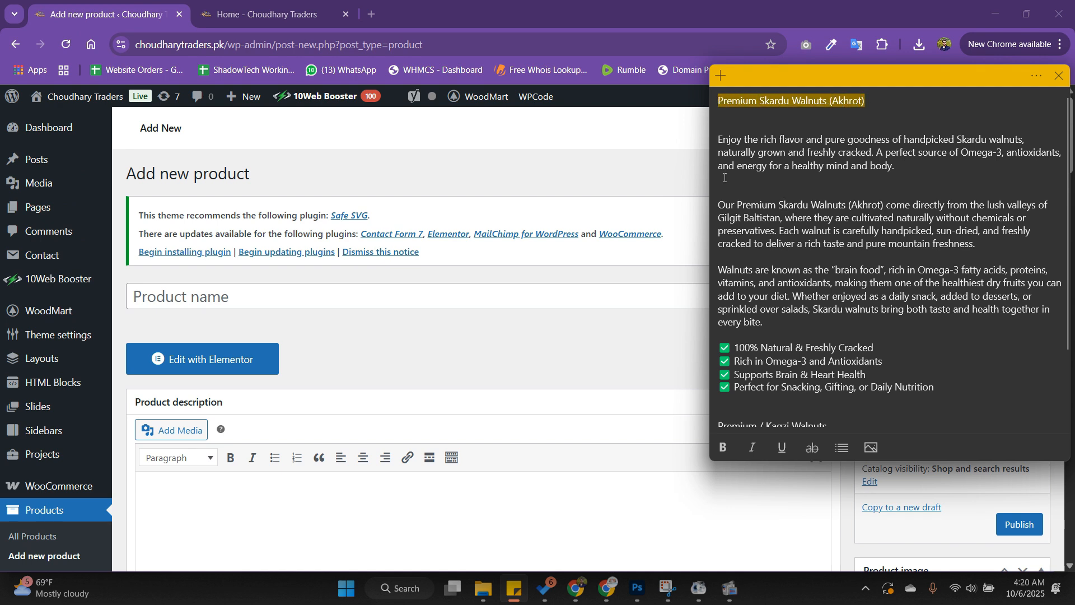
click(480, 295)
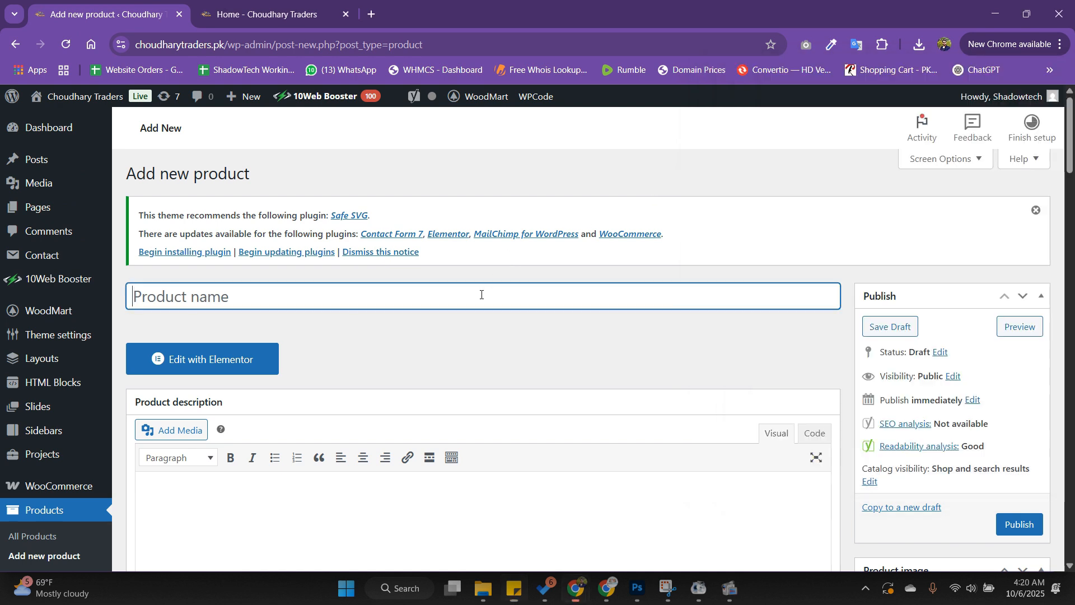
key(ctrl+v)
click(1035, 210)
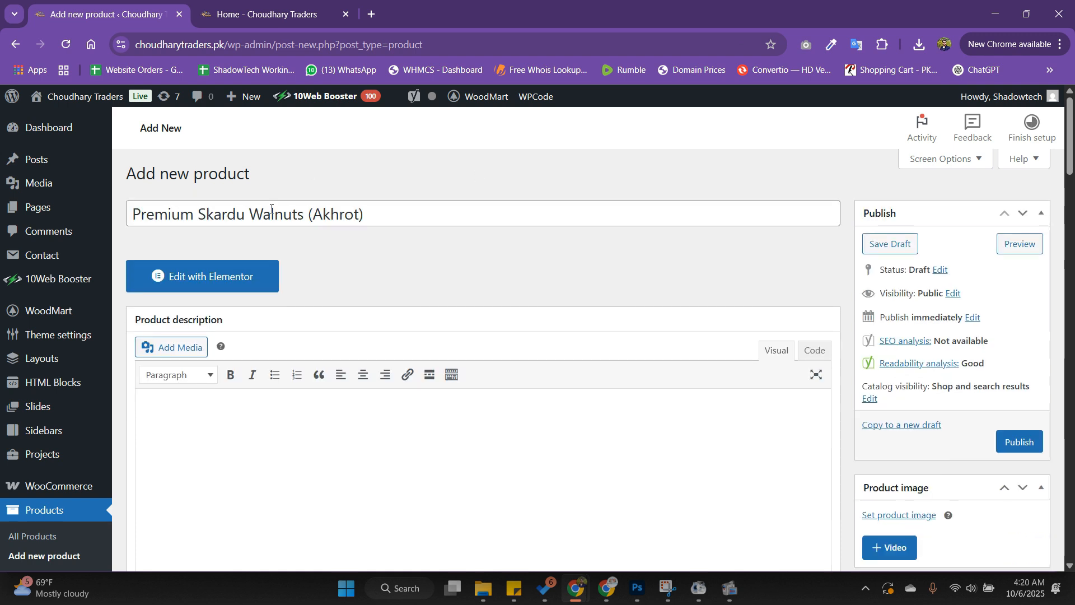
Copy the note's text from "Our Premium Skardu Walnuts" through the four checkmarked benefits into the product description
scroll(308, 291, down, 1)
scroll(331, 314, up, 1)
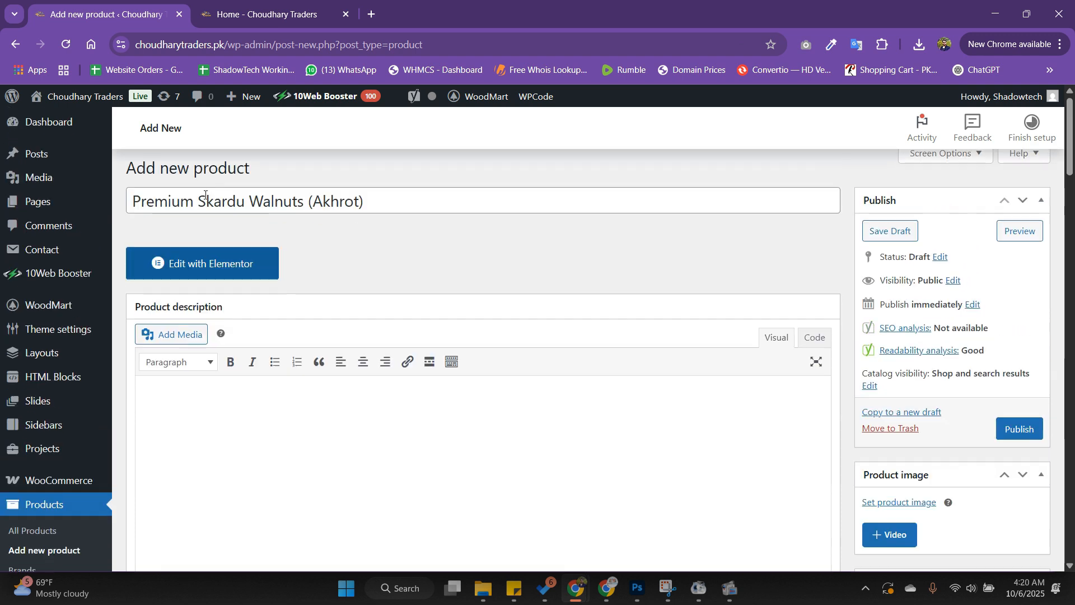
scroll(336, 330, down, 2)
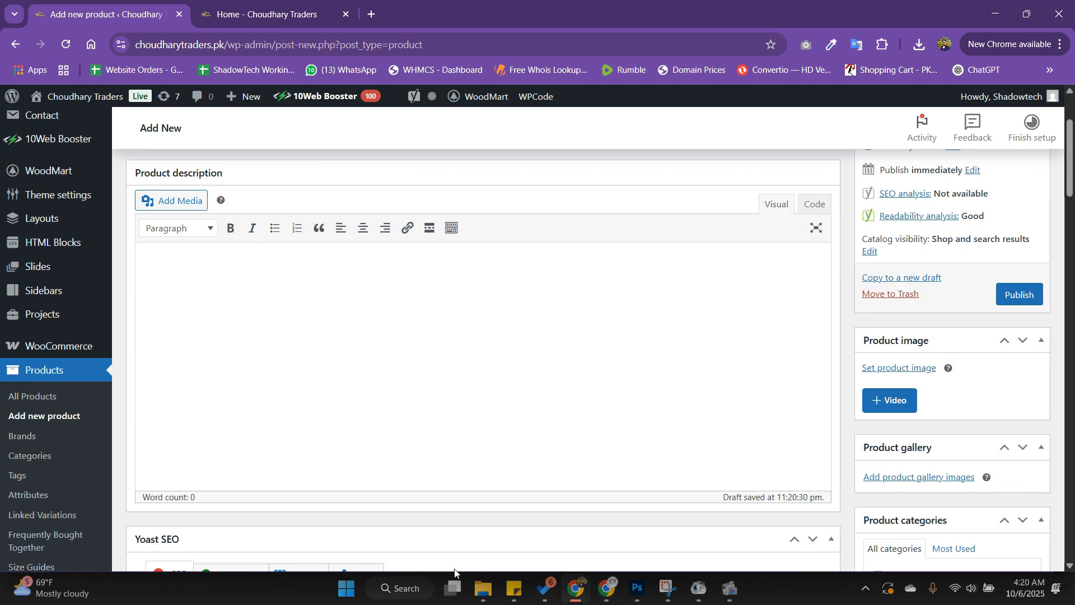
click(514, 588)
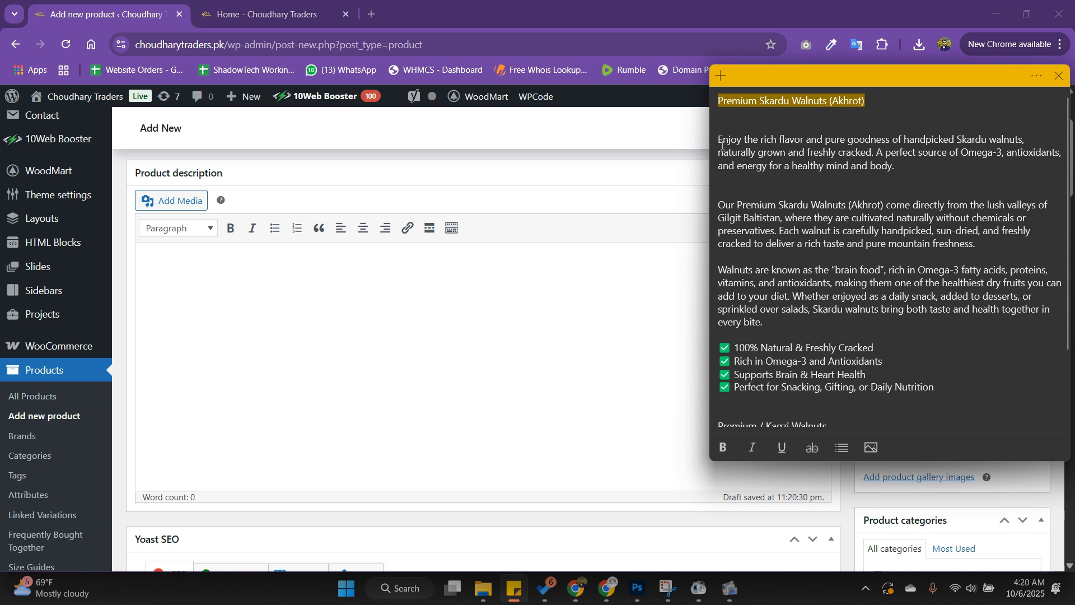
drag(720, 205, 948, 388)
key(ctrl+c)
click(312, 317)
key(ctrl+v)
Copy the note's "Buy pure Skardu walnuts" paragraph into the Yoast meta description and delete its last sentence, beginning "100% natural dry fruits"
scroll(312, 317, down, 4)
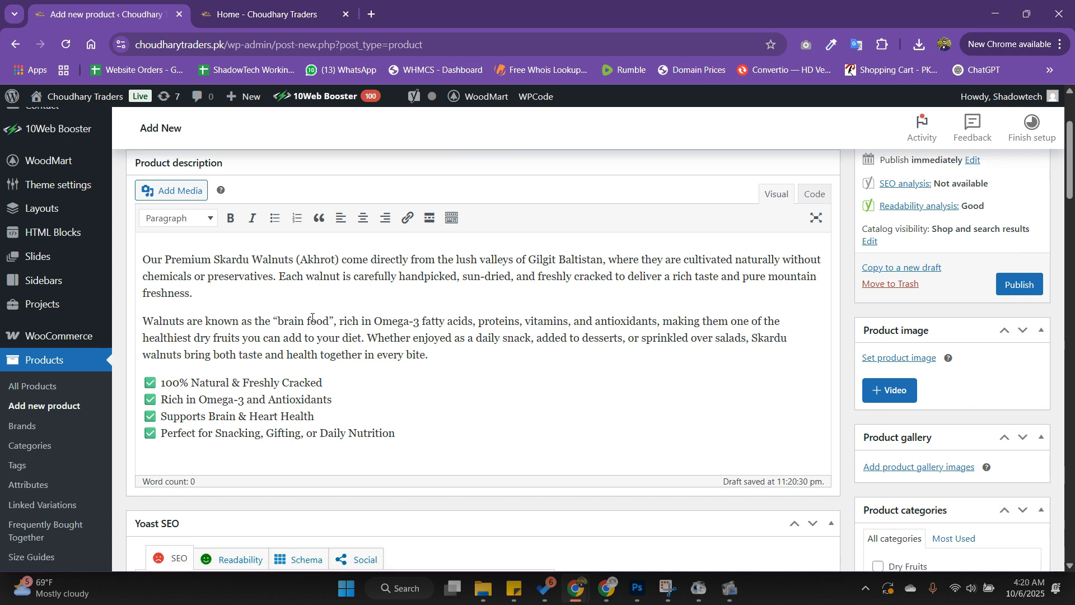
scroll(312, 318, down, 8)
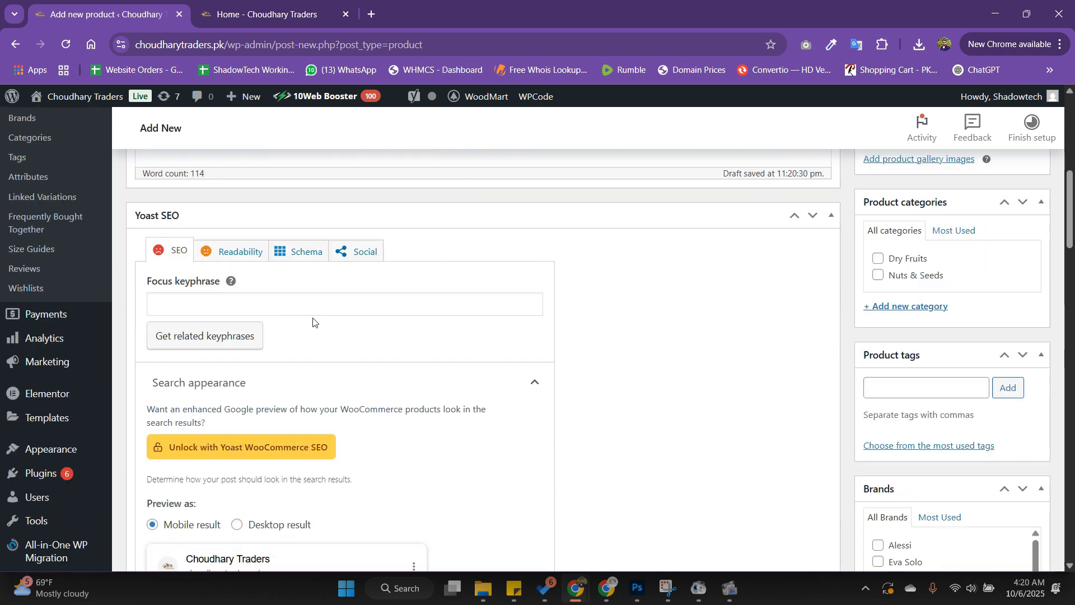
scroll(313, 322, down, 4)
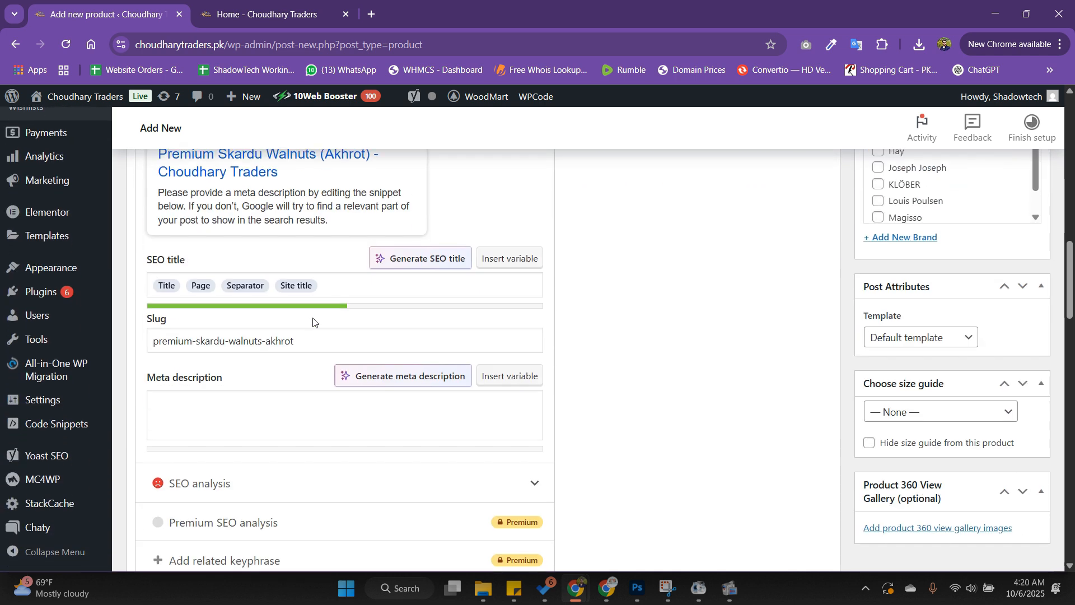
click(514, 589)
scroll(888, 343, down, 2)
drag(938, 420, 714, 399)
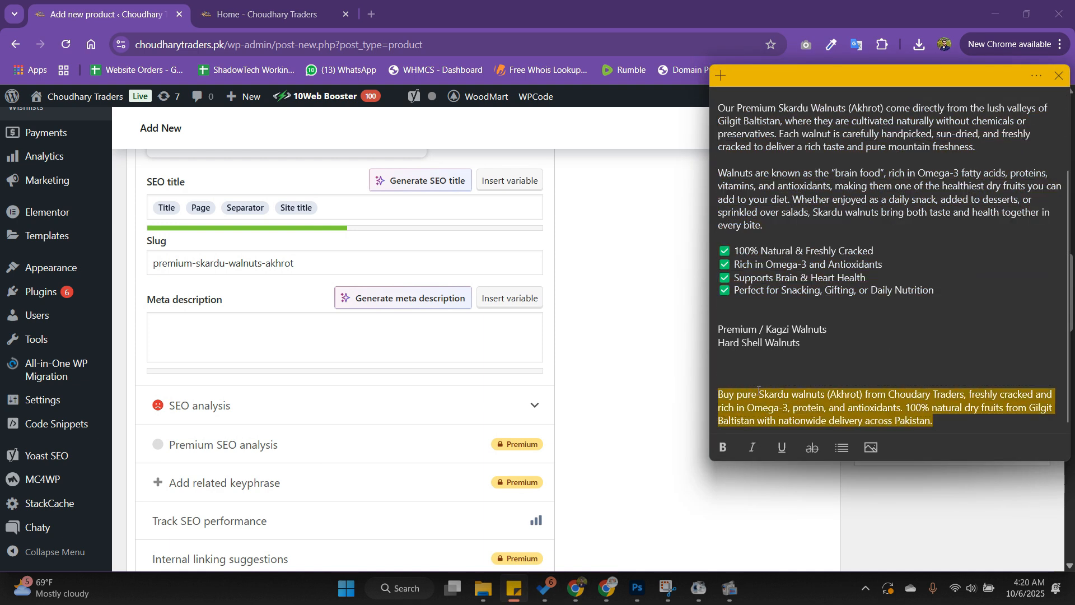
click(203, 321)
key(ctrl+v)
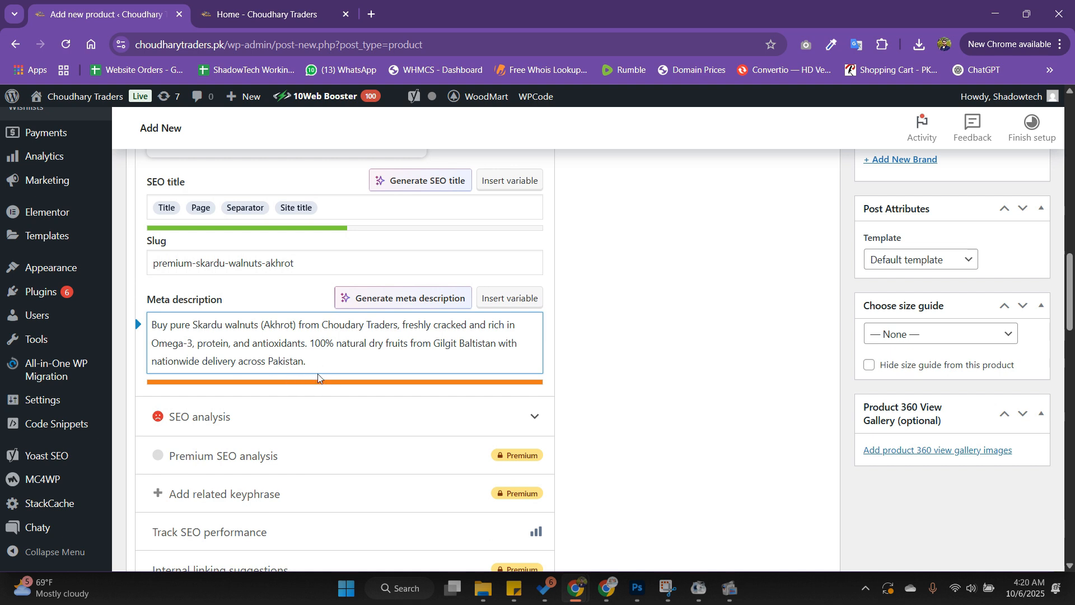
drag(311, 343, 323, 366)
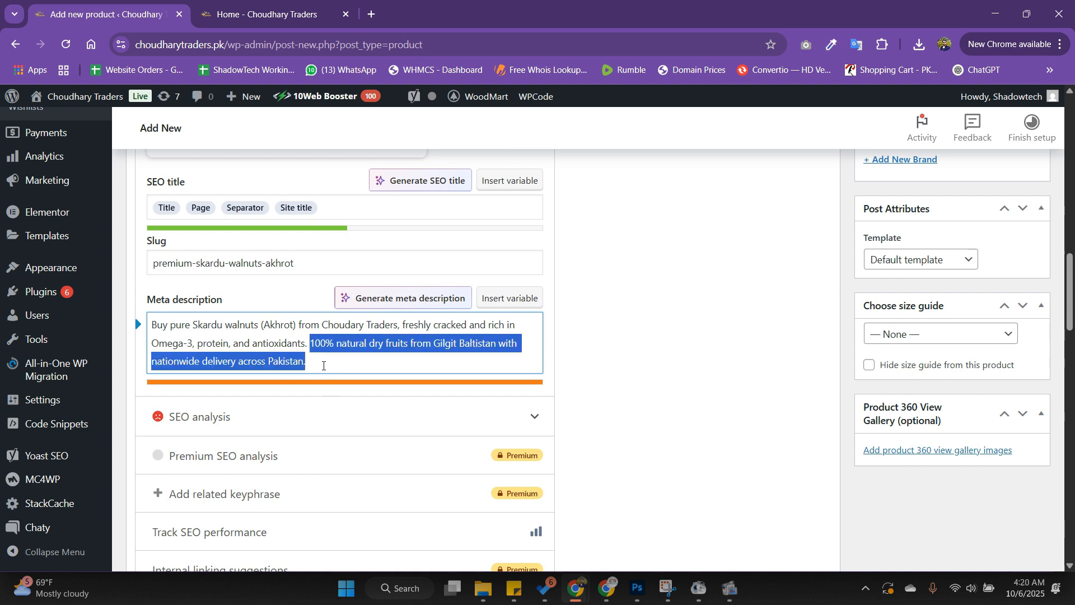
key(BackSpace)
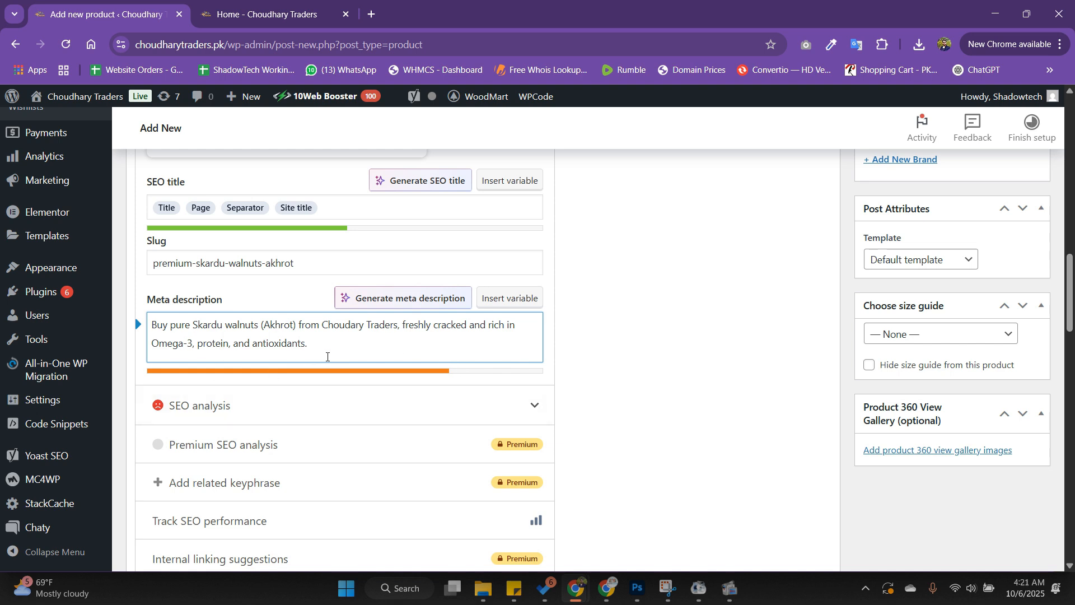
Set the product type to Variable product and dismiss the tip about adding attributes
scroll(357, 359, down, 7)
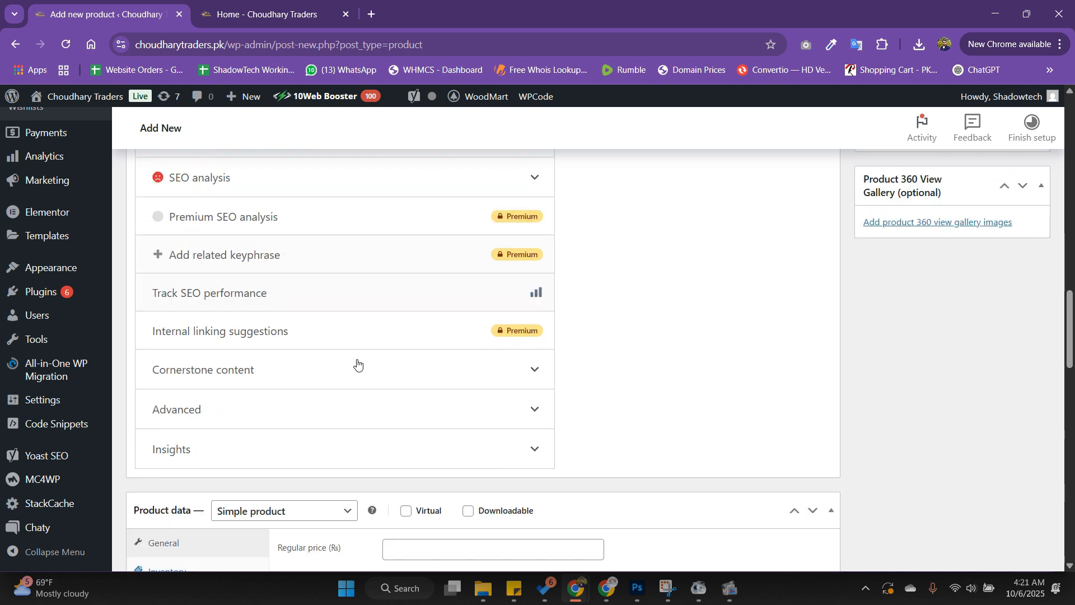
scroll(357, 362, up, 1)
scroll(357, 362, down, 2)
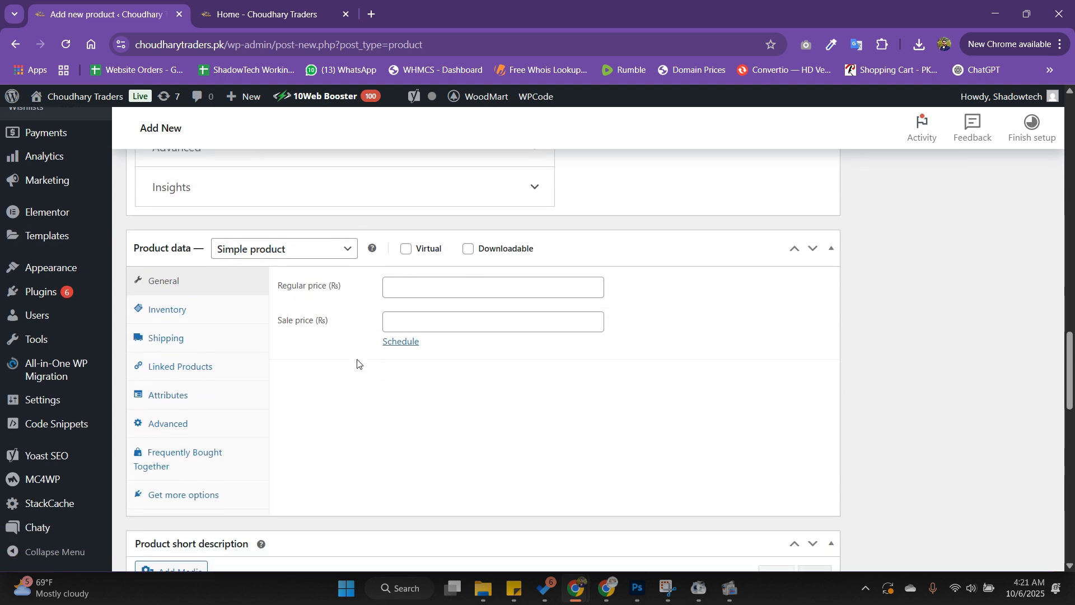
click(292, 255)
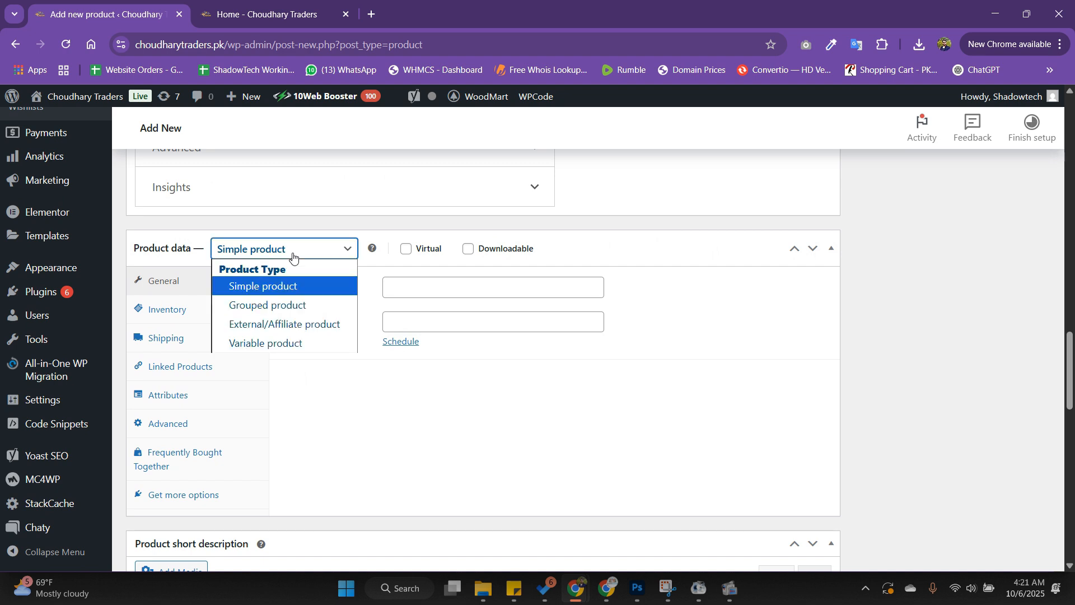
click(282, 343)
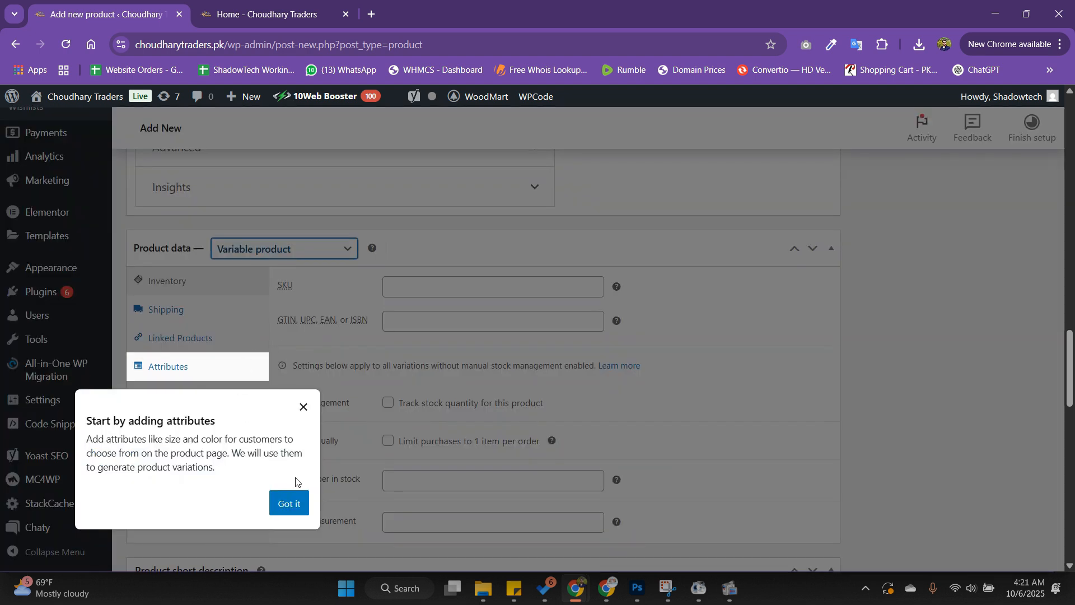
click(290, 501)
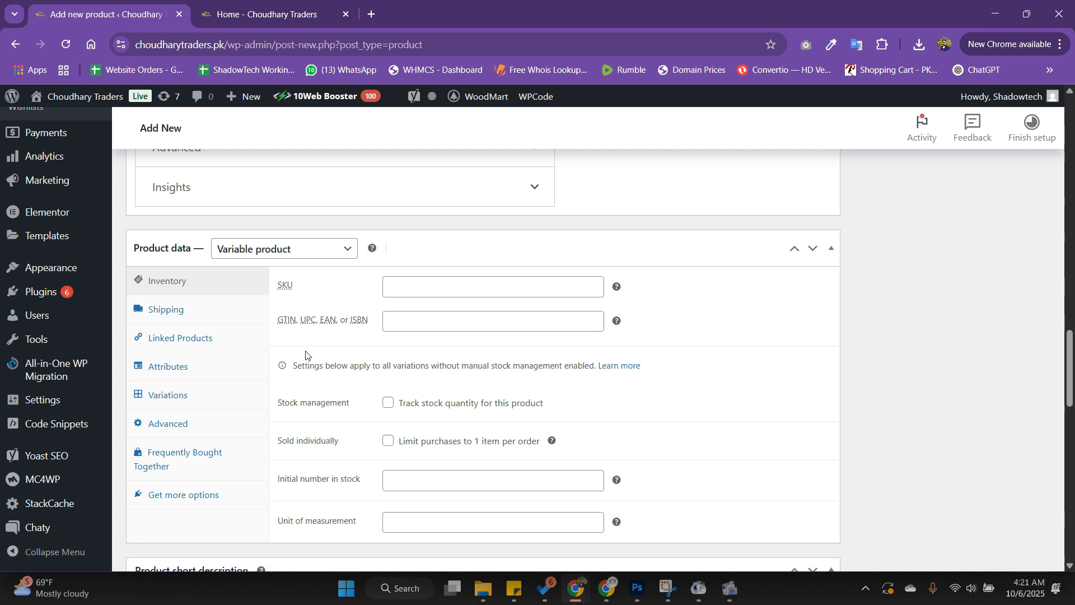
Open the product's attribute settings and name the new attribute Type
scroll(303, 355, down, 1)
scroll(310, 394, up, 1)
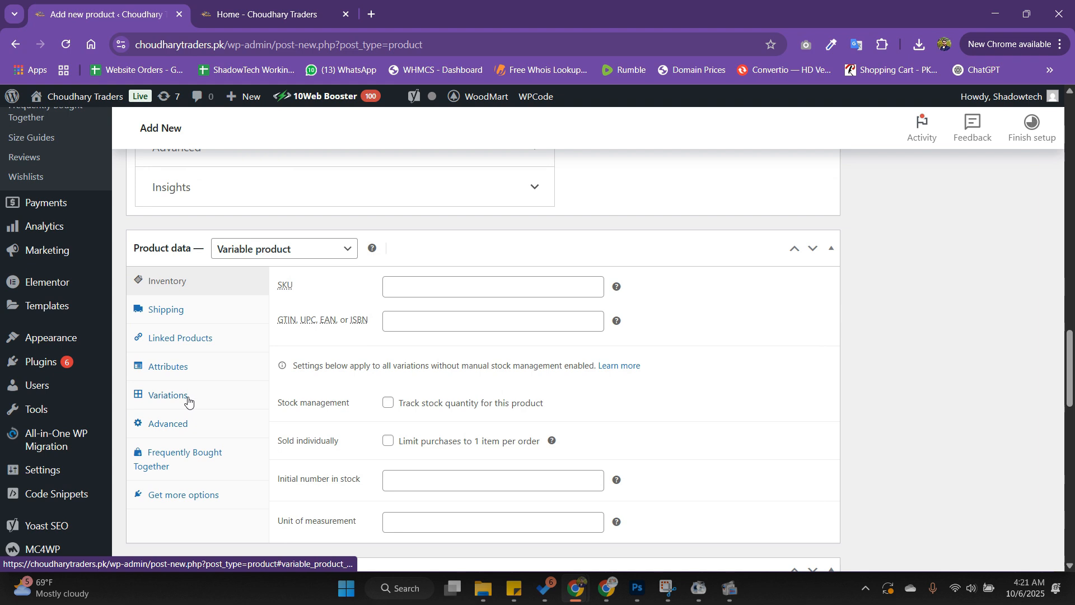
click(188, 371)
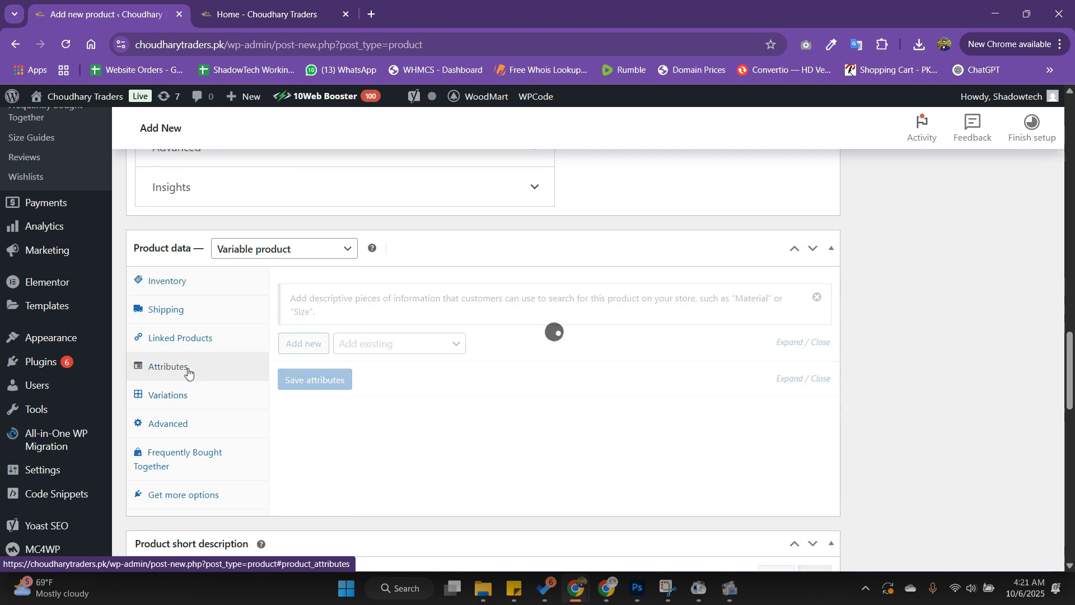
scroll(314, 395, down, 3)
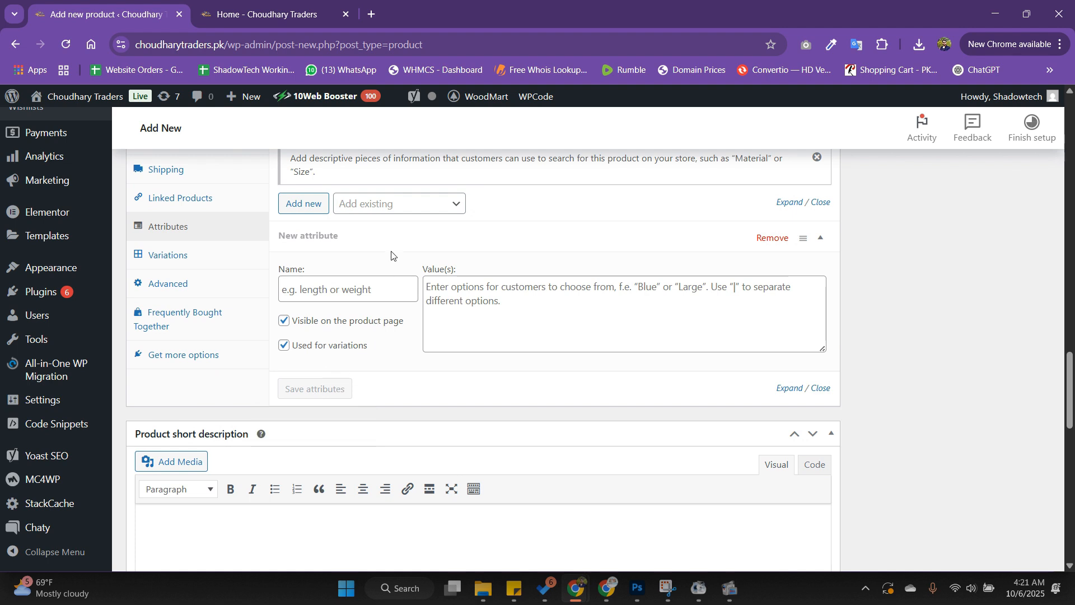
scroll(388, 255, up, 1)
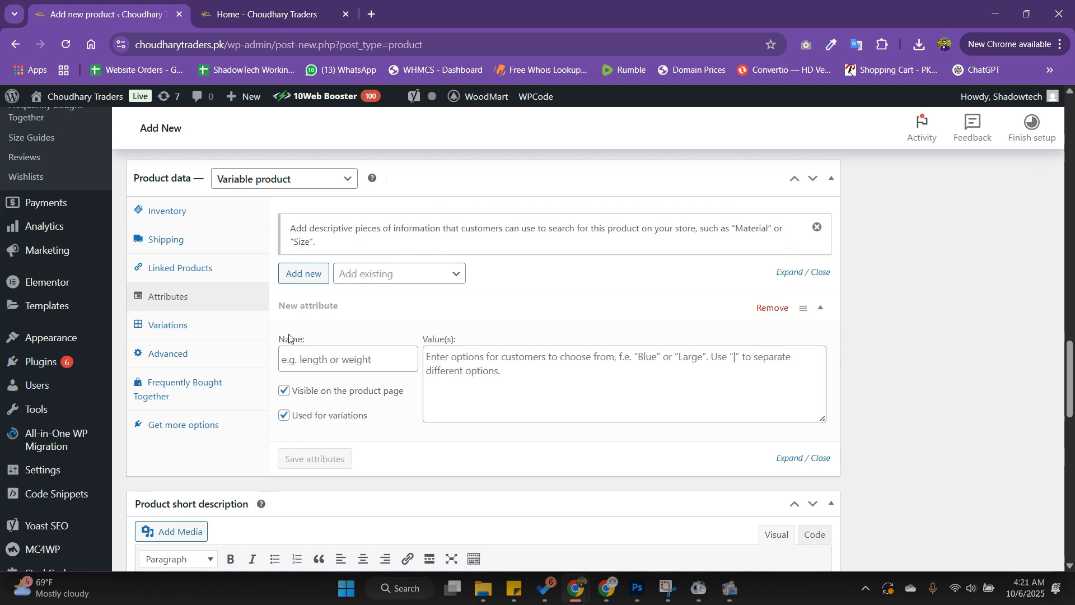
click(321, 354)
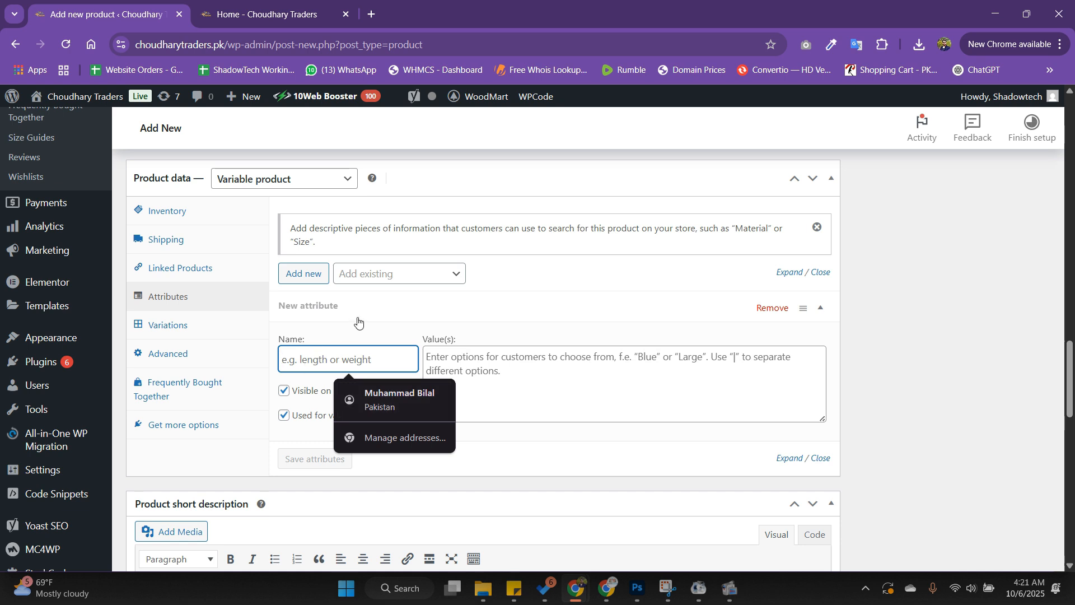
text(Quality)
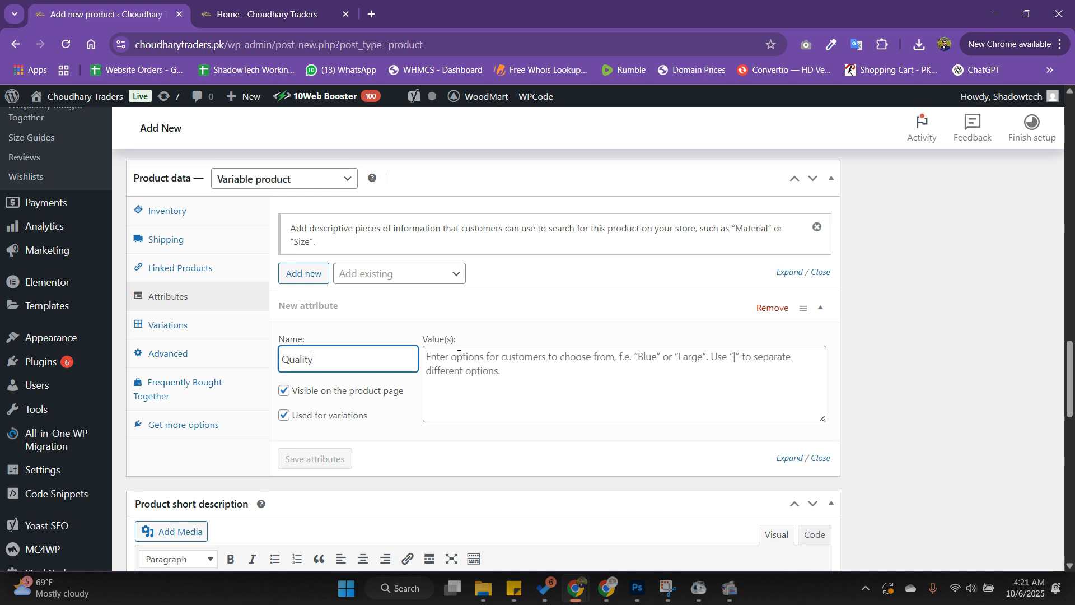
key(ctrl+a)
text(Ty)
Copy "Premium / Kagzi Walnuts" from the sticky note into the Type attribute's values, followed by a "|" separator
click(507, 593)
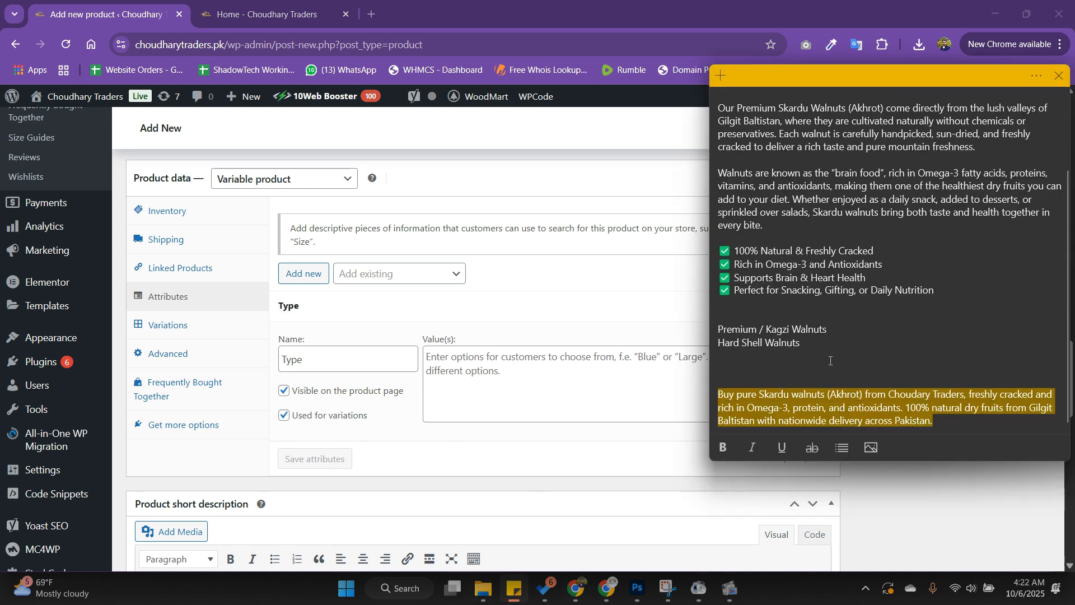
drag(828, 328, 715, 331)
key(ctrl+c)
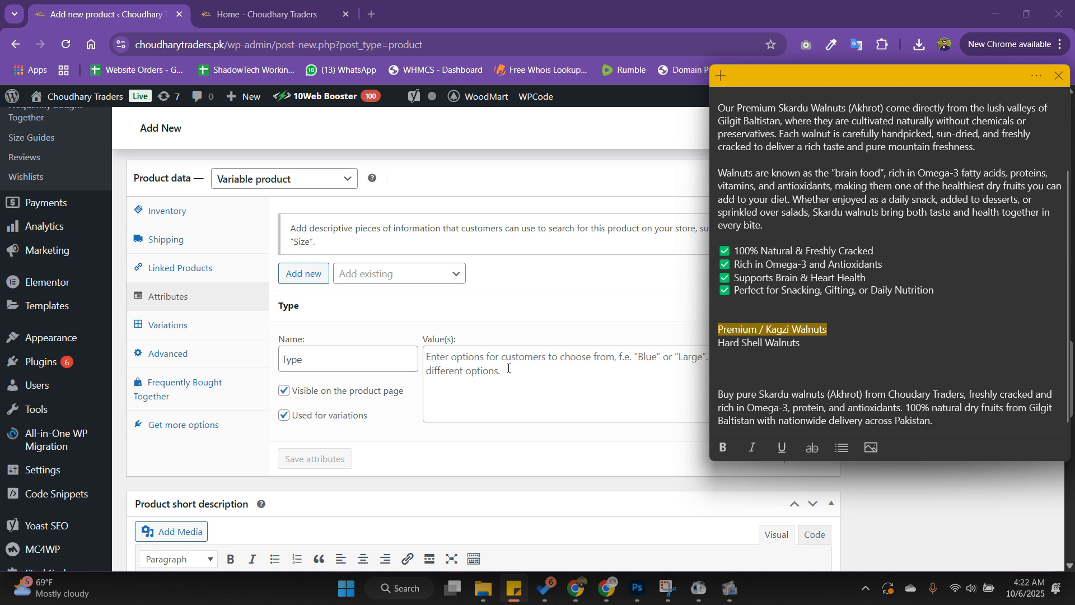
click(507, 367)
key(ctrl+v)
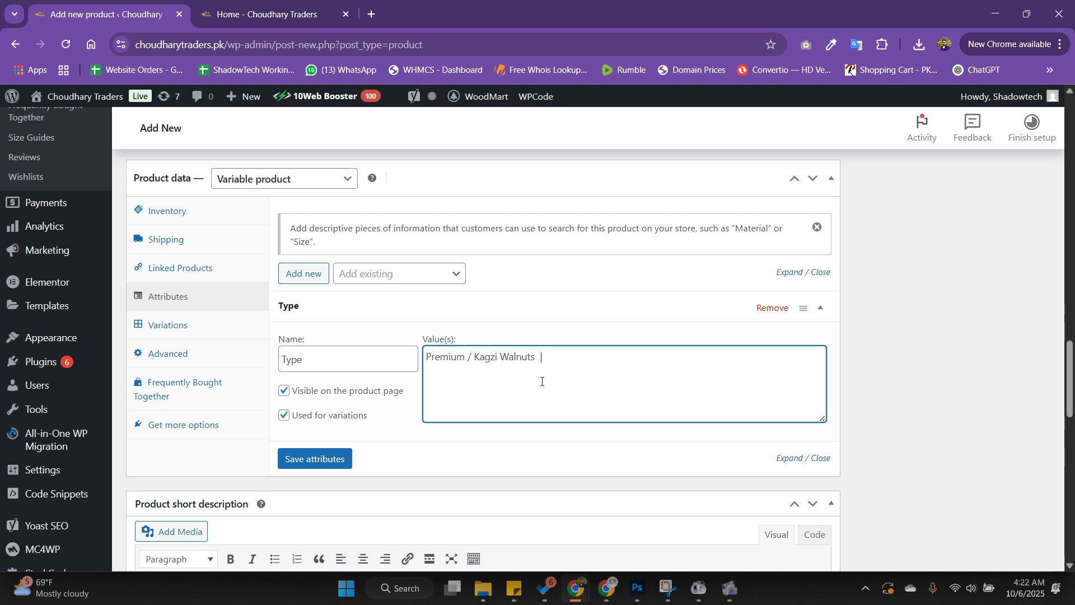
Add "Hard Shell Walnuts" from the sticky note as the Type attribute's second value and save the attributes
click(514, 588)
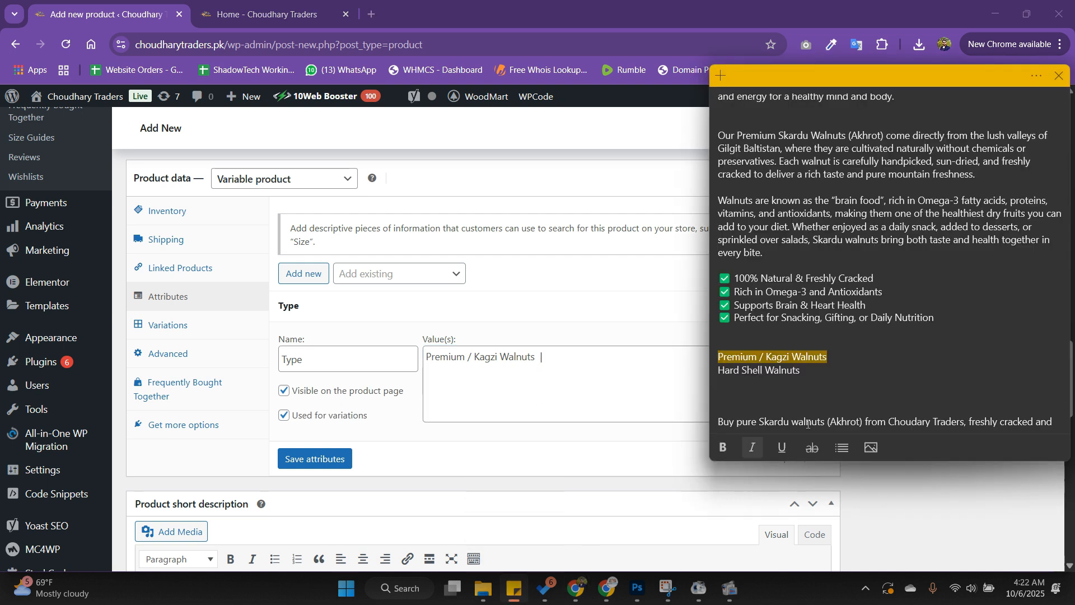
drag(801, 370, 720, 373)
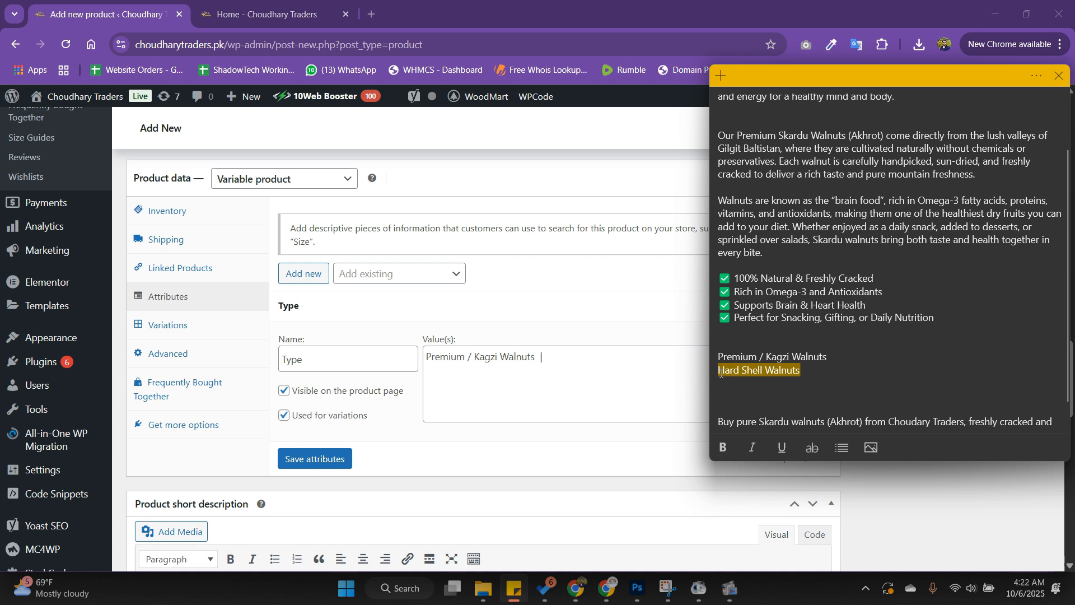
click(573, 363)
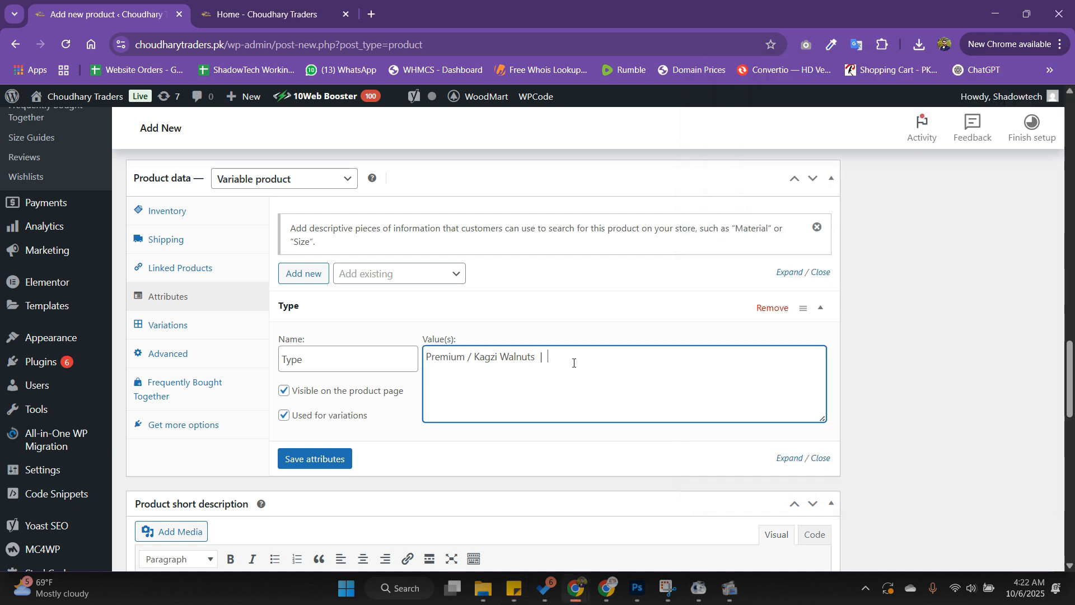
text(Hard Shell Walnuts)
click(332, 455)
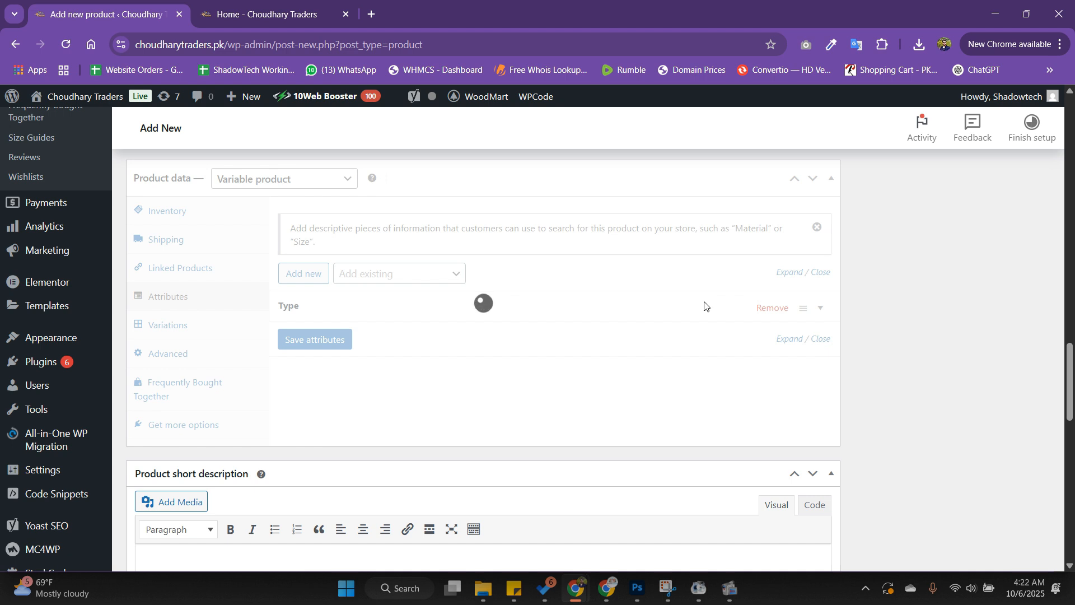
click(663, 310)
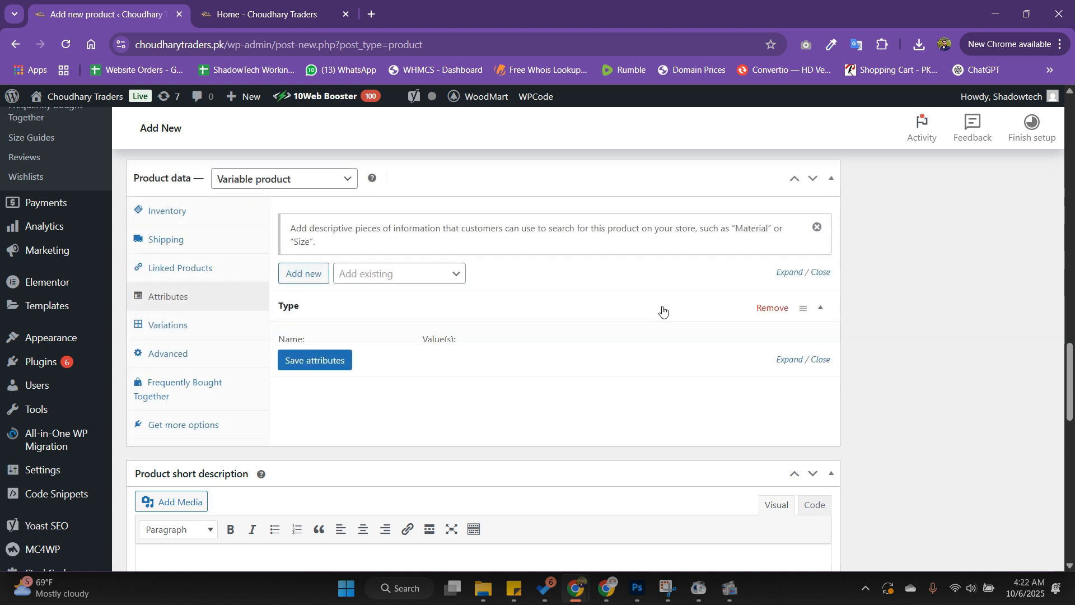
click(446, 310)
Add a Weight attribute with the values 1 KG, 2 KG, 5 KG and 10 KG, and save the attributes
click(316, 276)
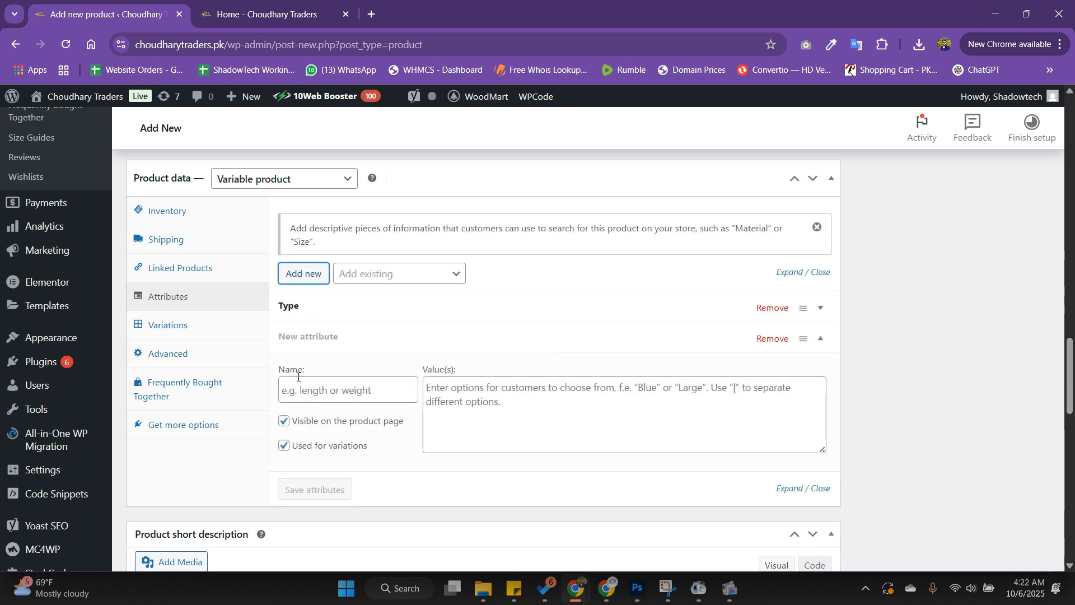
click(299, 382)
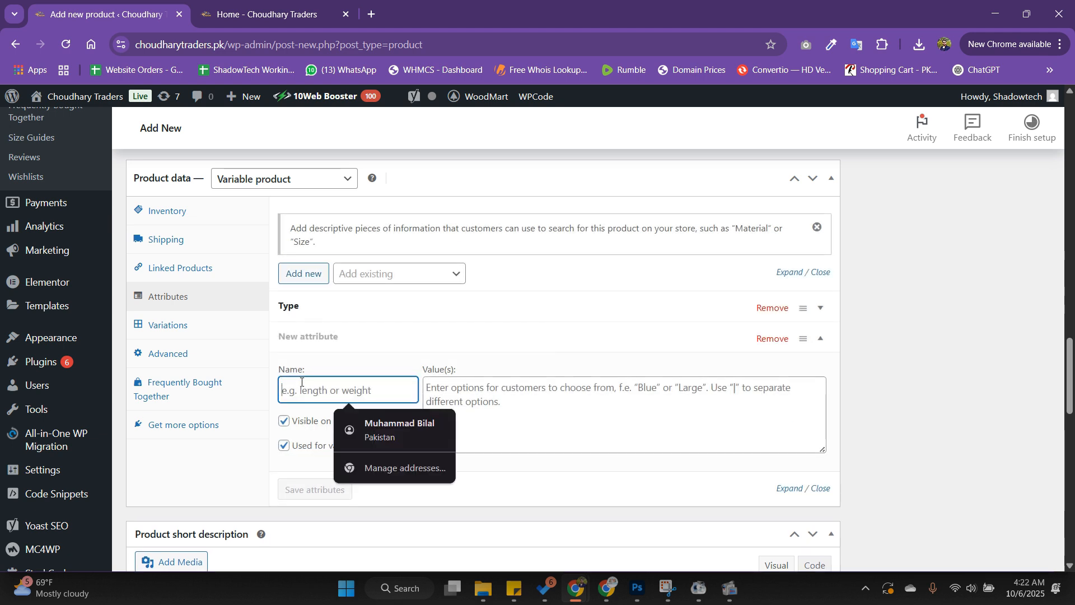
text(Weight)
click(483, 394)
text(1 KG |  2 KG | 5 KG | 10 KG)
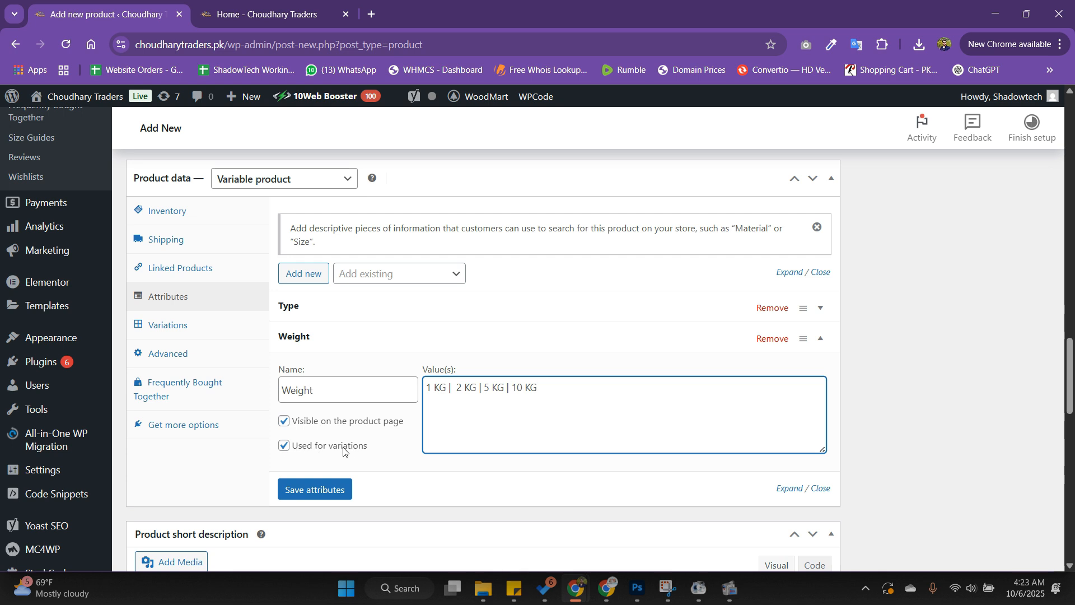
click(328, 490)
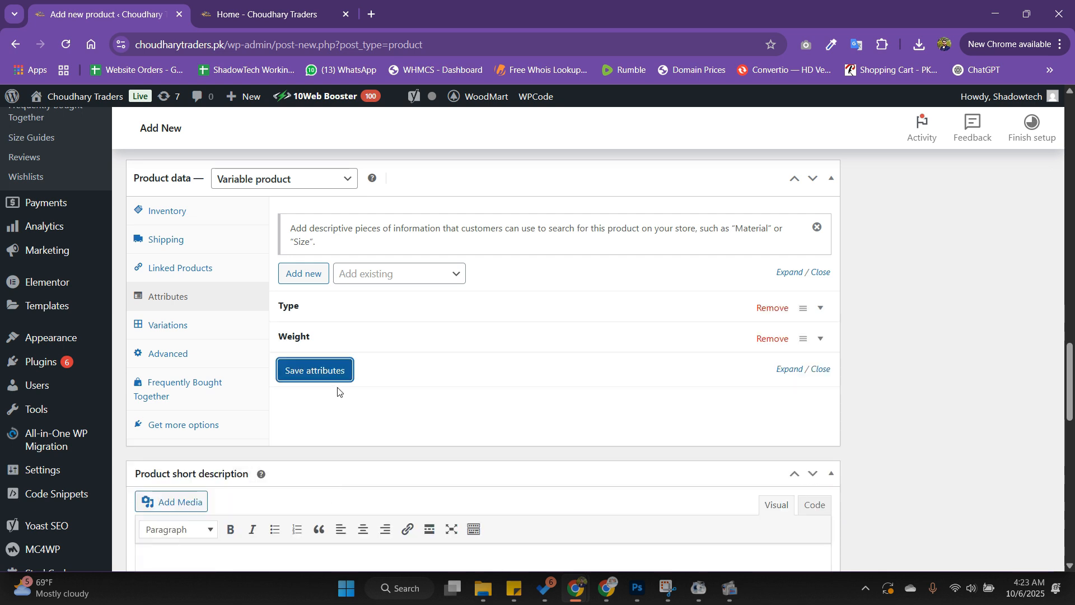
click(328, 307)
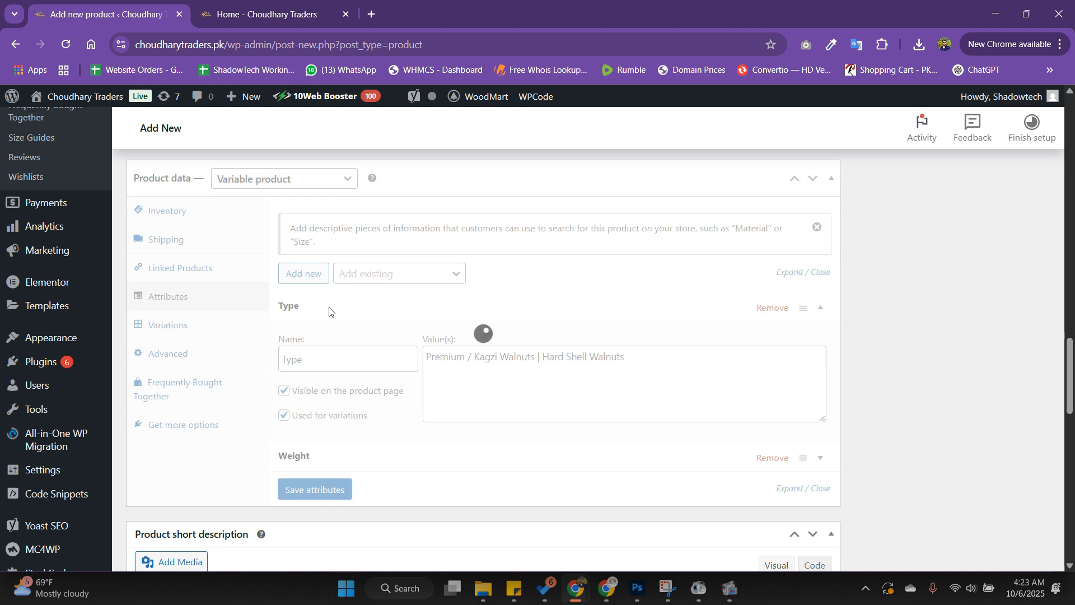
click(329, 308)
click(325, 343)
click(325, 344)
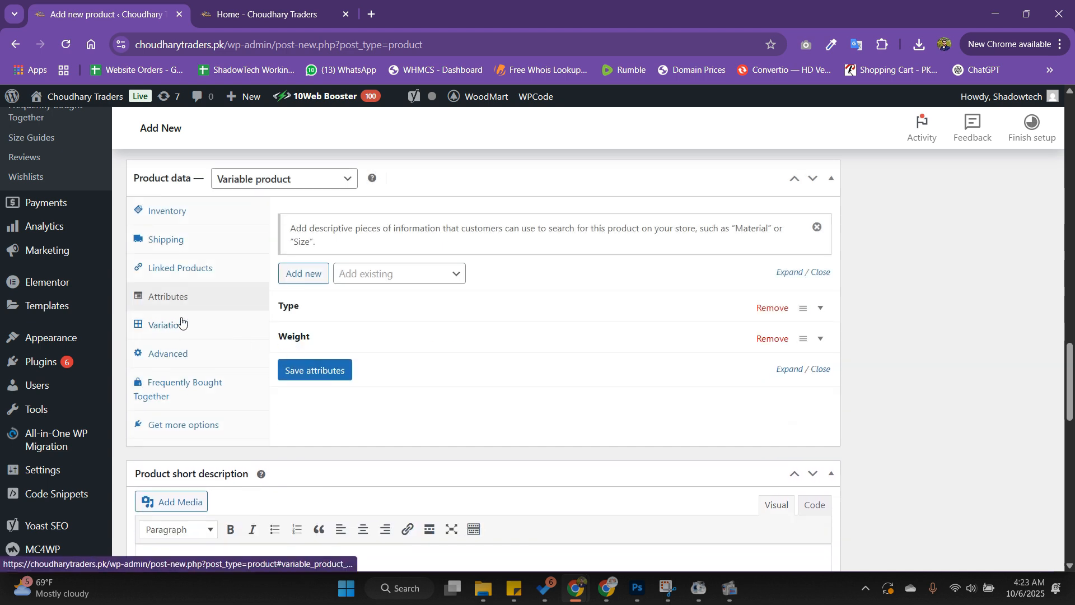
Generate product variations for every combination of the Type and Weight attributes
click(167, 327)
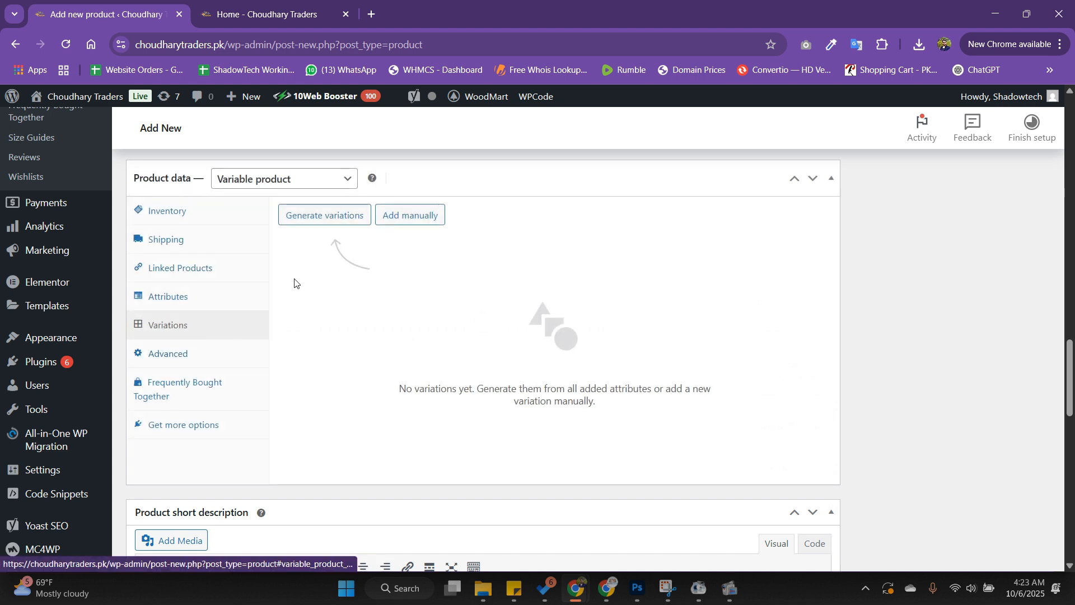
click(307, 222)
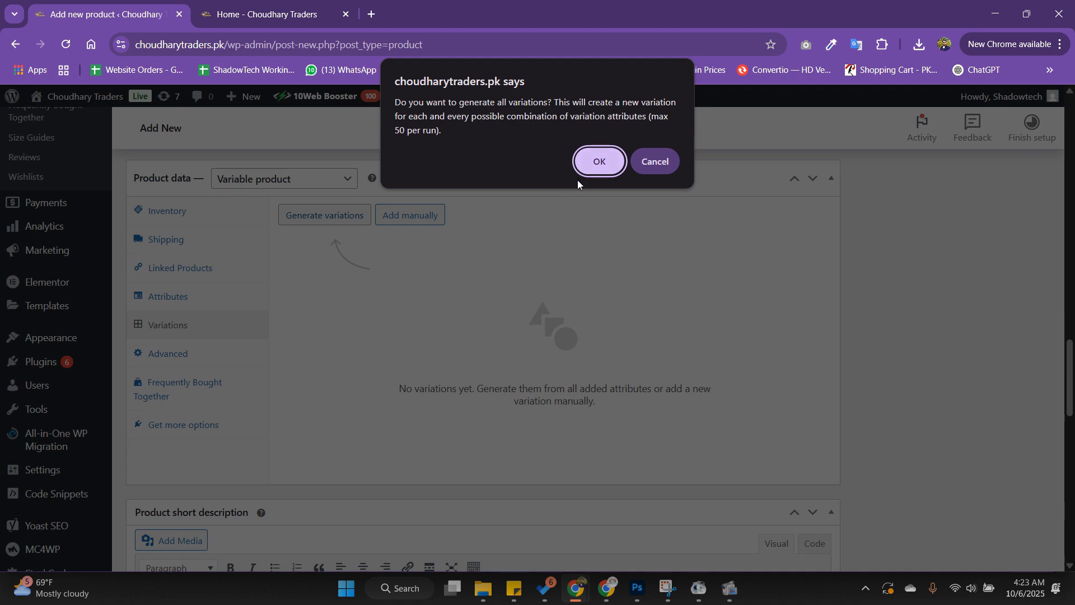
click(588, 168)
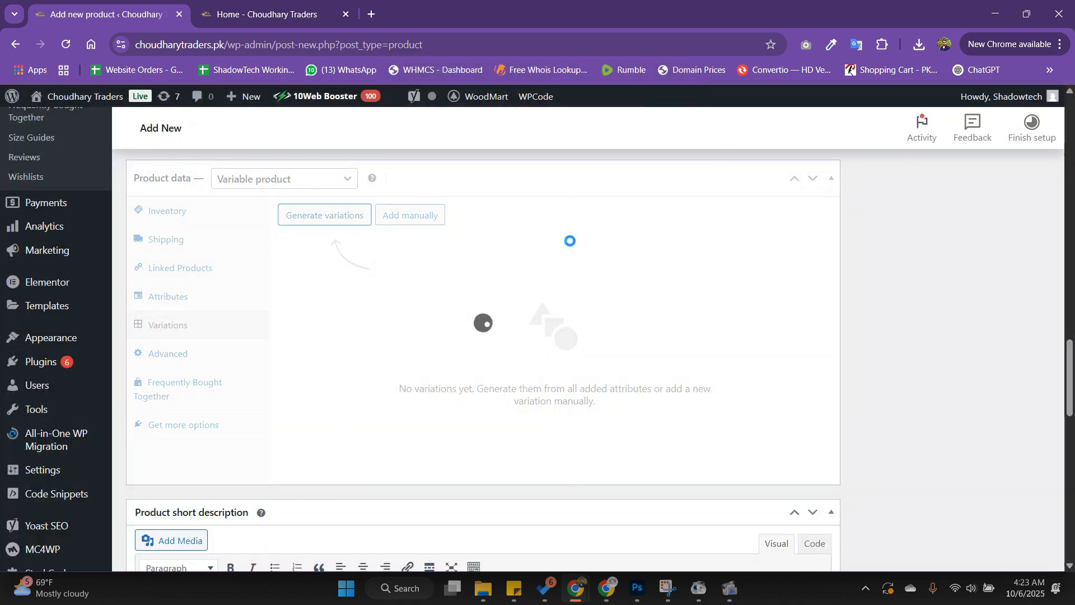
scroll(507, 347, down, 5)
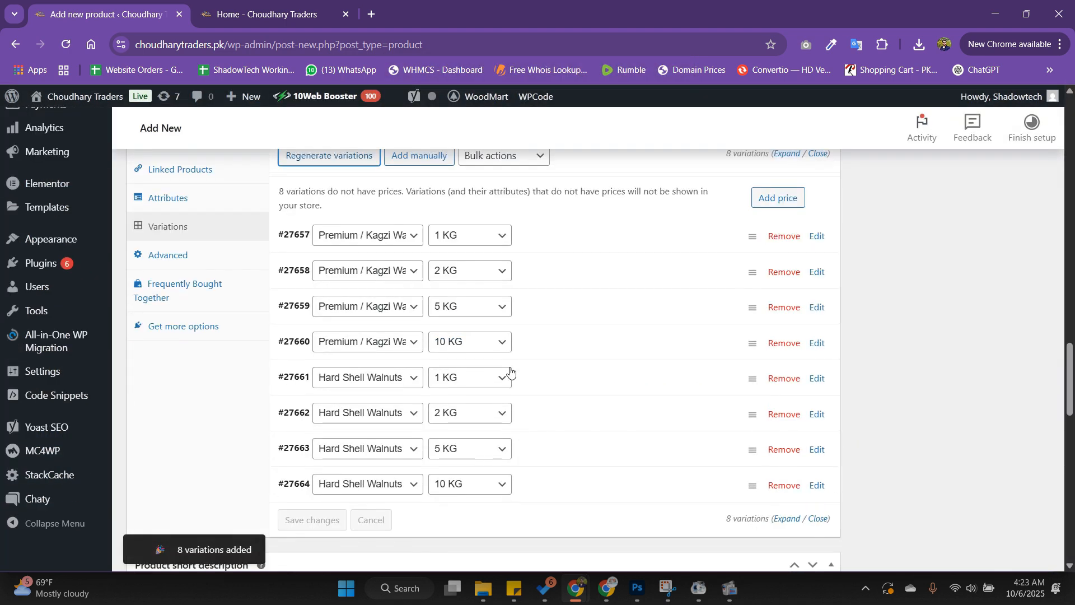
scroll(508, 361, up, 4)
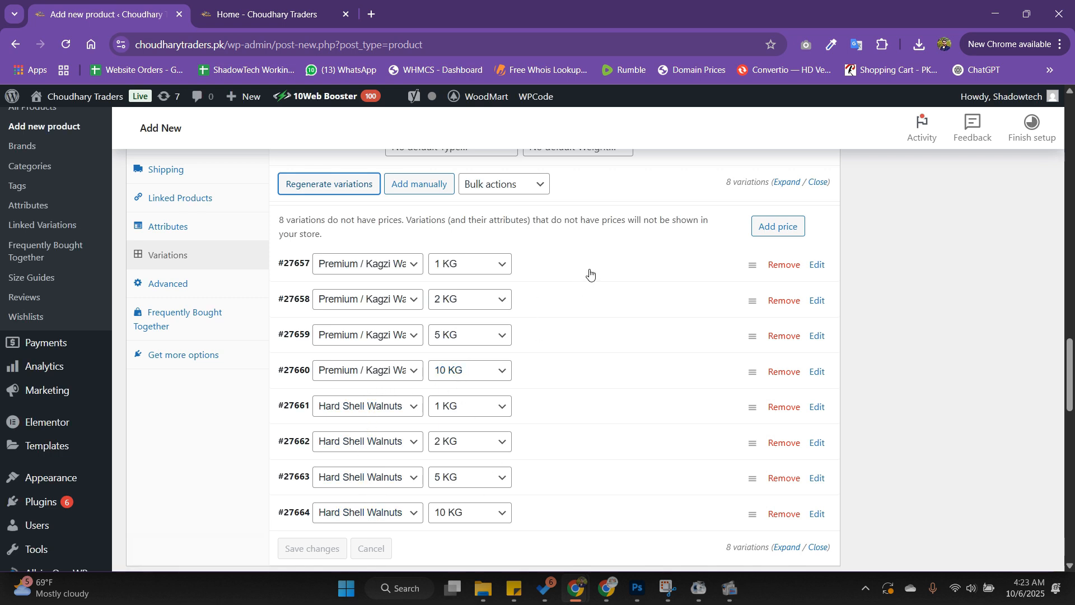
Set the Premium / Kagzi Walnuts 1 KG variation's regular price to 800 and sale price to 750, and collapse the variation
click(540, 270)
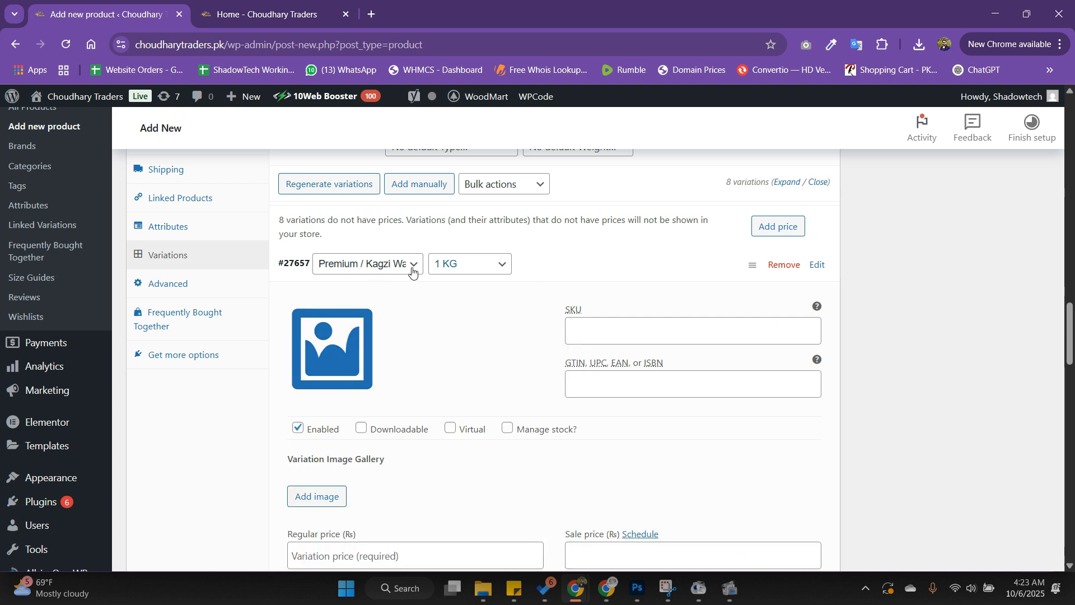
scroll(456, 329, down, 3)
scroll(457, 329, up, 2)
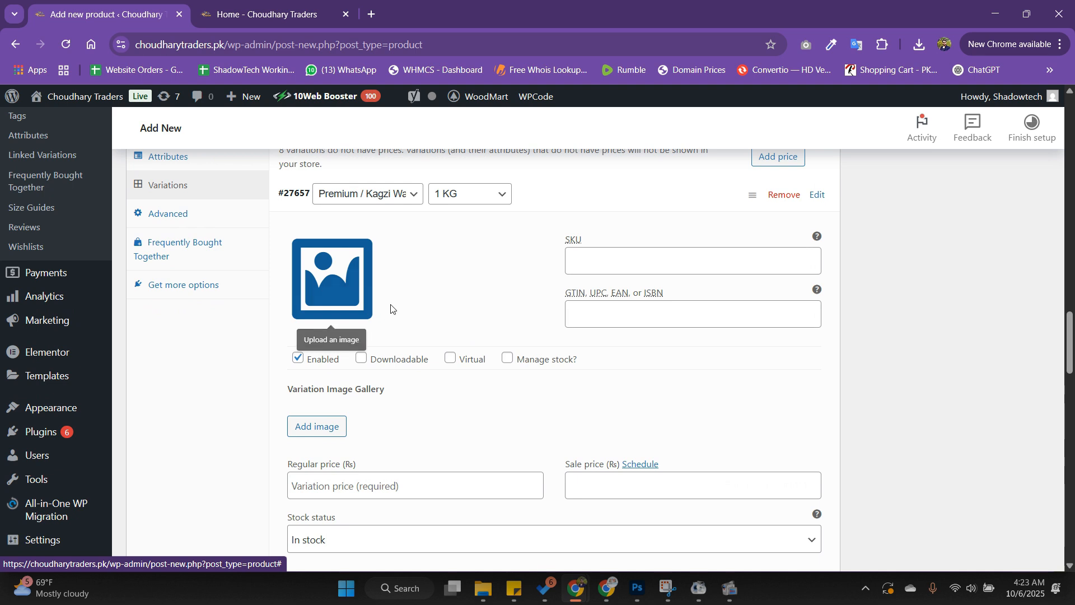
scroll(405, 350, down, 1)
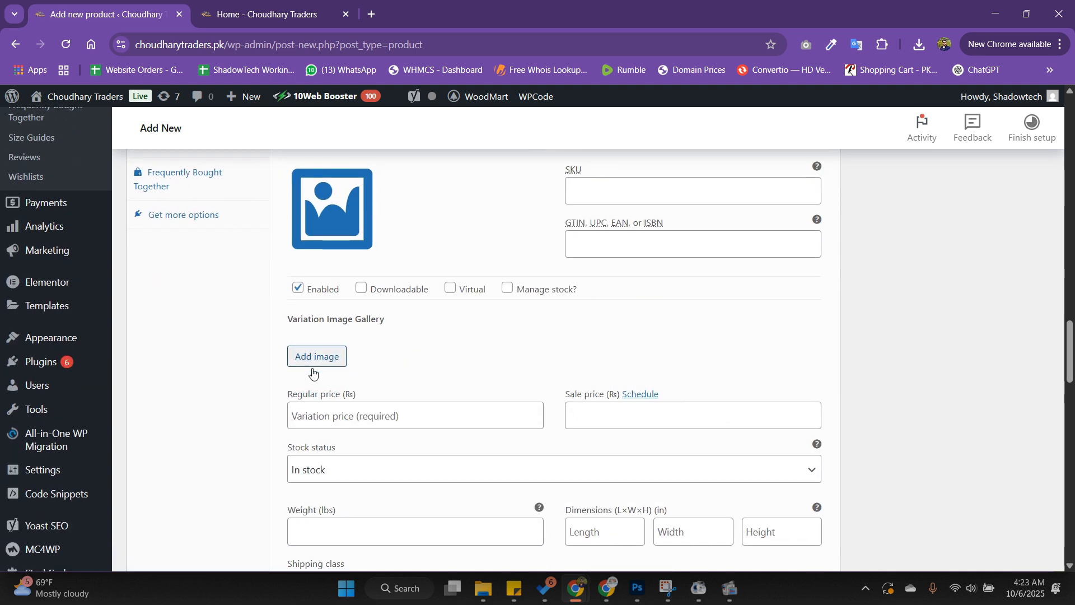
scroll(319, 366, down, 1)
click(321, 341)
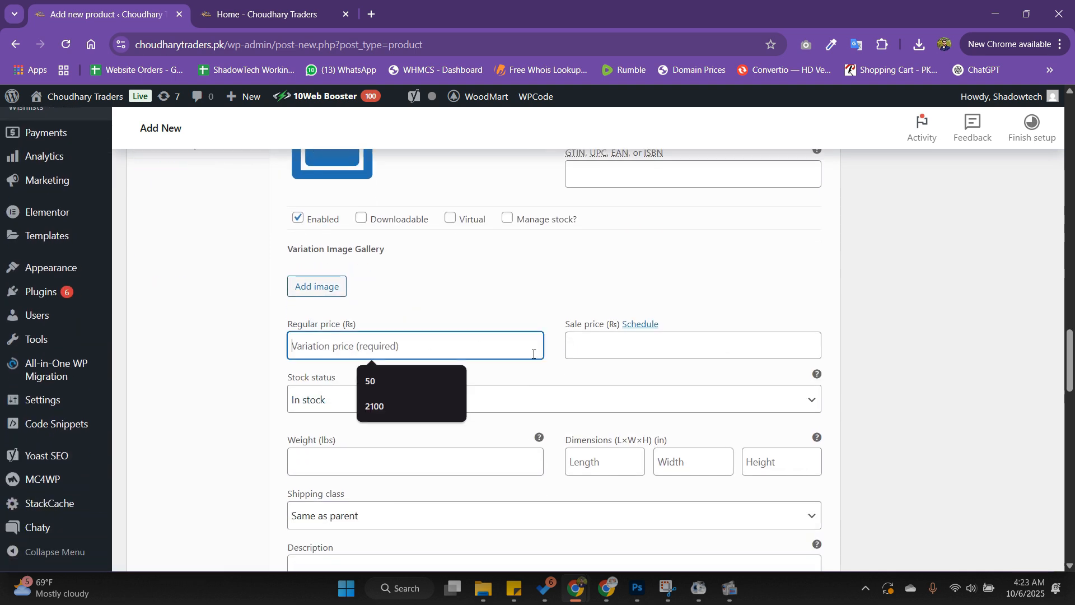
click(584, 355)
click(340, 337)
text(8)
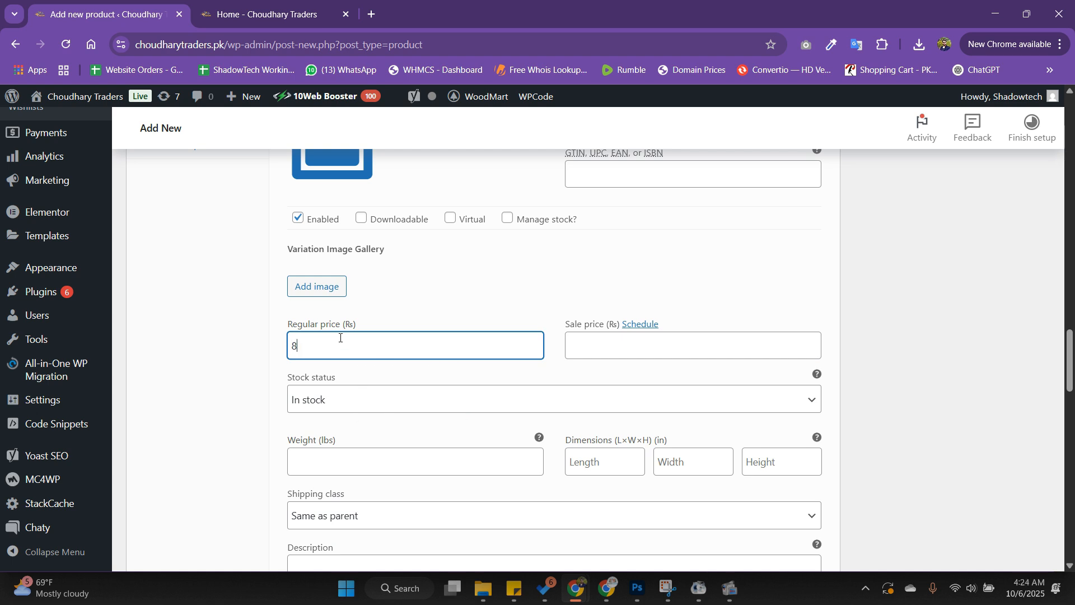
click(578, 350)
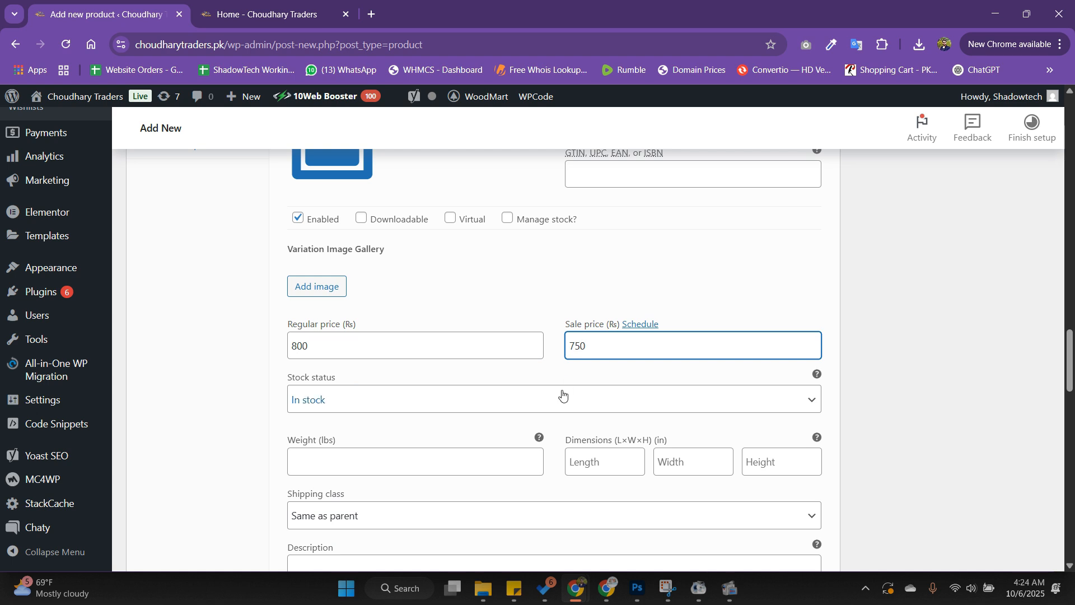
scroll(562, 394, down, 2)
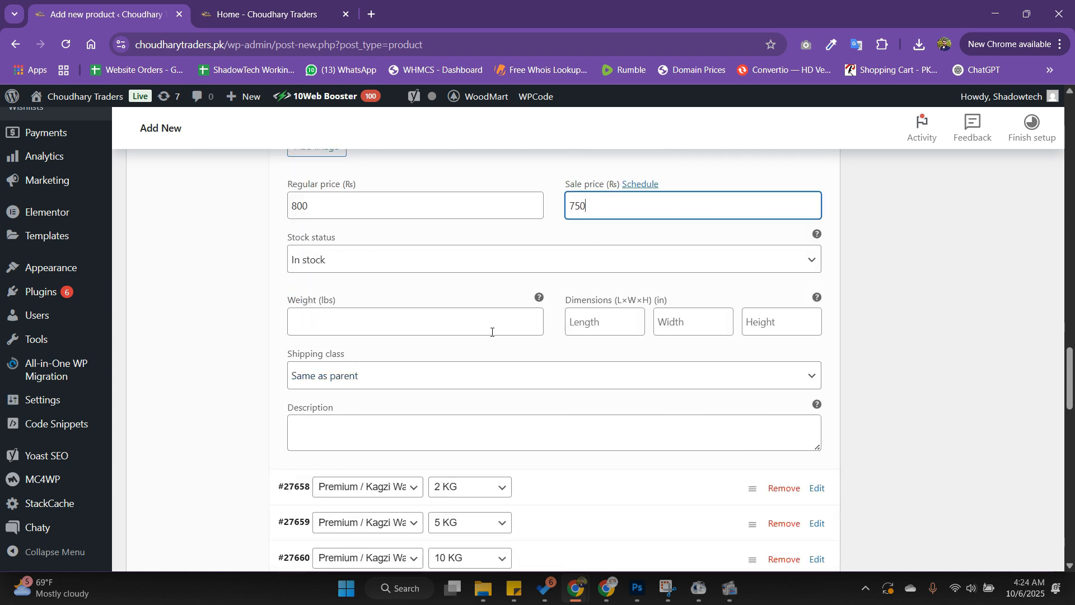
scroll(569, 383, up, 10)
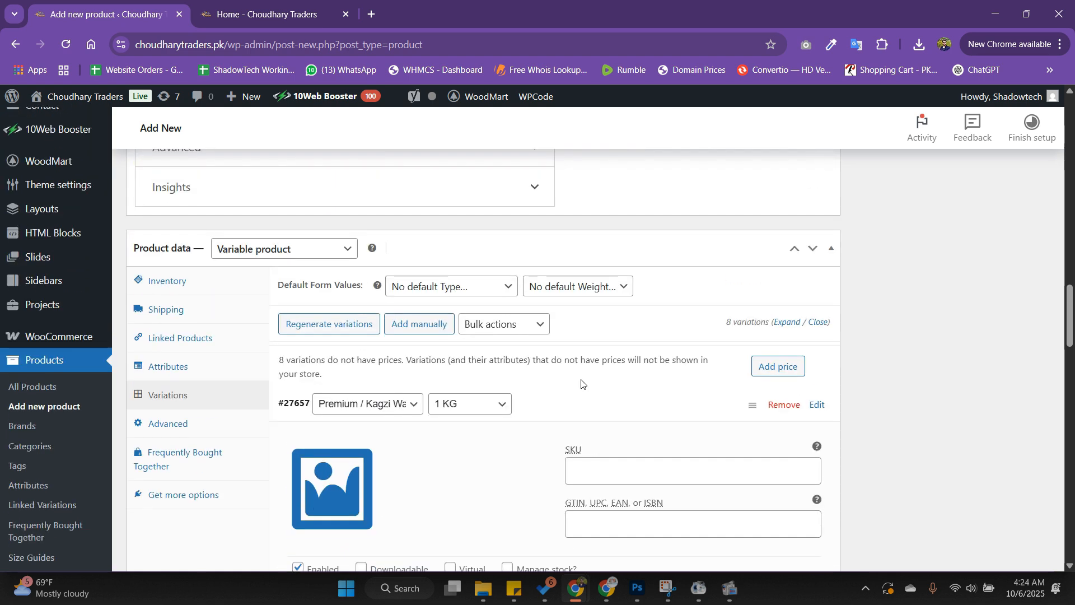
click(592, 409)
scroll(519, 403, down, 1)
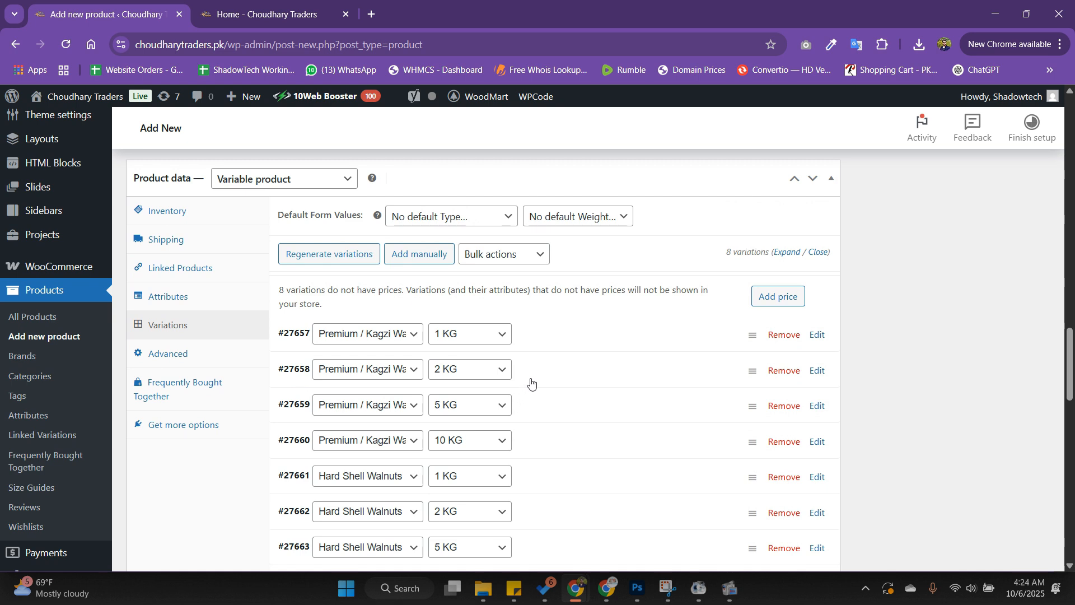
scroll(531, 382, down, 1)
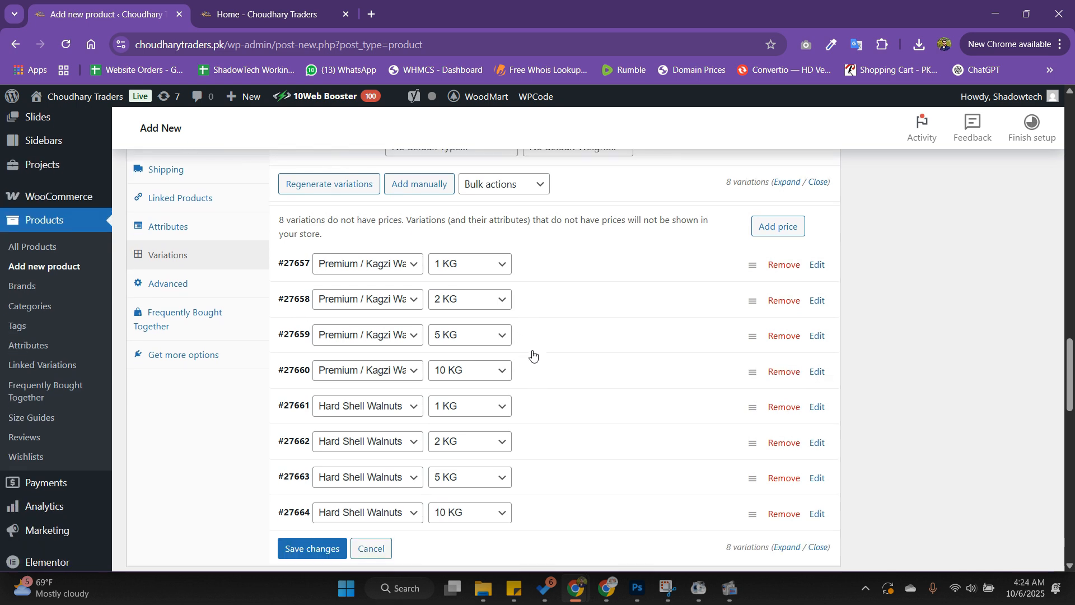
Set the Premium / Kagzi Walnuts 2 KG variation's regular price to 1600 and sale price to 1400, and collapse the variation
click(547, 307)
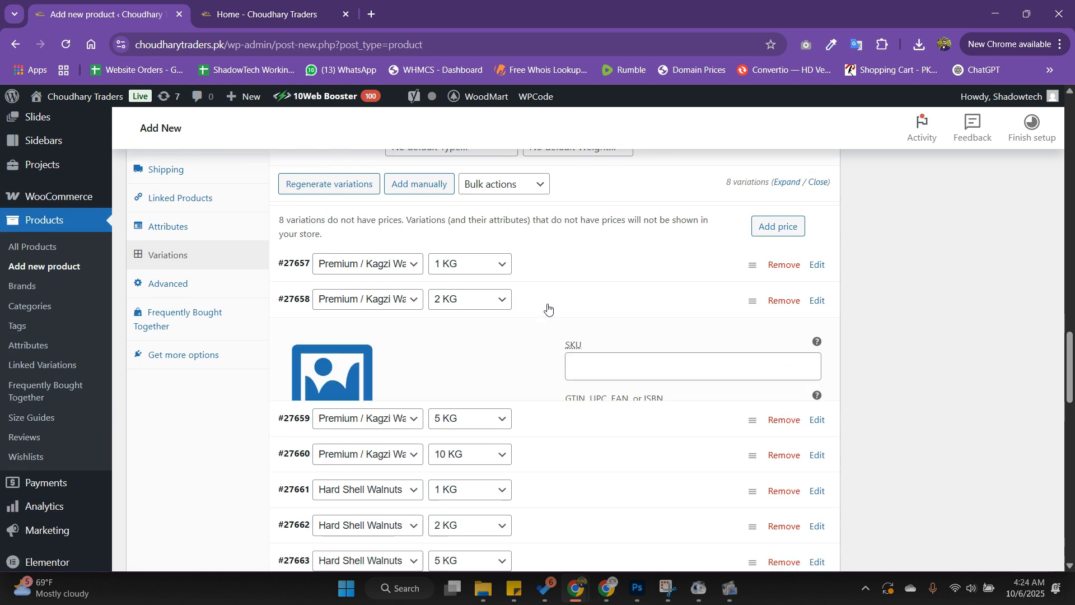
scroll(527, 341, down, 3)
click(606, 379)
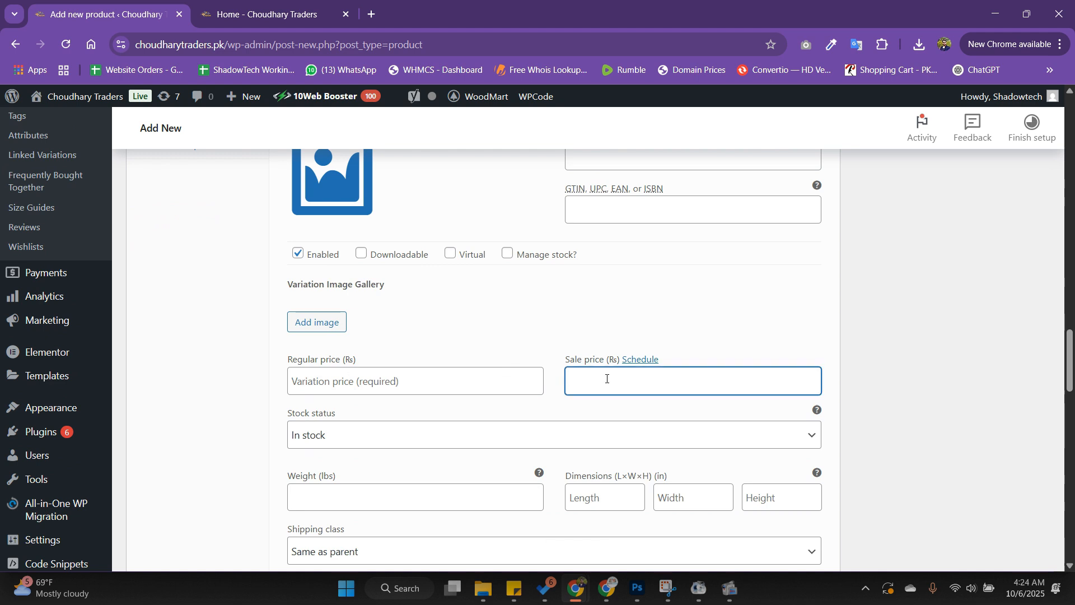
text(1400)
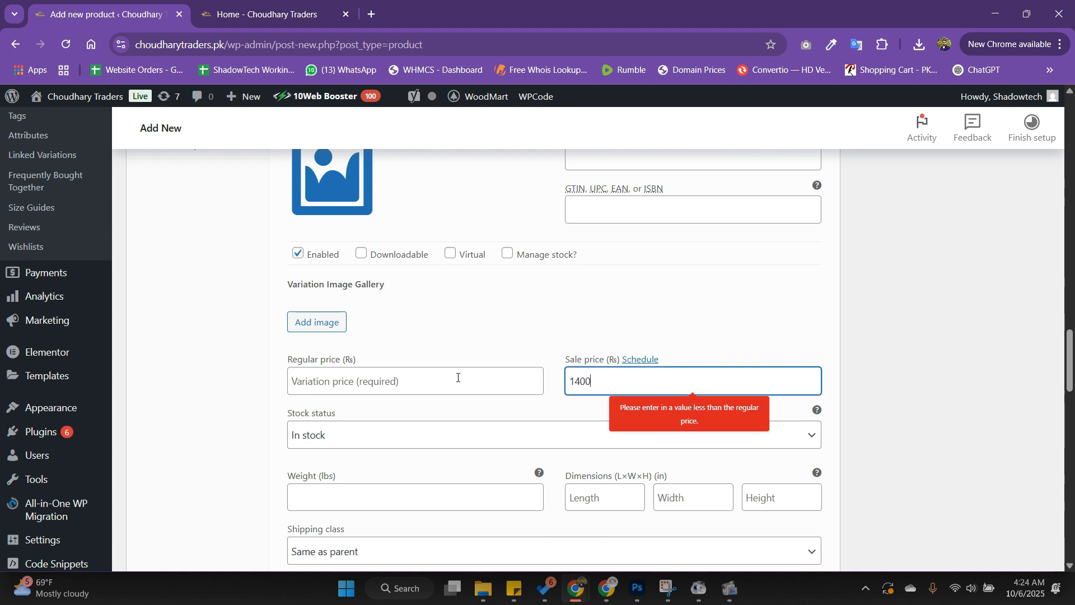
click(458, 378)
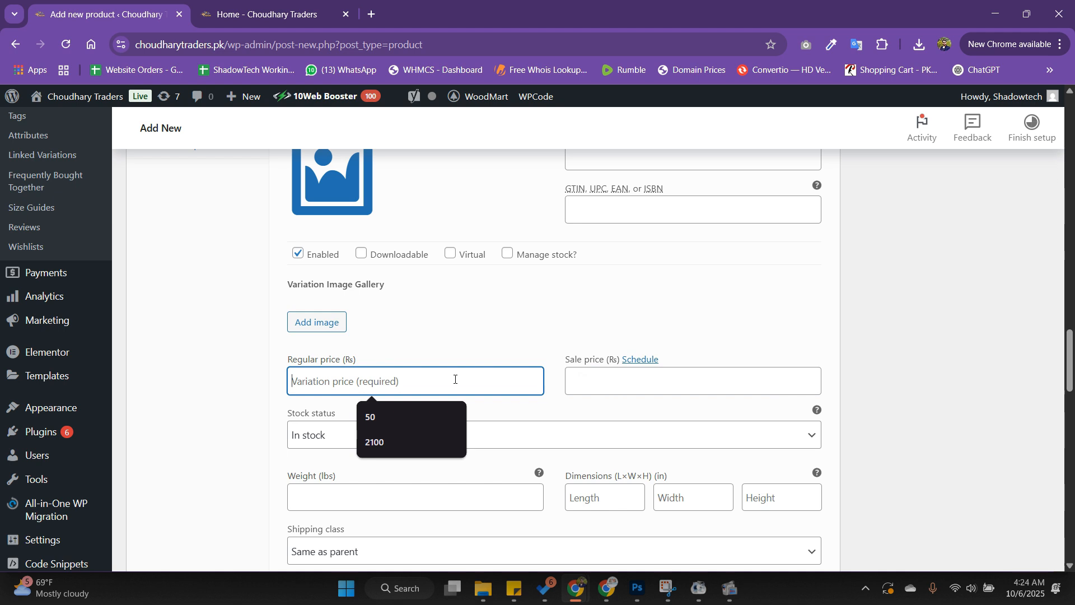
text(1600)
click(594, 388)
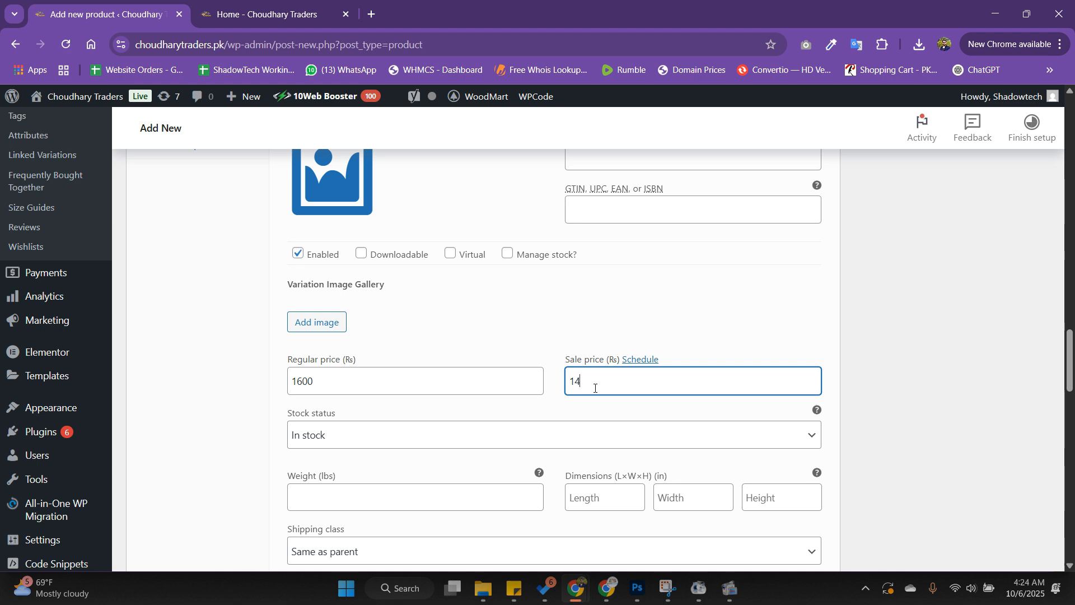
scroll(578, 386, up, 4)
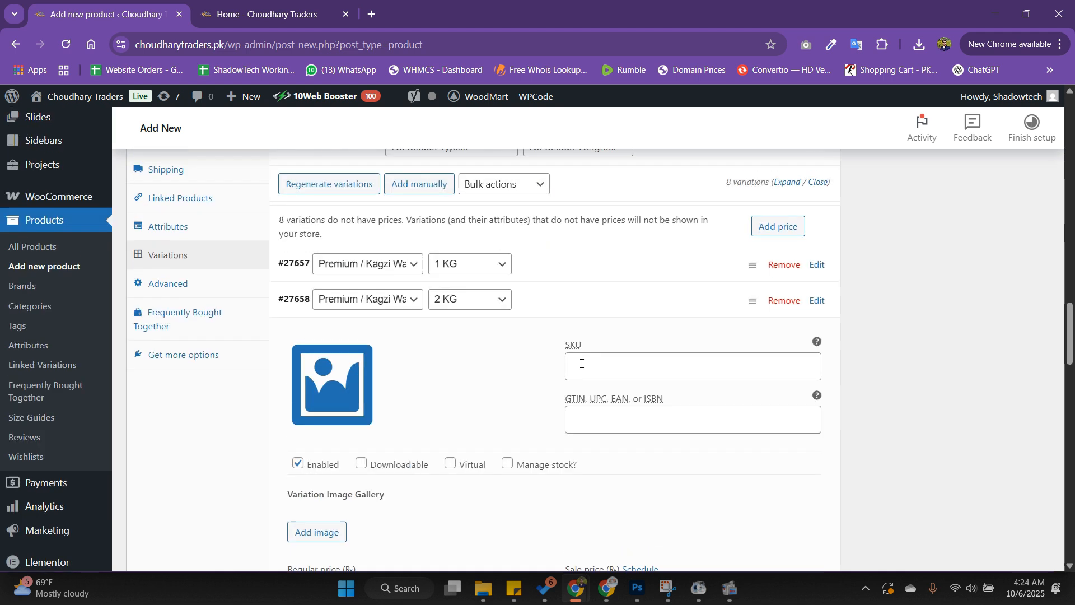
click(577, 314)
Set the Premium / Kagzi Walnuts 5 KG variation's regular price to 4000 and sale price to 3500, and collapse the variation
scroll(546, 291, down, 1)
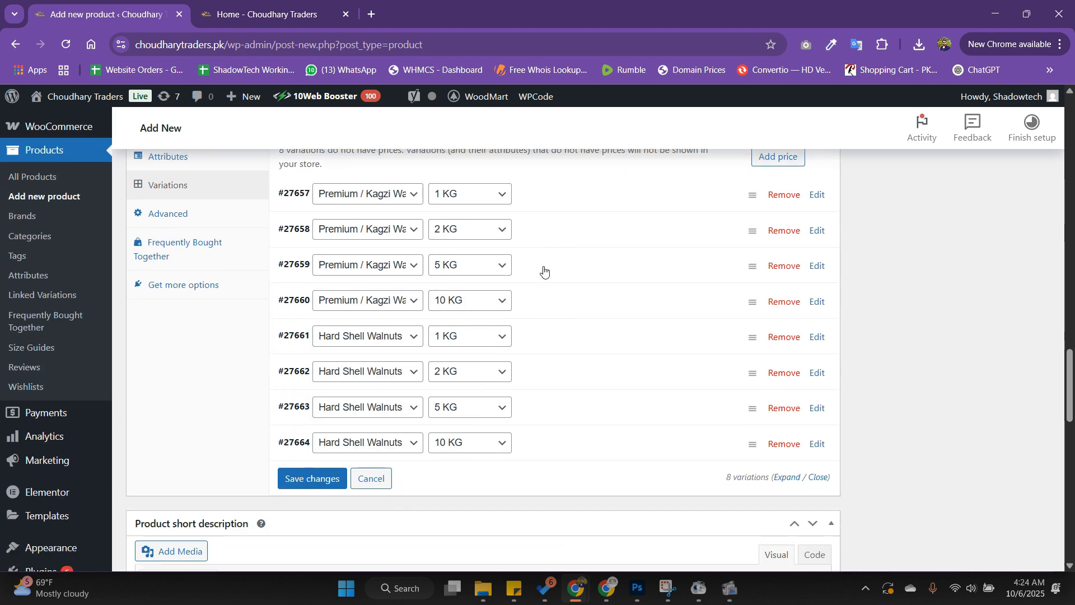
click(545, 271)
scroll(425, 426, down, 2)
click(391, 412)
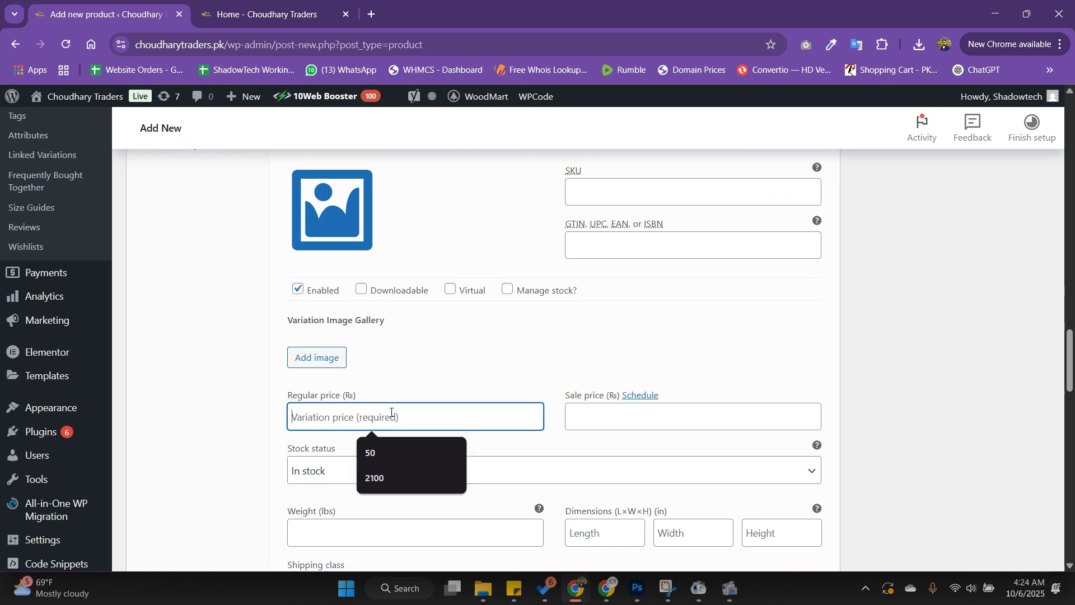
text(4000)
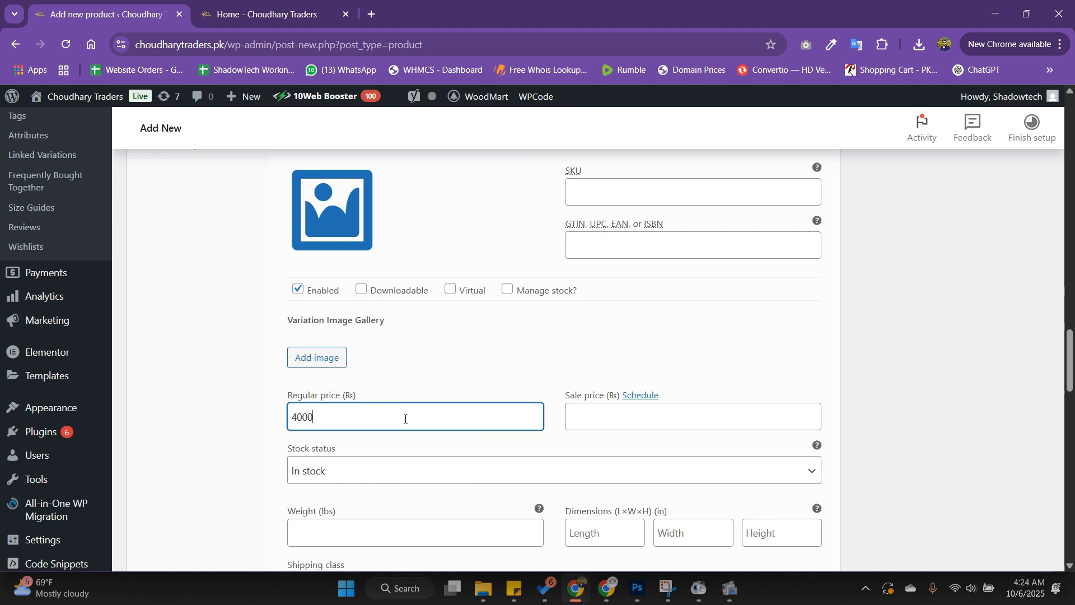
click(584, 410)
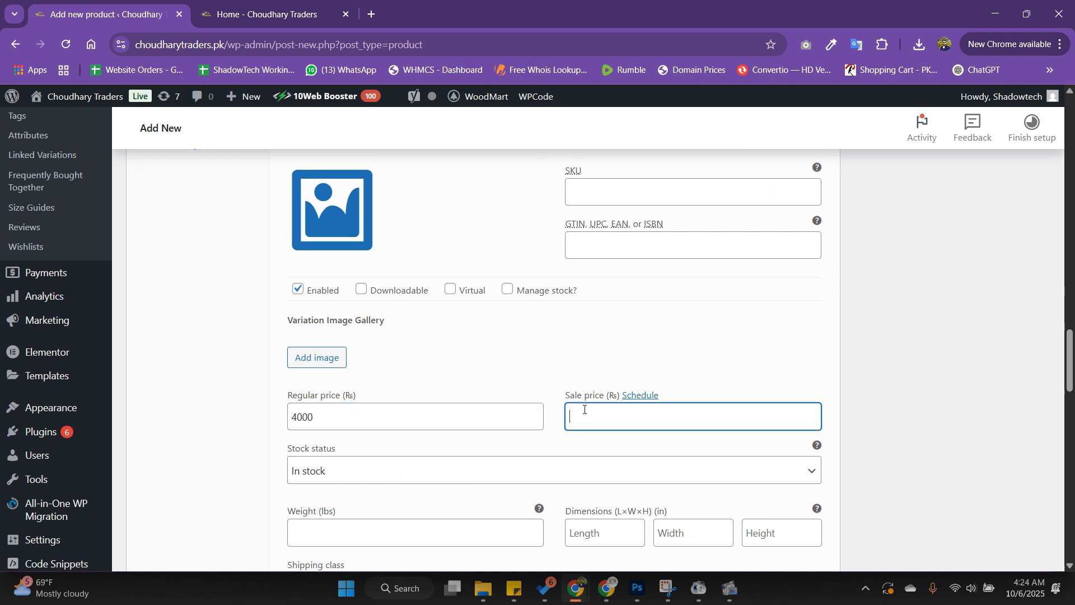
text(3500)
scroll(584, 410, up, 3)
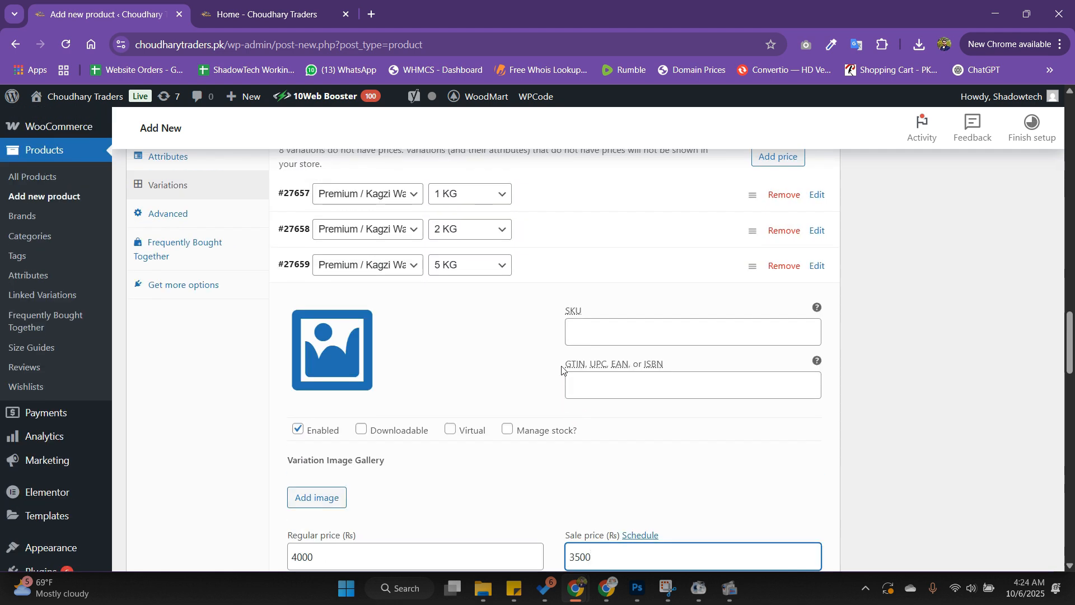
click(554, 264)
Set the Premium / Kagzi Walnuts 10 KG variation's regular price to 8000, enter its lower sale price, and collapse the variation
click(539, 297)
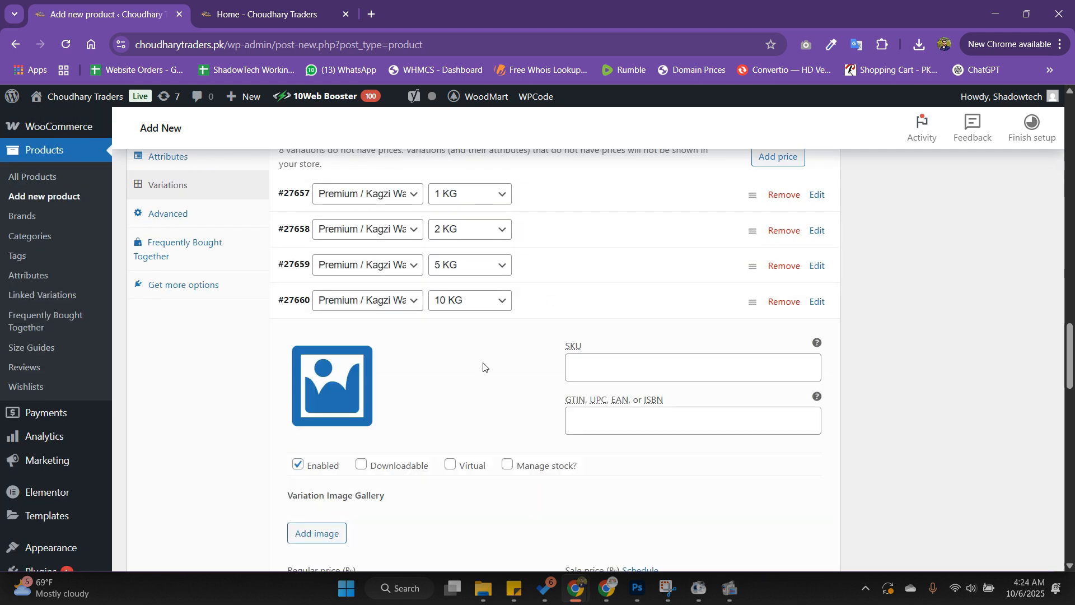
scroll(482, 364, down, 4)
click(390, 385)
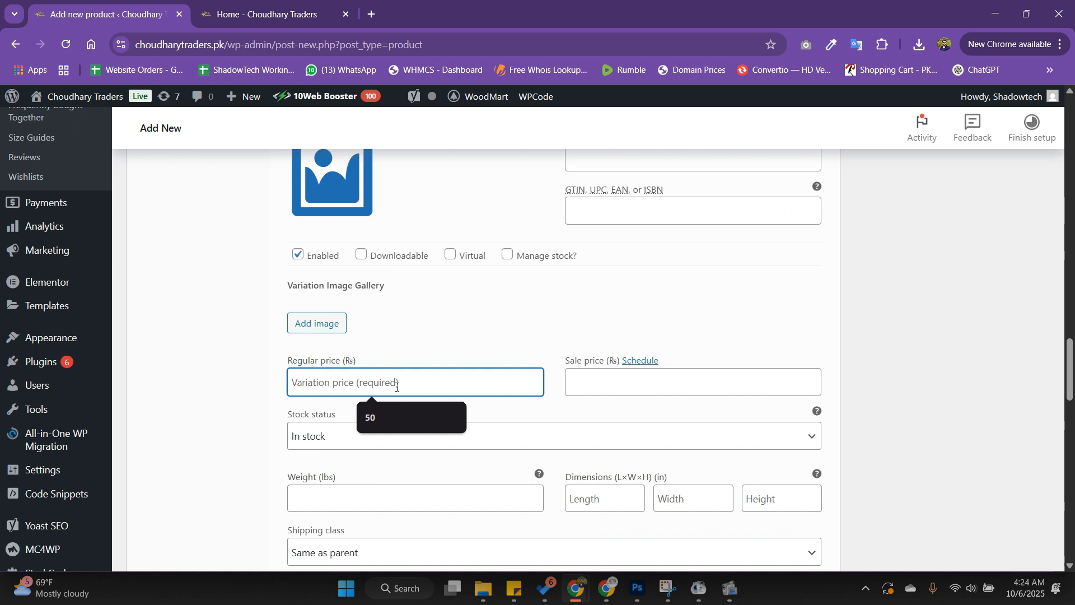
text(8000)
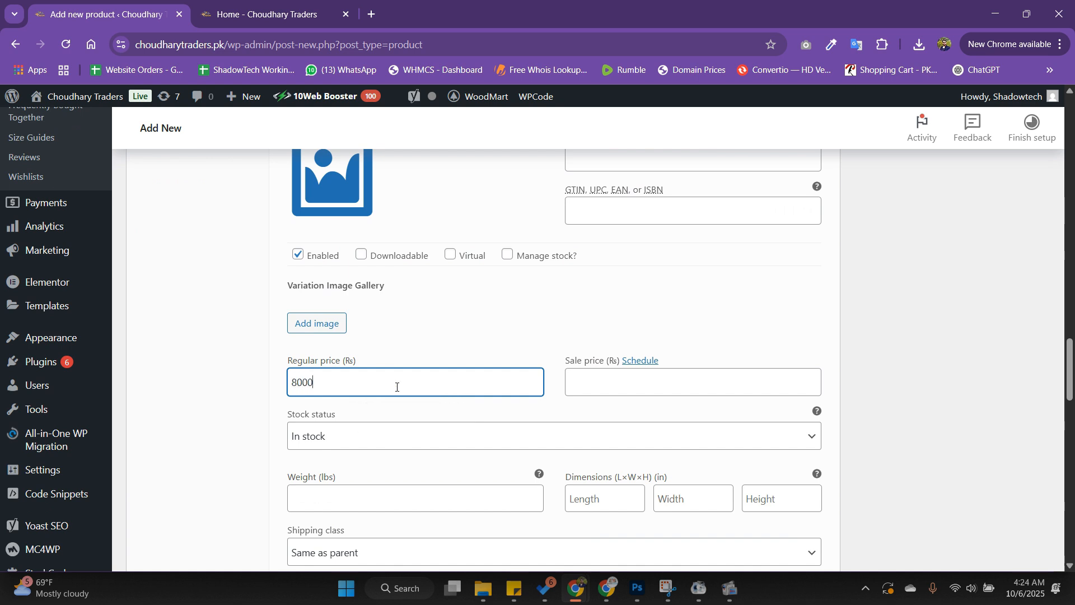
click(623, 377)
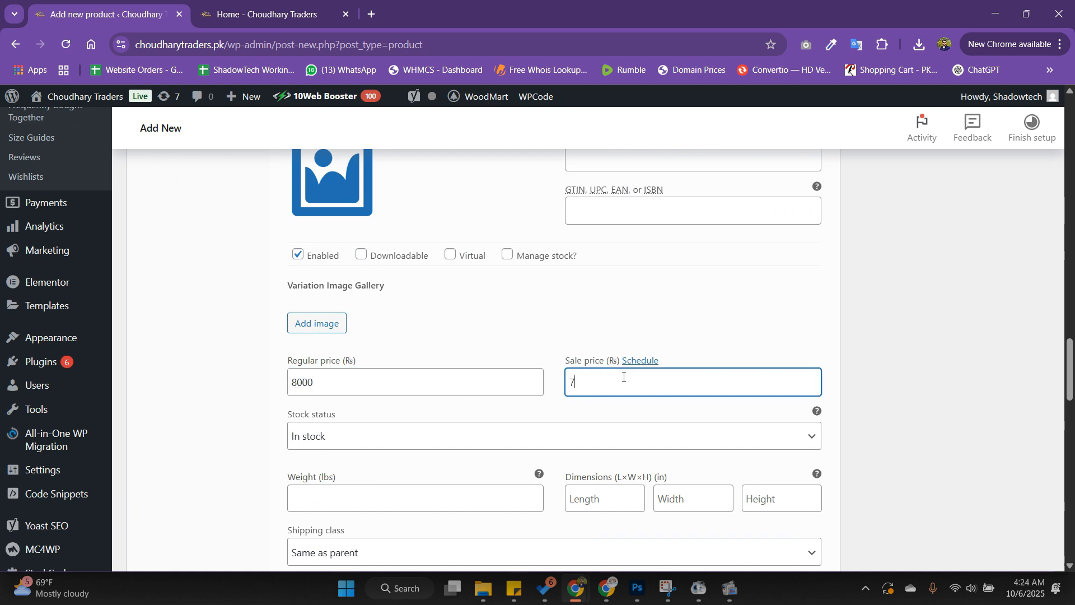
scroll(617, 379, up, 4)
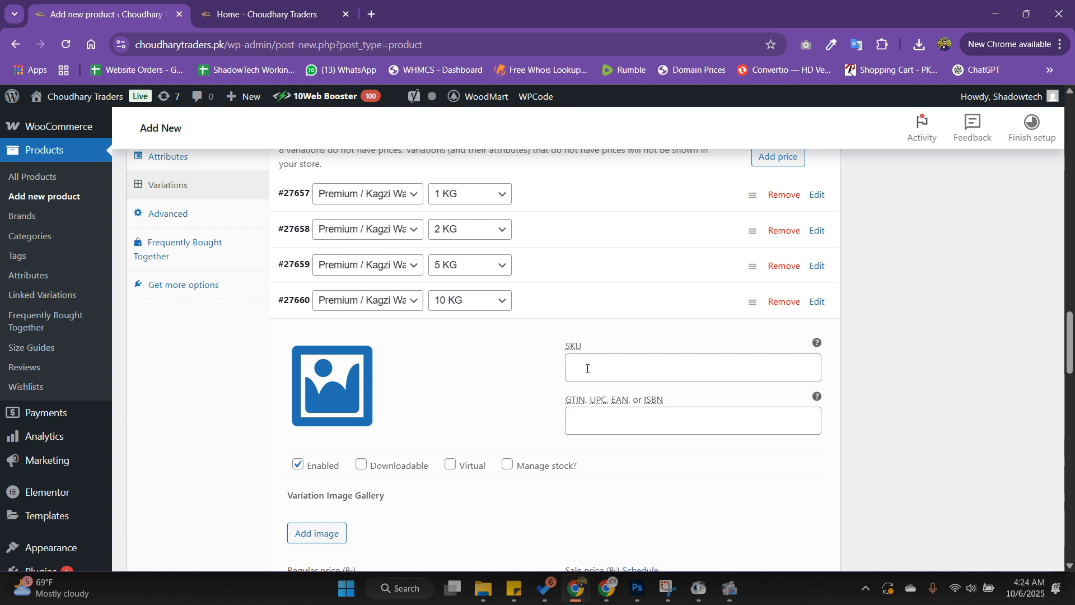
click(595, 304)
Set the Hard Shell Walnuts 1 KG variation's regular price to 600 and collapse the variation
scroll(578, 305, down, 1)
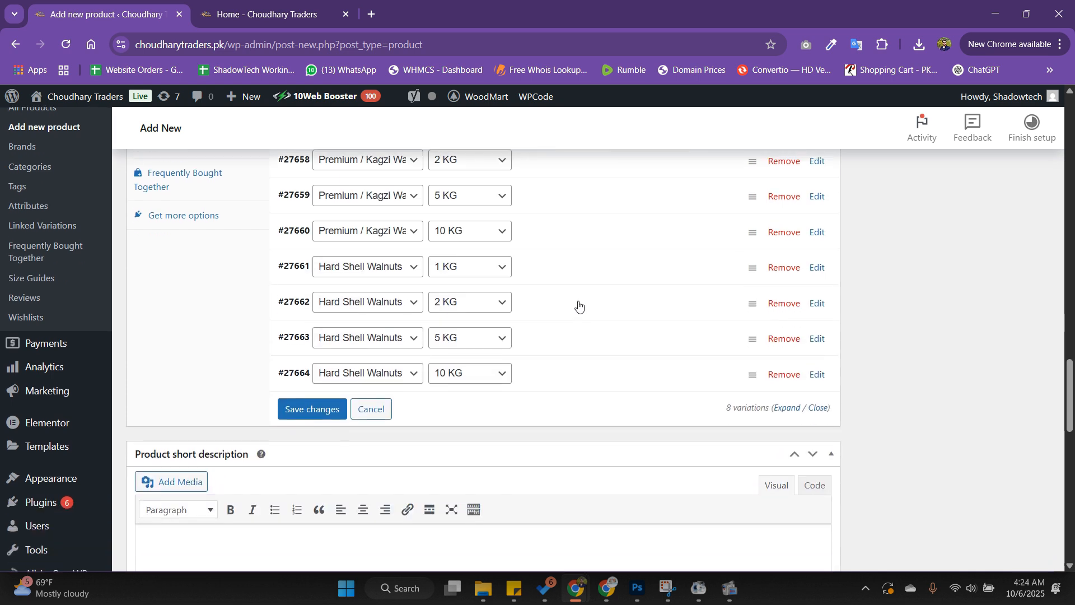
click(565, 274)
scroll(431, 465, down, 2)
click(423, 417)
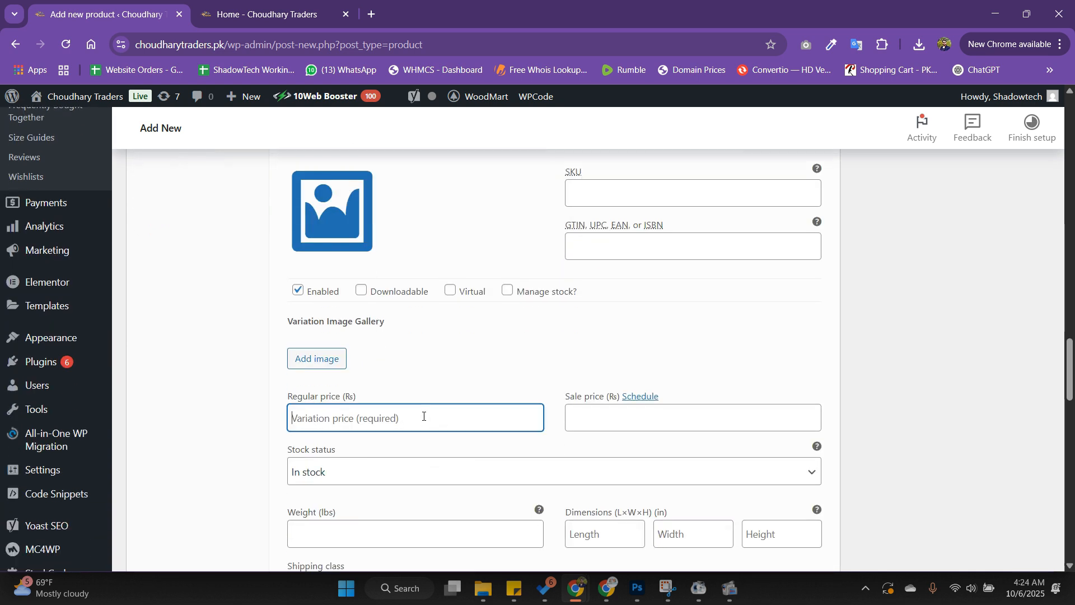
text(600)
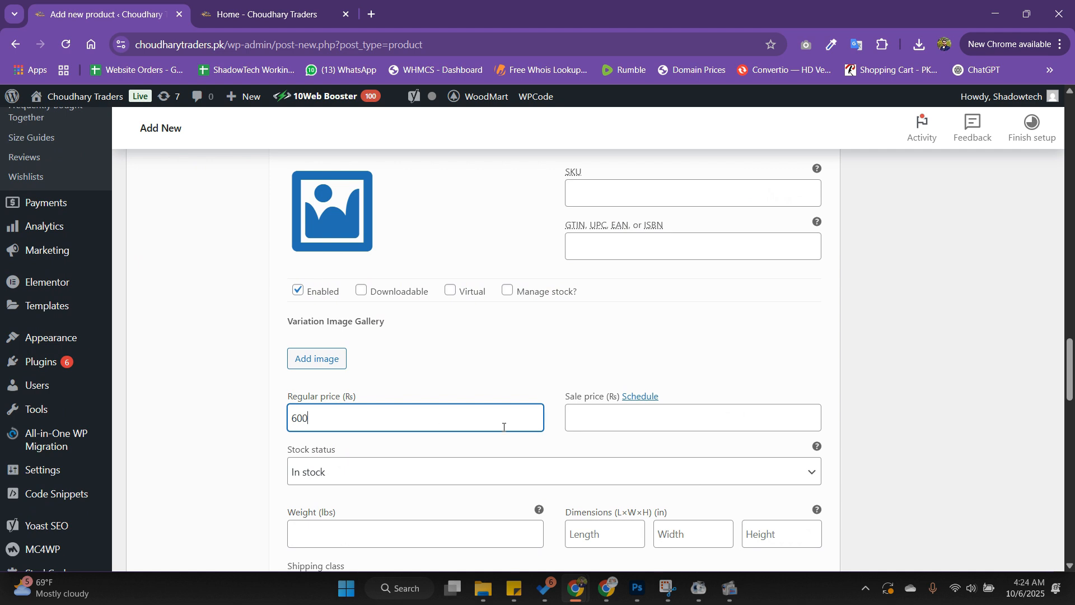
scroll(566, 422, up, 1)
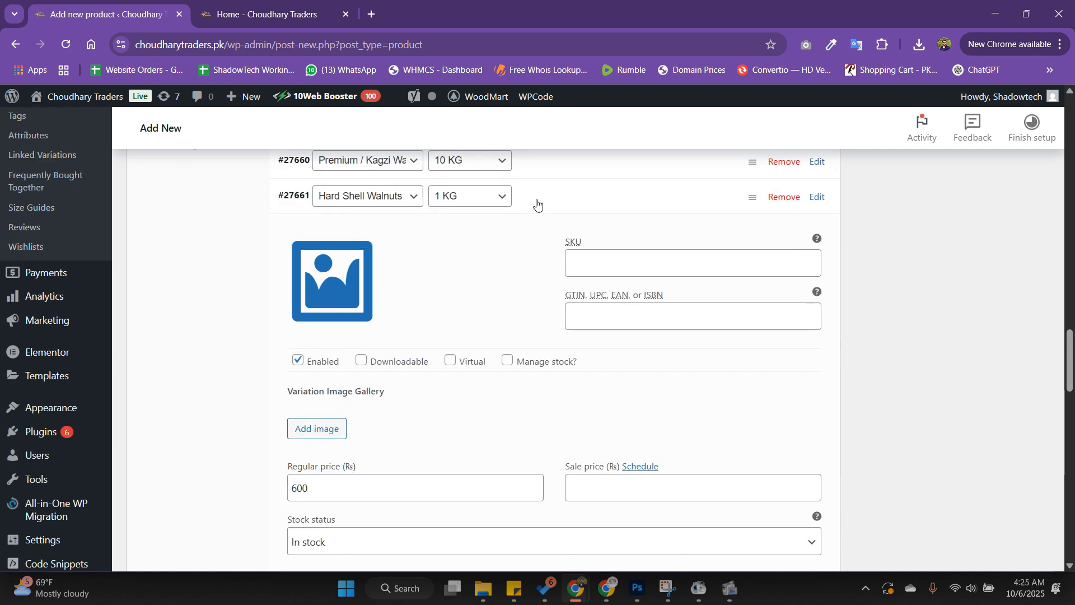
click(543, 202)
Enter the regular price for the Hard Shell Walnuts 2 KG variation and collapse the variation
click(540, 234)
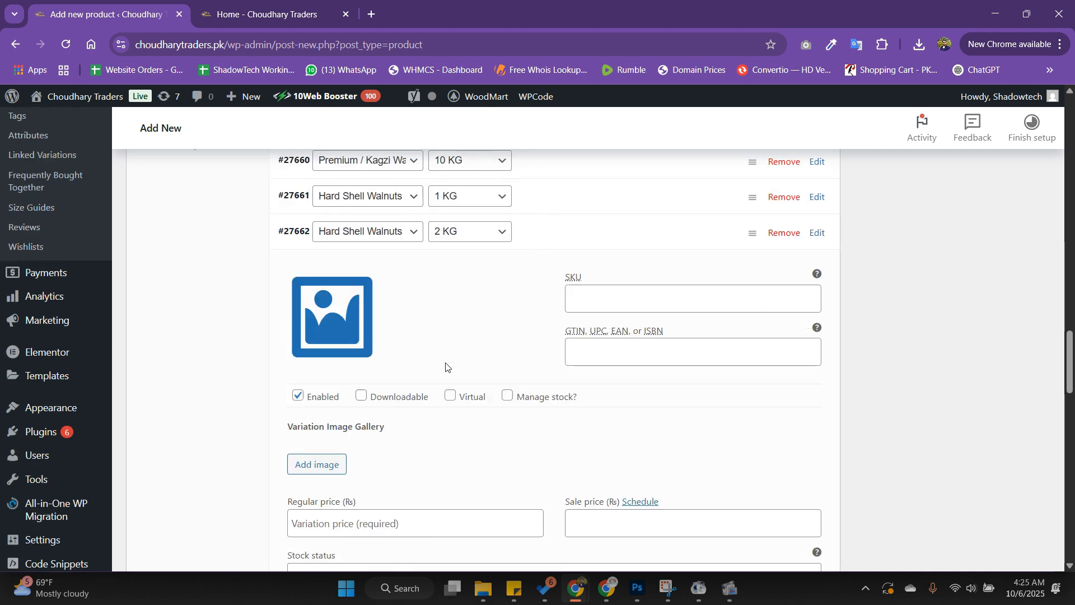
scroll(433, 408, down, 2)
click(422, 390)
text(1)
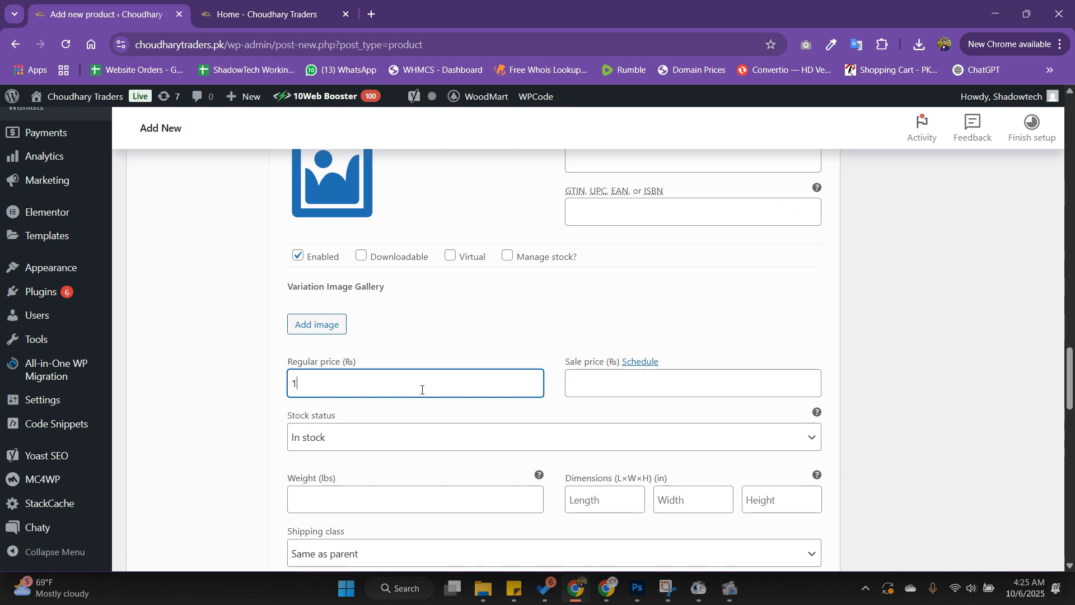
scroll(468, 331, up, 2)
click(516, 247)
Set the Hard Shell Walnuts 5 KG variation's regular price to 3000 and collapse the variation
click(518, 266)
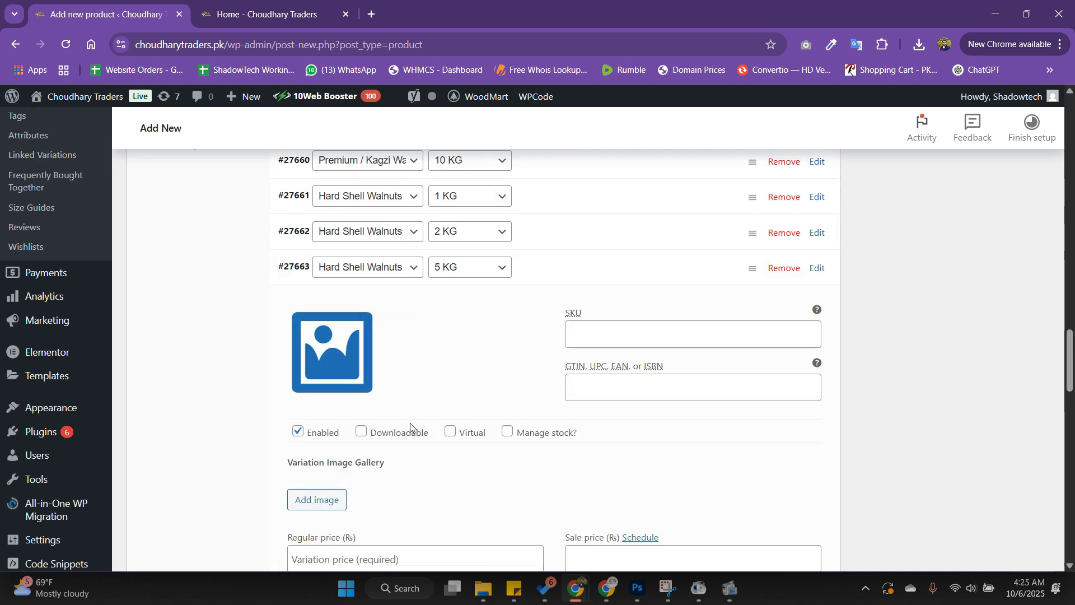
scroll(395, 455, down, 1)
click(386, 489)
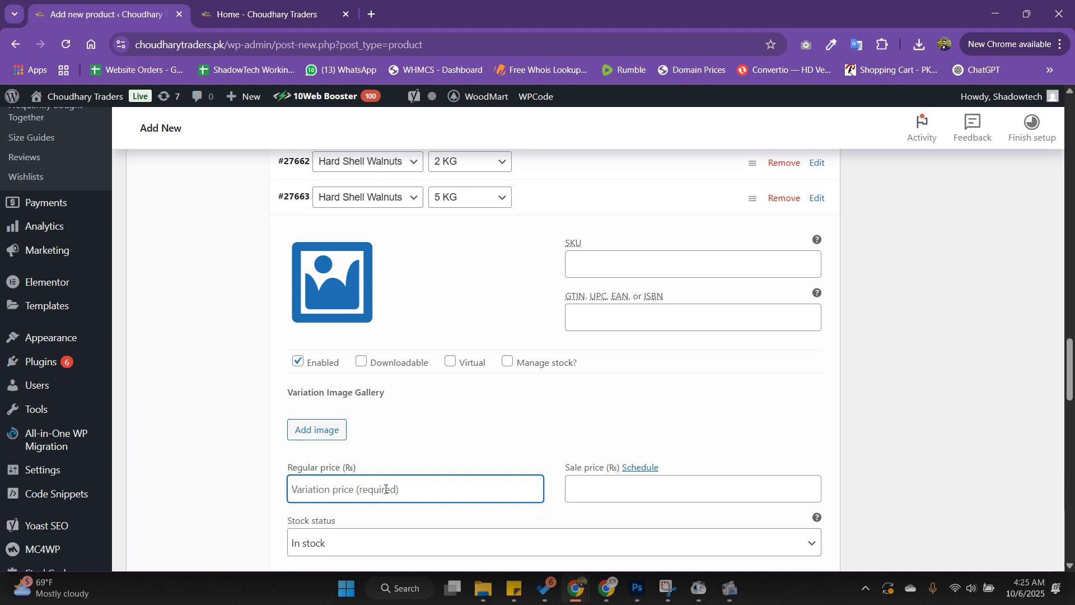
text(3)
scroll(533, 327, up, 1)
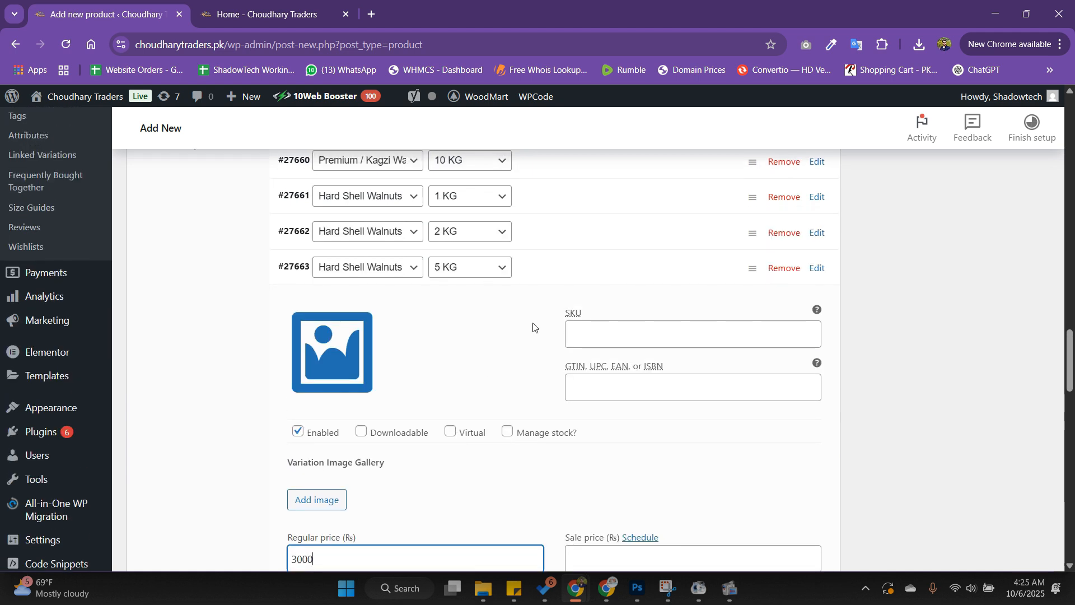
click(563, 280)
Set the Hard Shell Walnuts 10 KG variation's regular price to 6000 and collapse the variation
click(561, 310)
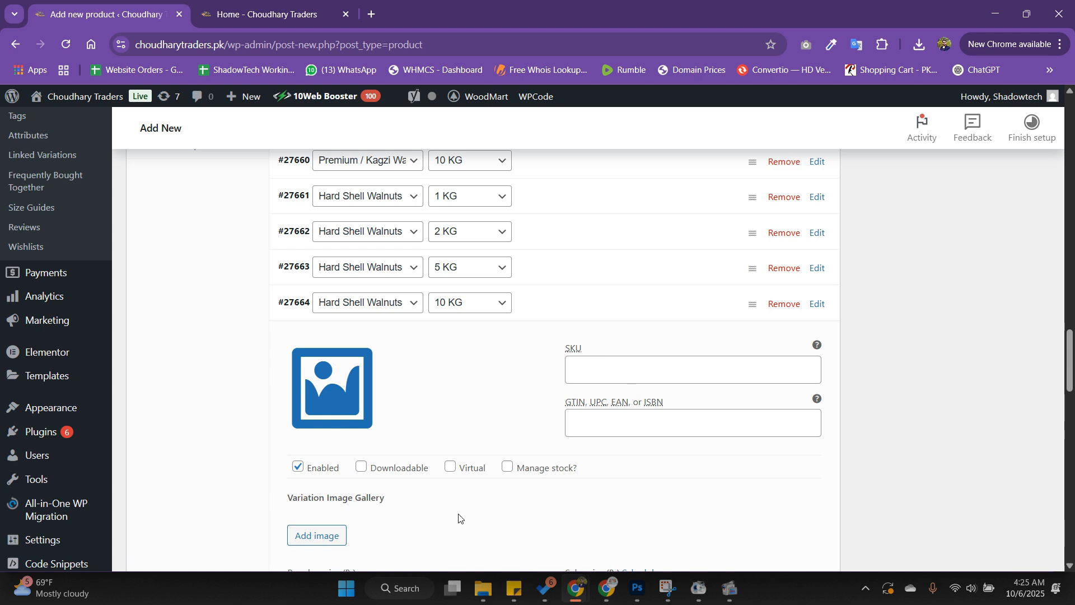
scroll(459, 515, down, 2)
click(431, 459)
text(6000)
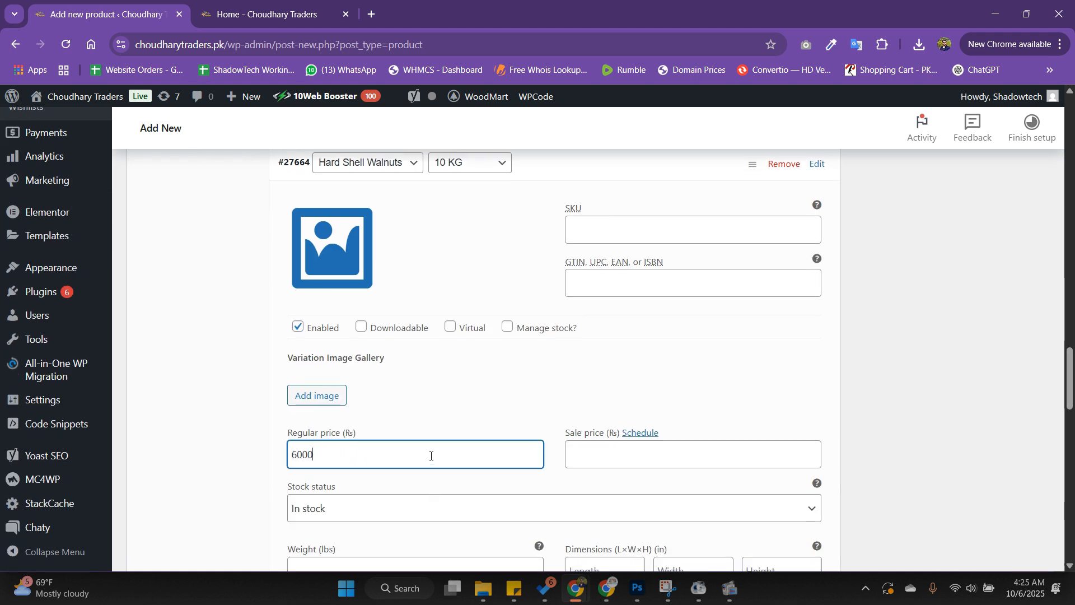
scroll(431, 455, up, 5)
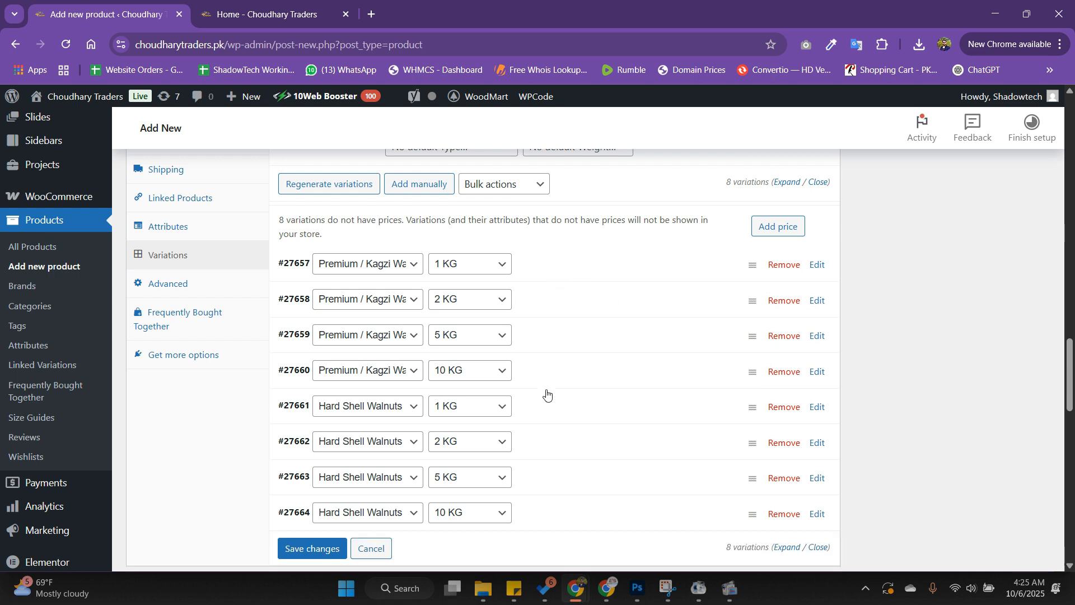
Copy the short description text from the sticky note and paste it into the product short description
scroll(546, 393, down, 2)
scroll(497, 456, up, 1)
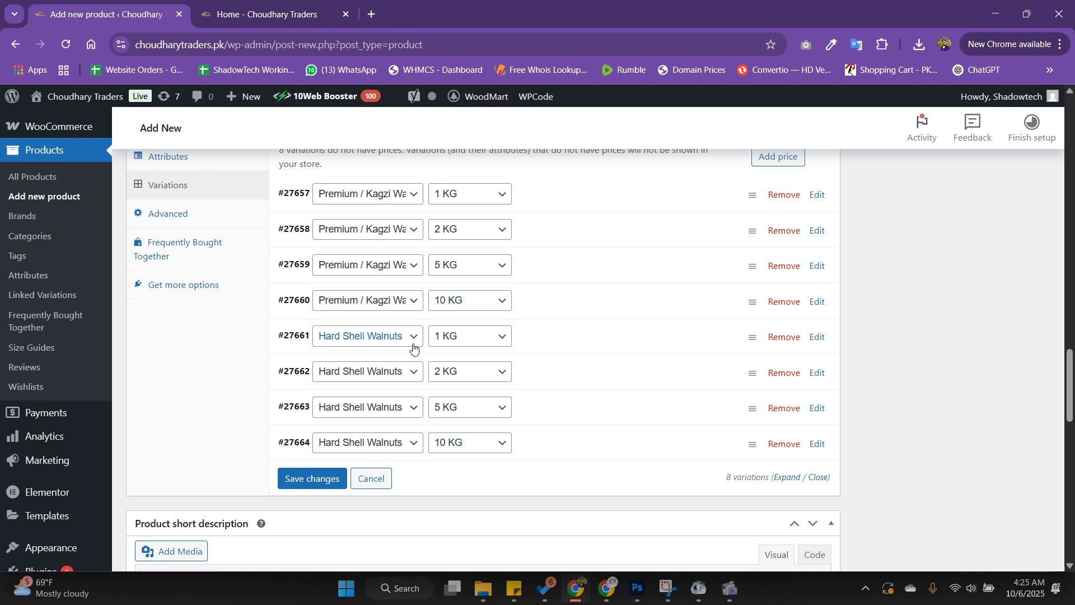
scroll(413, 348, down, 3)
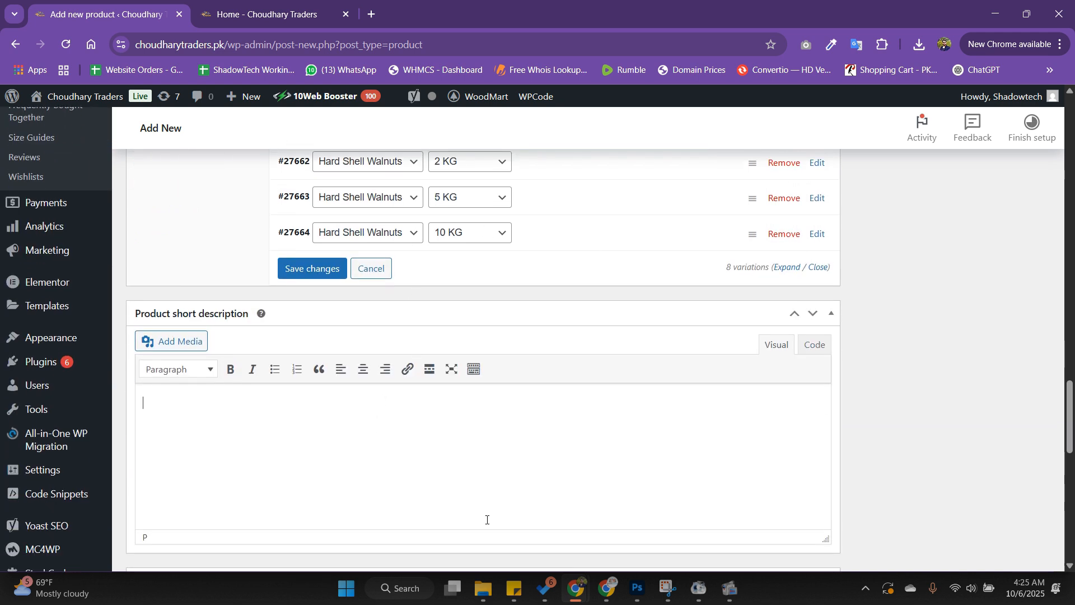
click(514, 589)
scroll(747, 315, down, 1)
scroll(817, 257, up, 4)
drag(900, 159, 717, 142)
key(ctrl+c)
click(511, 403)
key(ctrl+v)
Upload the walnut-500x500 picture from the Downloads folder and set it as the product image
scroll(509, 408, down, 6)
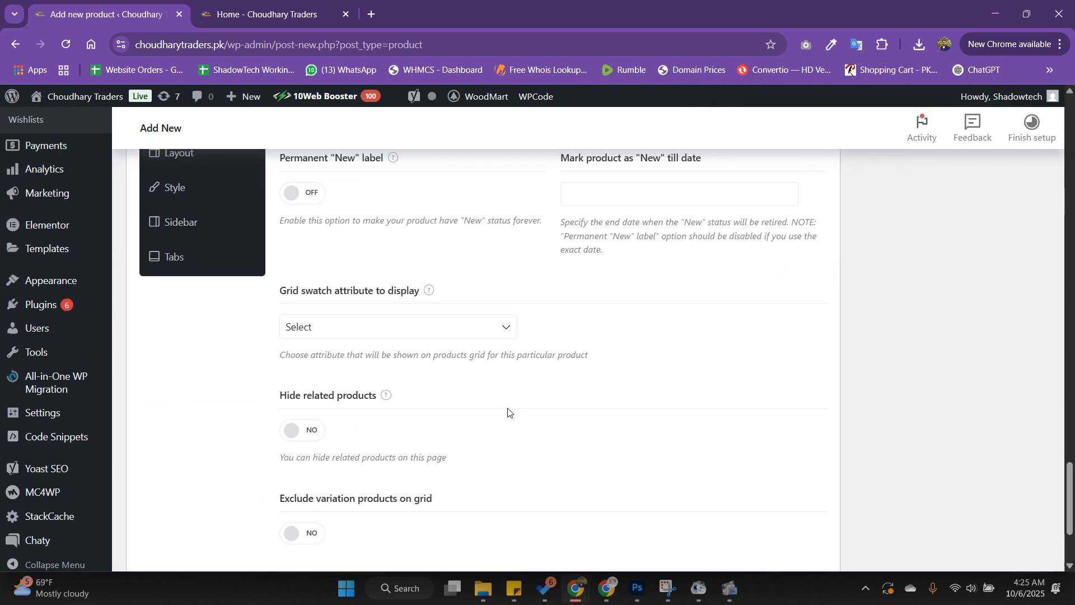
scroll(515, 409, up, 15)
scroll(906, 266, up, 15)
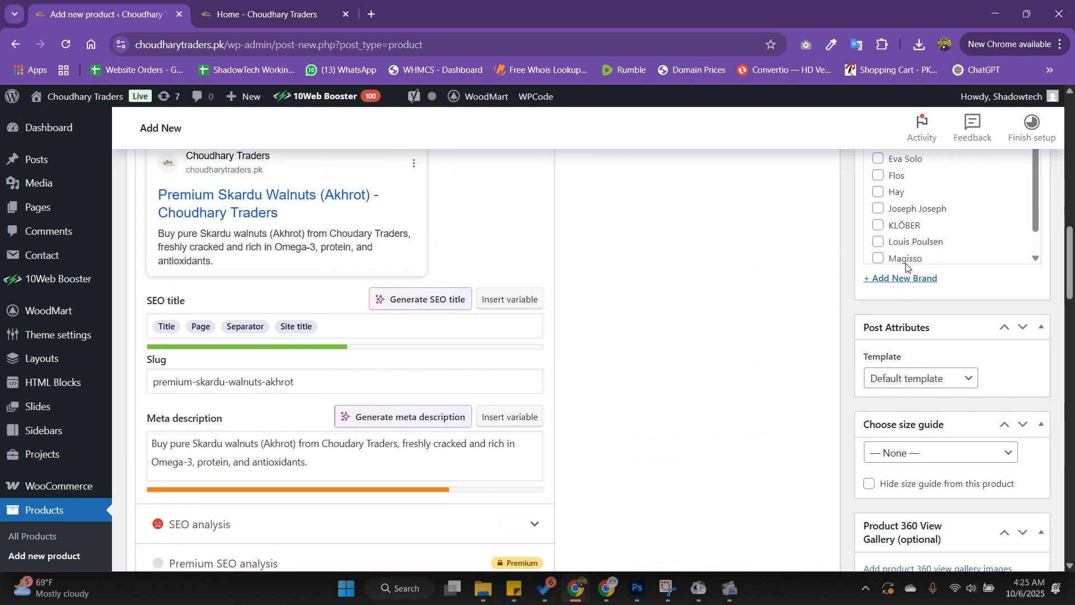
scroll(907, 264, up, 2)
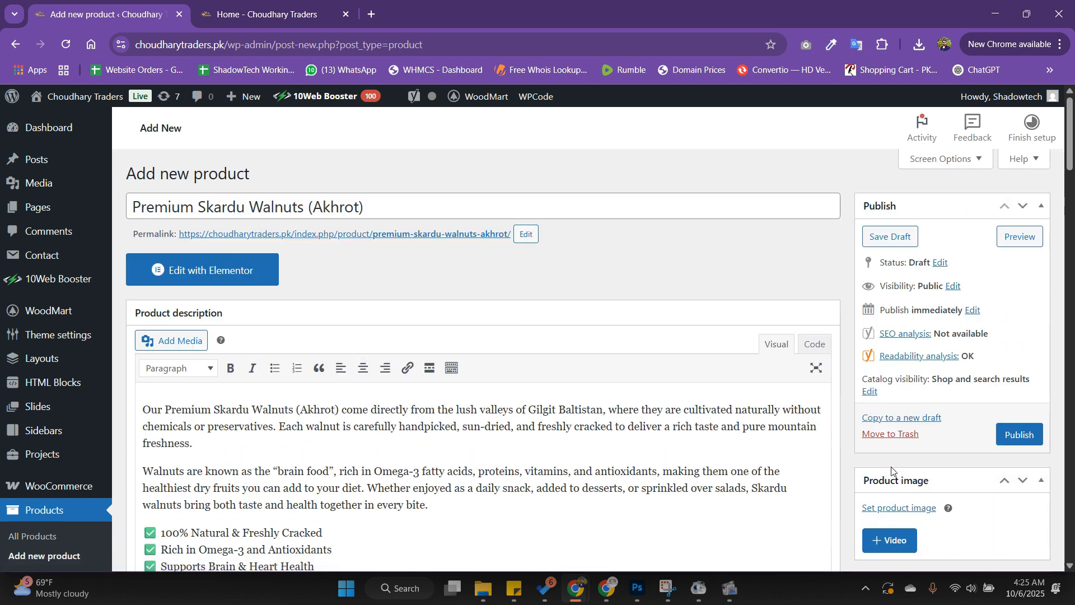
click(891, 507)
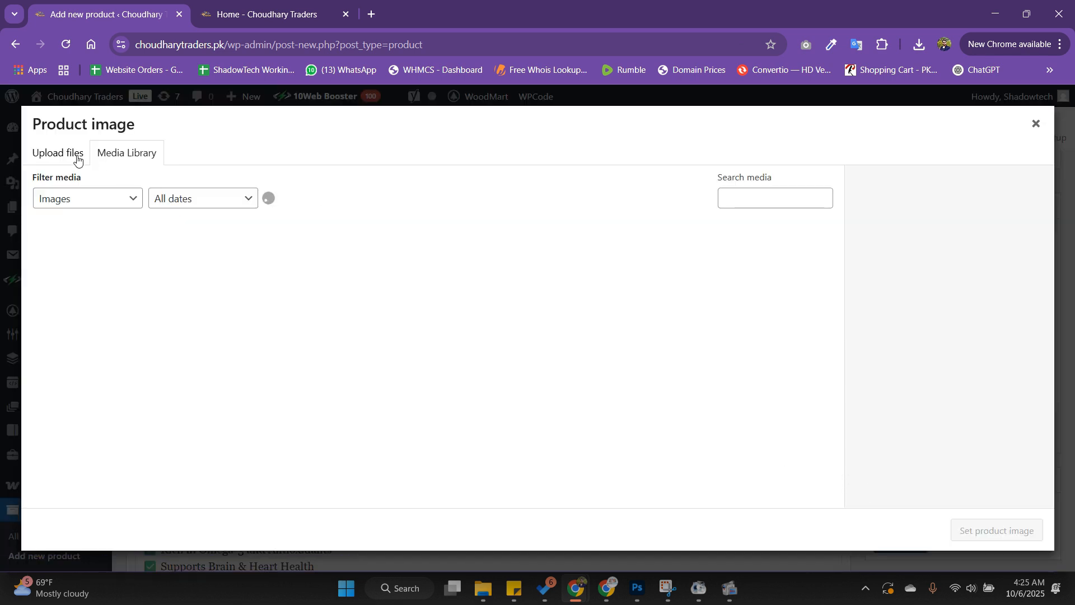
click(78, 157)
click(549, 342)
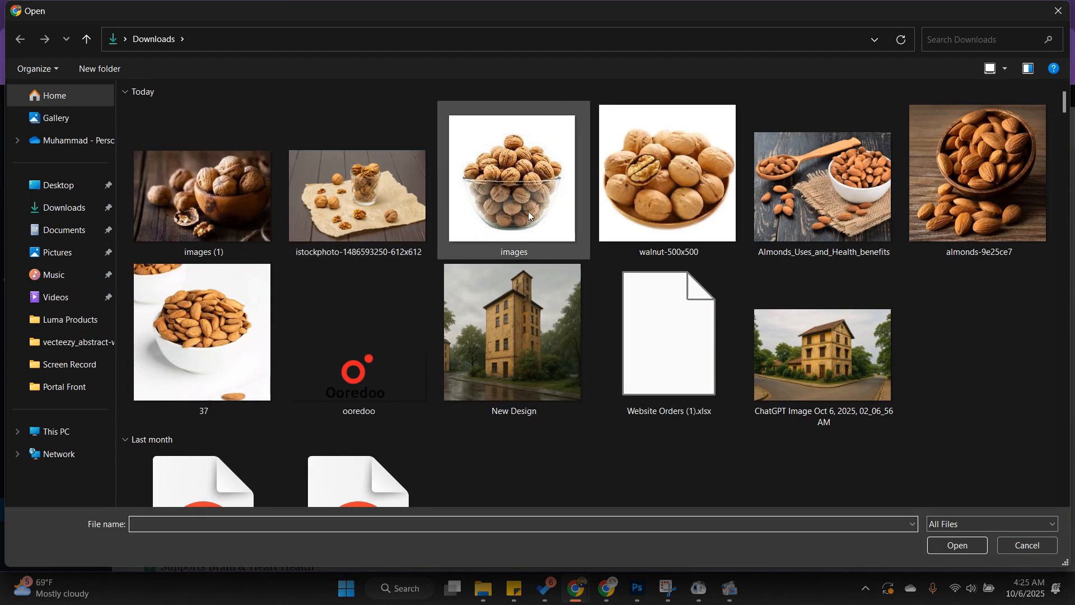
click(667, 190)
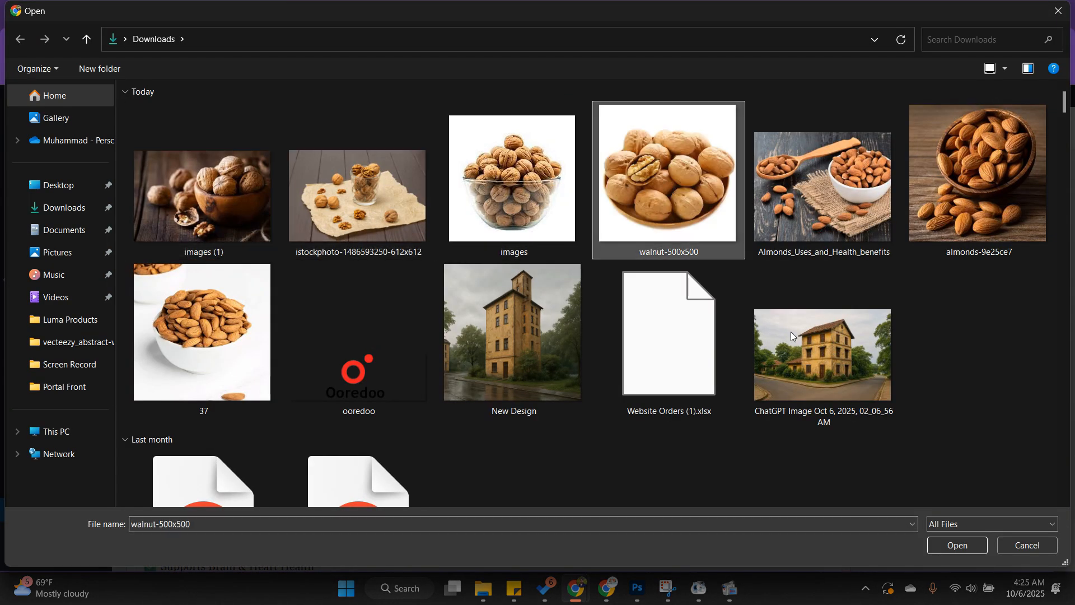
click(951, 543)
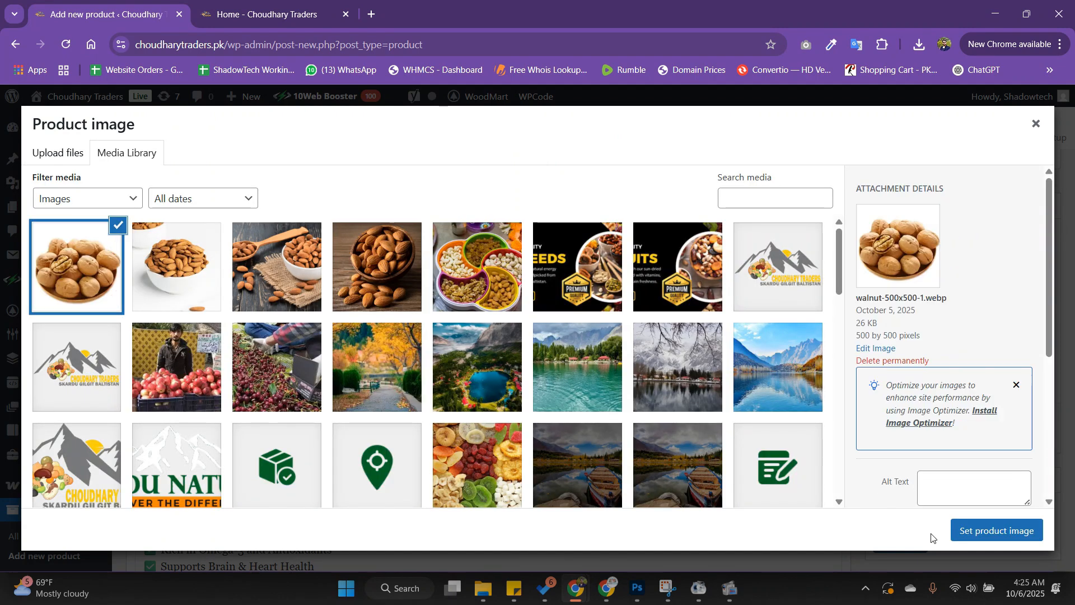
click(994, 530)
scroll(873, 459, down, 7)
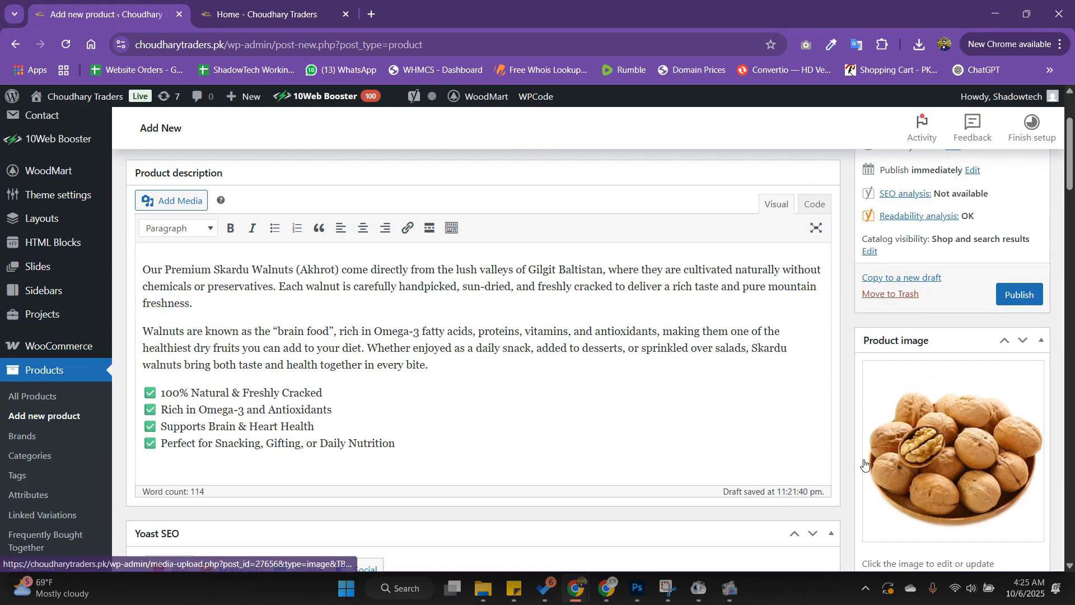
click(904, 423)
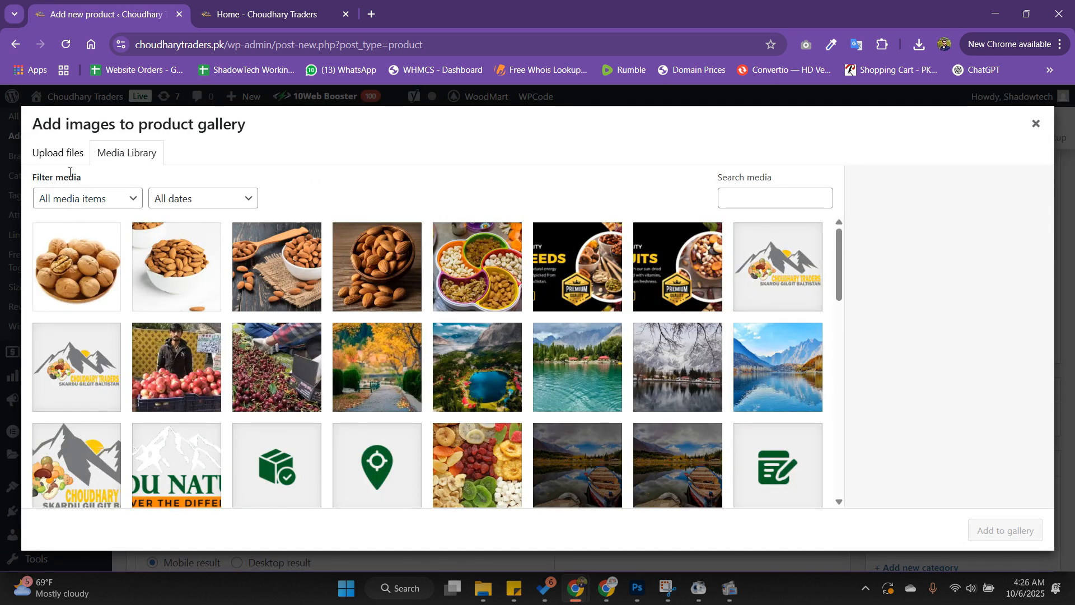
click(69, 160)
click(516, 347)
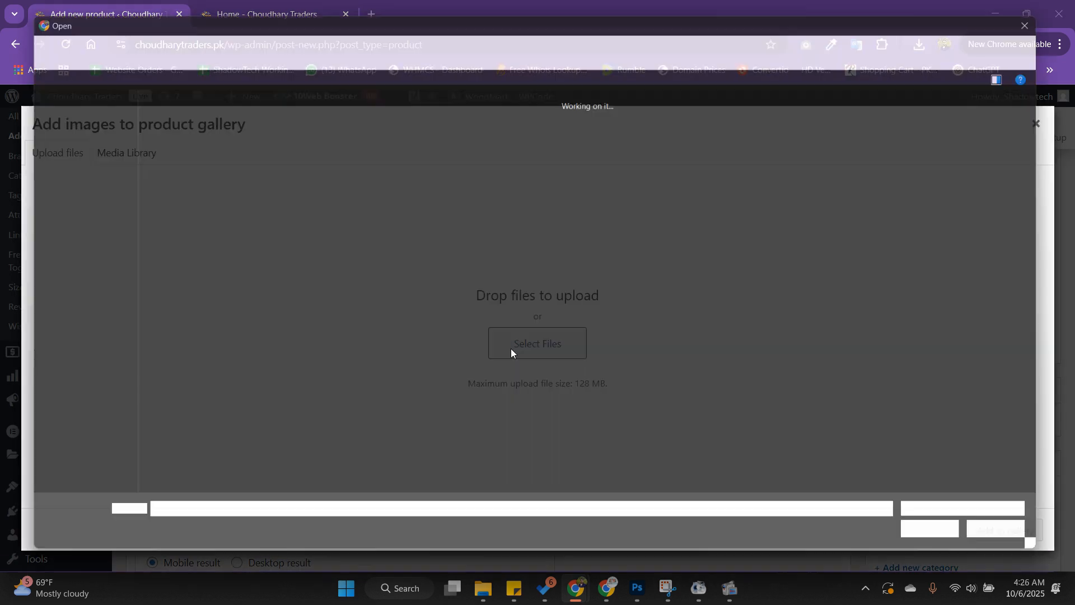
click(228, 219)
ctrl+click(352, 224)
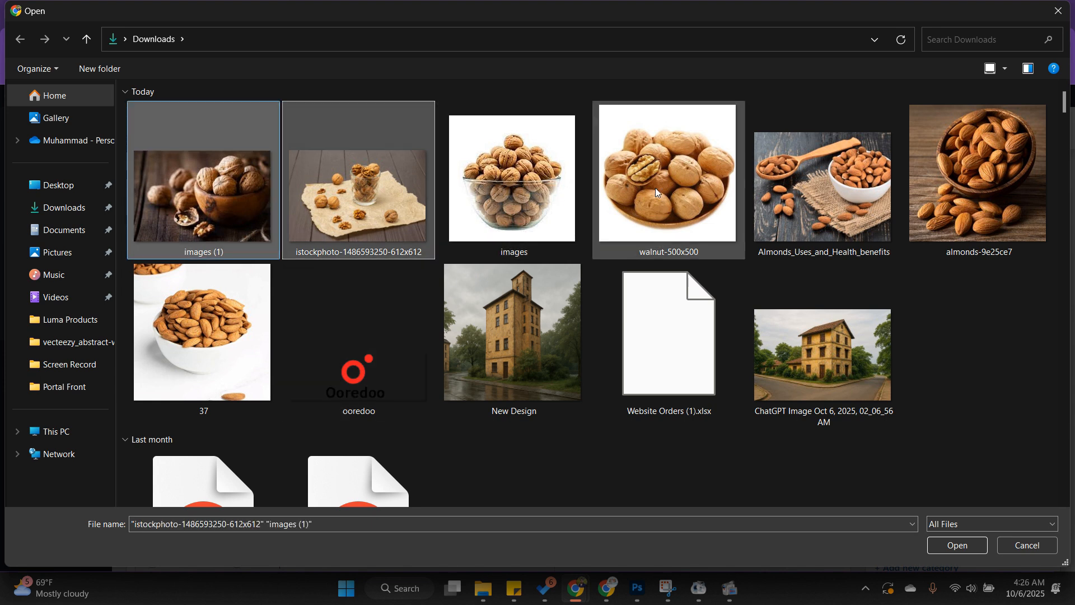
ctrl+click(537, 188)
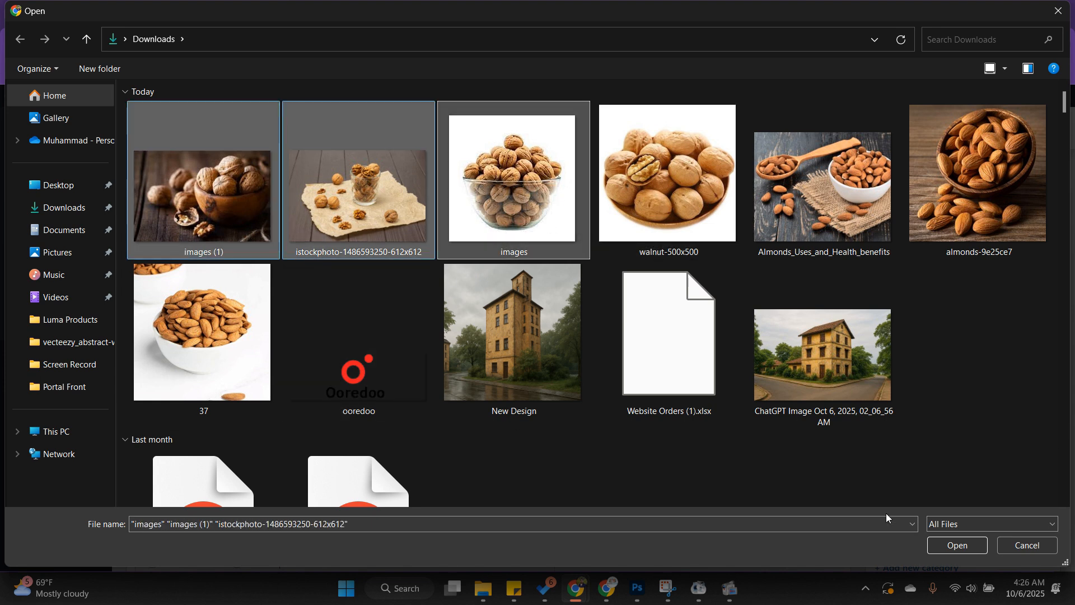
click(940, 546)
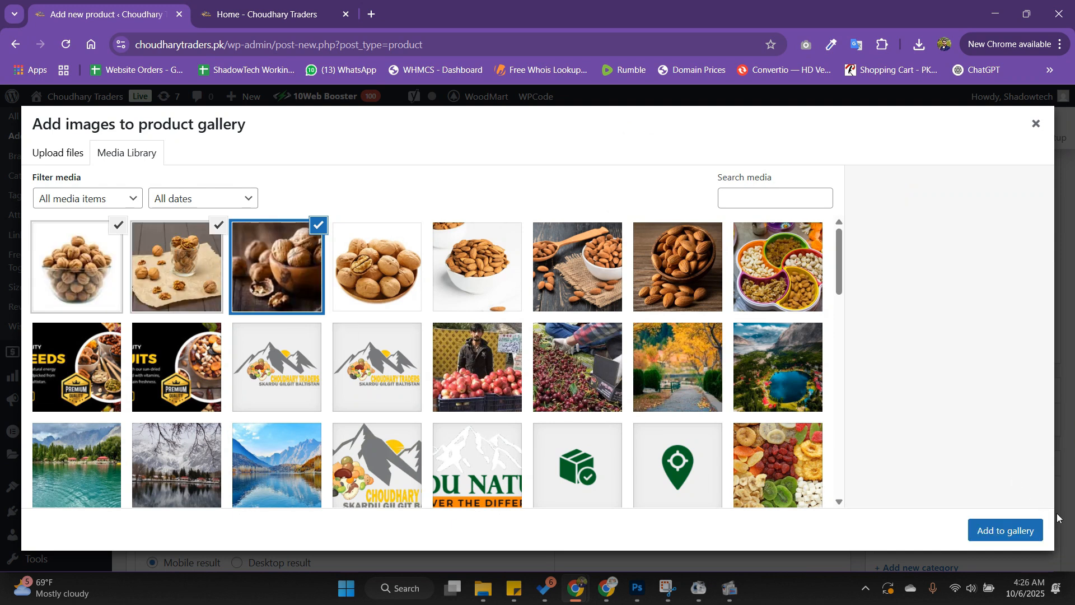
click(1029, 530)
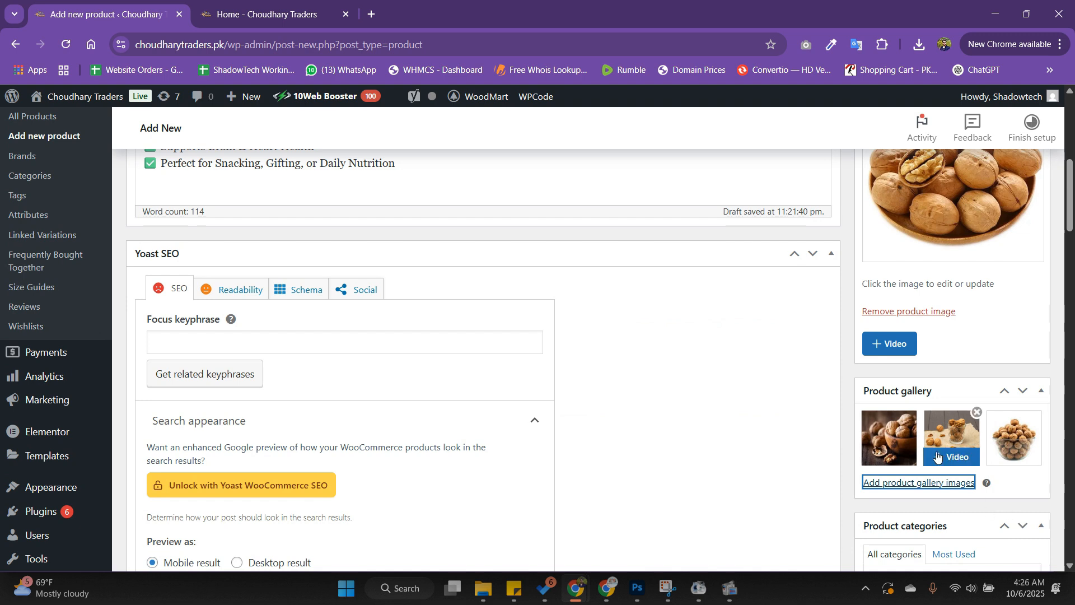
Assign the product to the Dry Fruits and Nuts & Seeds categories
scroll(975, 466, down, 5)
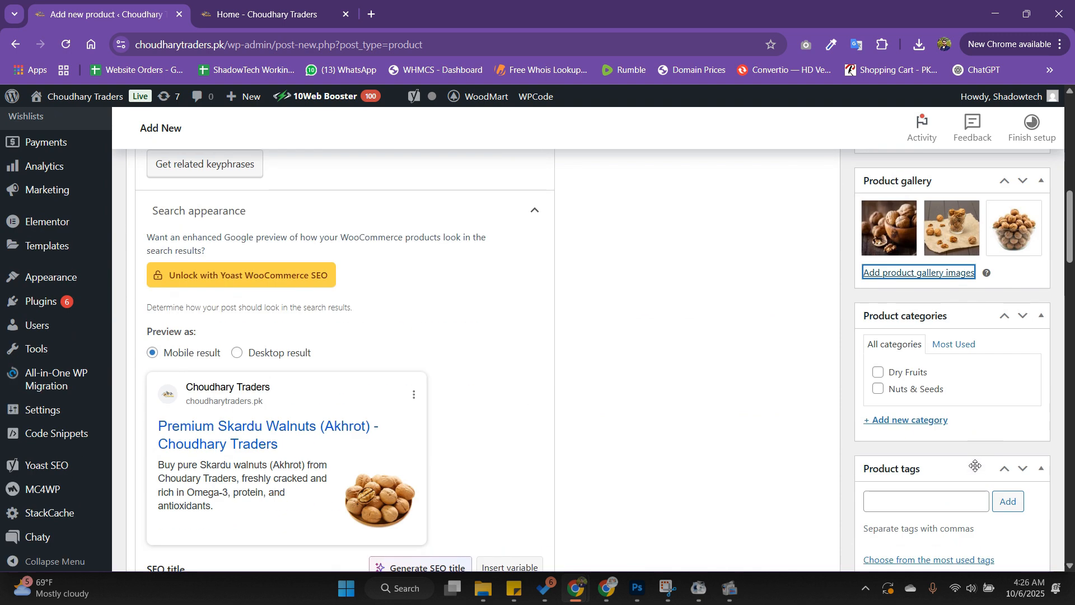
click(877, 373)
click(878, 391)
Add the product tags akhrot, apricot and nuts
scroll(868, 414, down, 3)
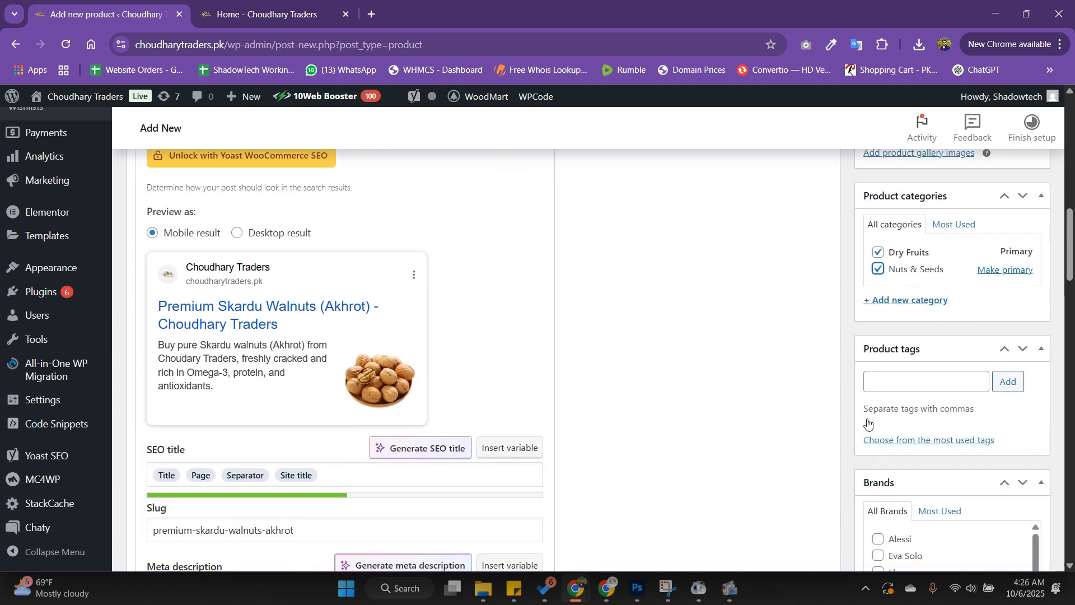
click(895, 369)
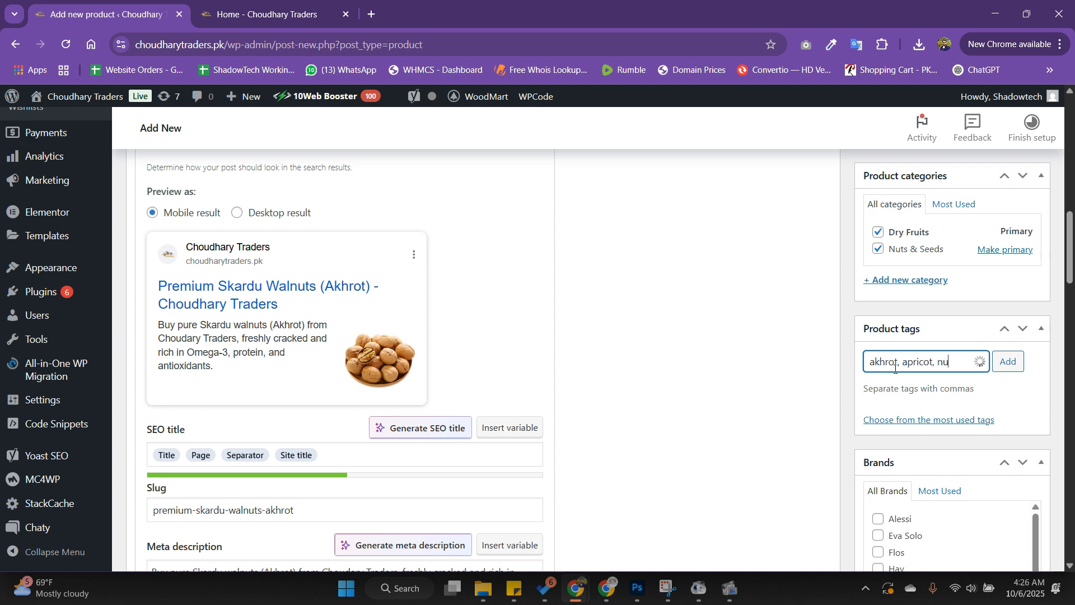
click(1008, 361)
Review the remaining product settings, leaving brands, template and size guide at their defaults, and publish the product
scroll(914, 436, down, 2)
scroll(915, 436, down, 3)
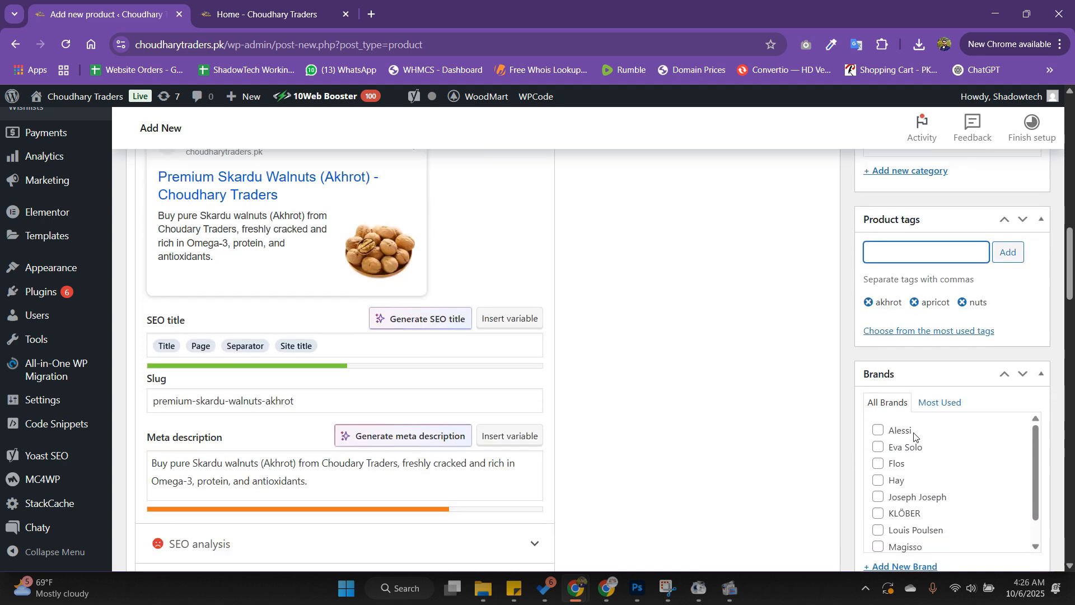
scroll(896, 440, down, 6)
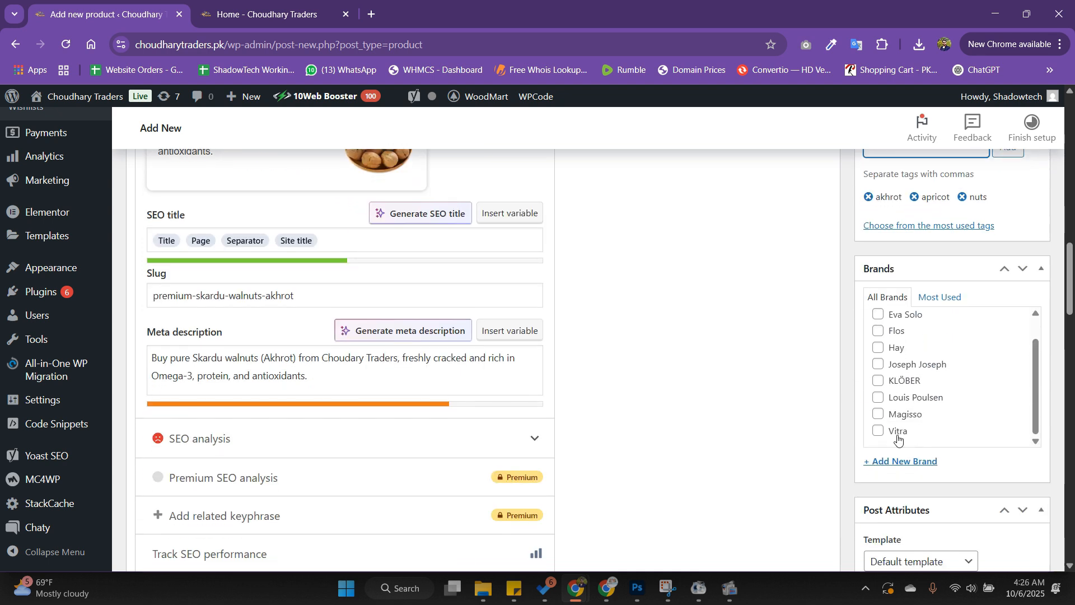
scroll(900, 424, down, 2)
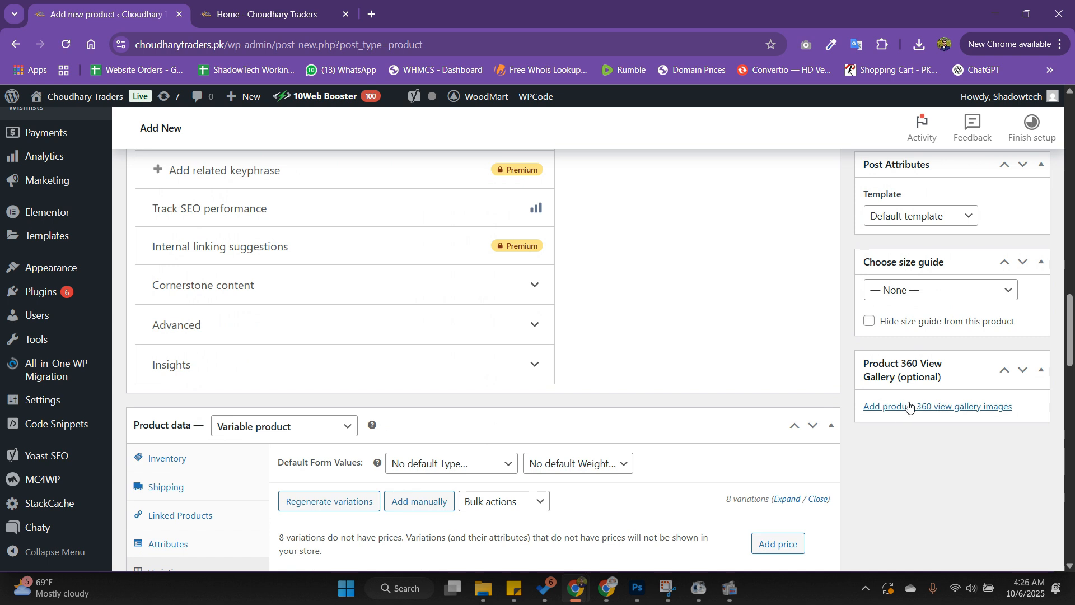
scroll(590, 437, down, 2)
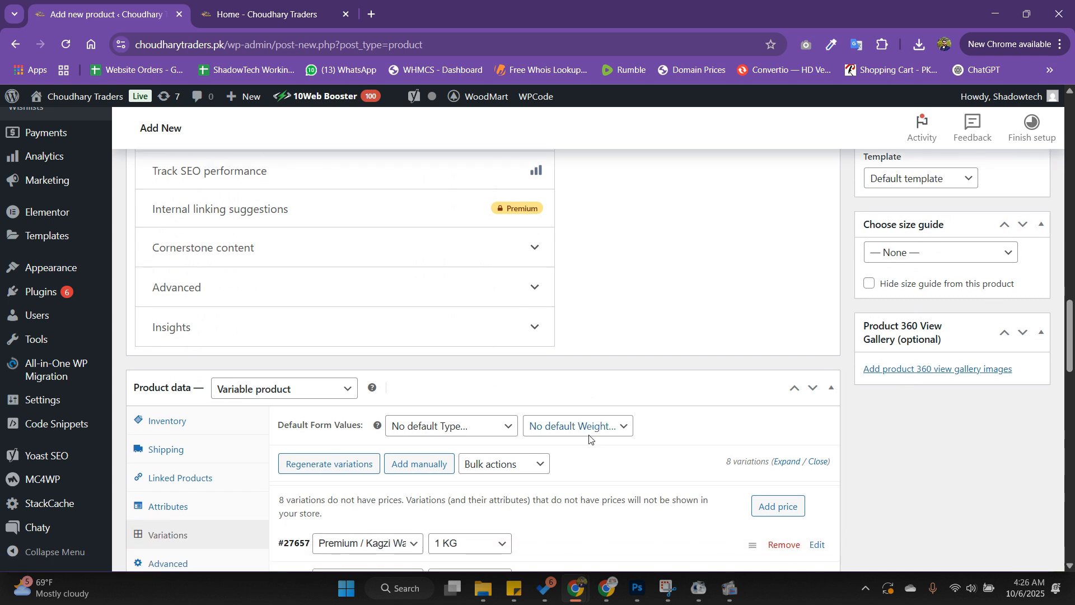
scroll(594, 434, up, 4)
scroll(601, 420, up, 15)
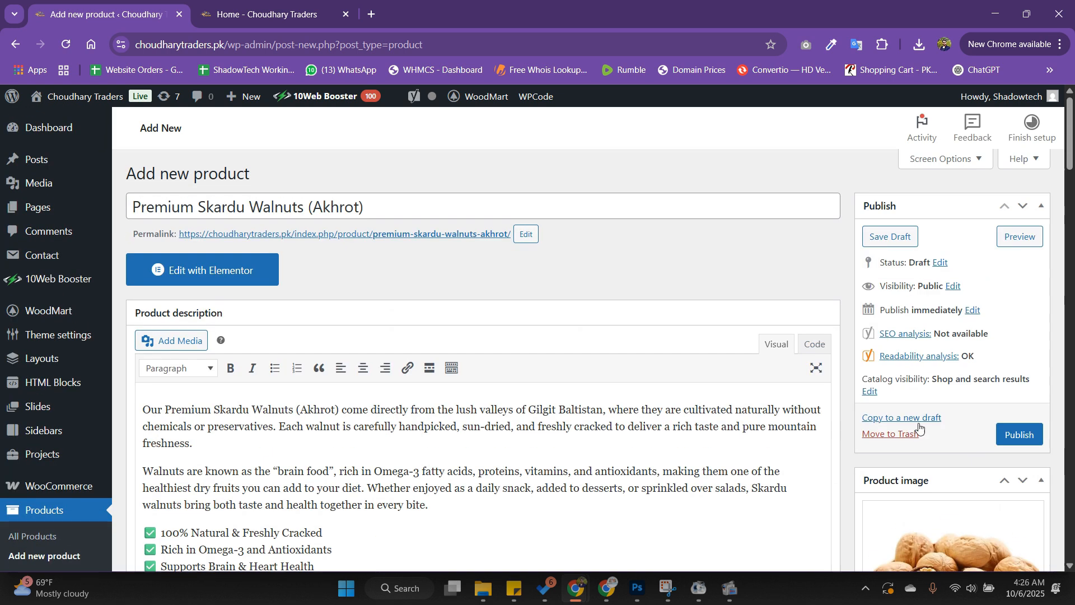
click(1012, 429)
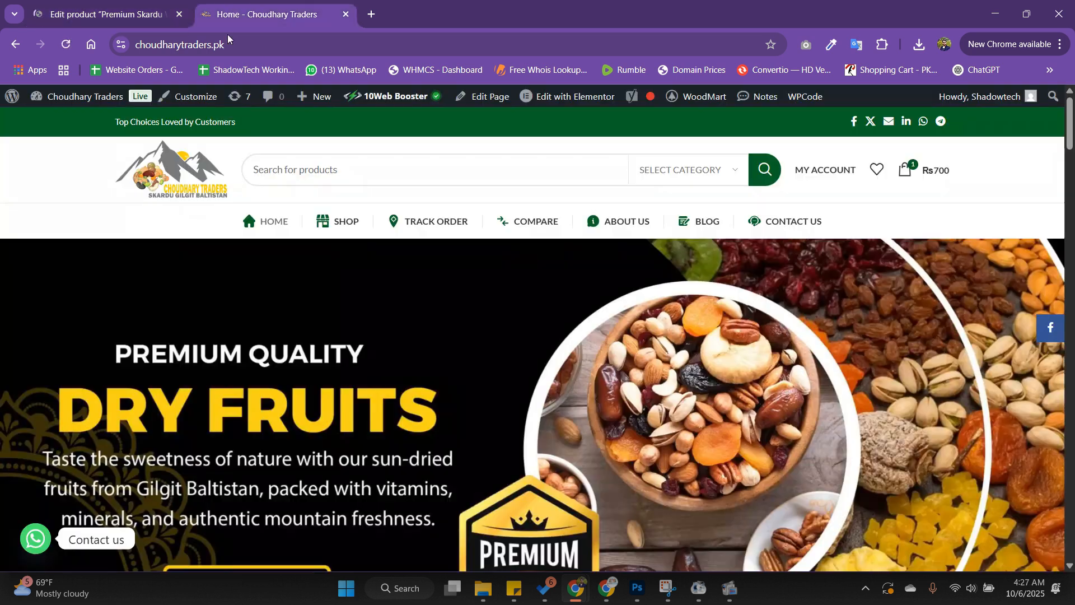
Reload the storefront home page and look through its Featured Products for the walnut product
click(268, 14)
click(64, 49)
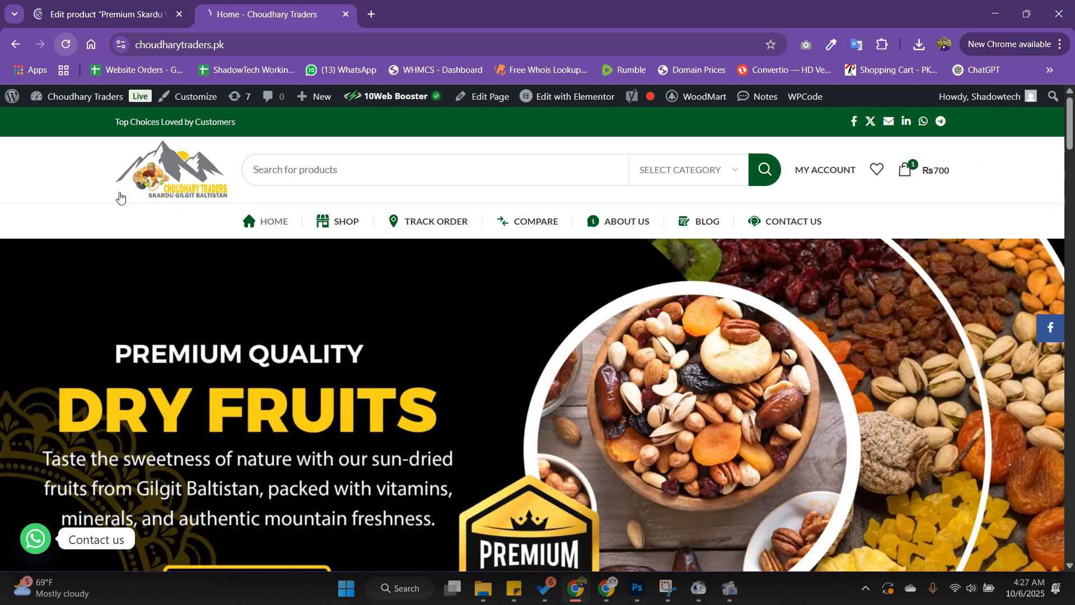
scroll(150, 247, down, 10)
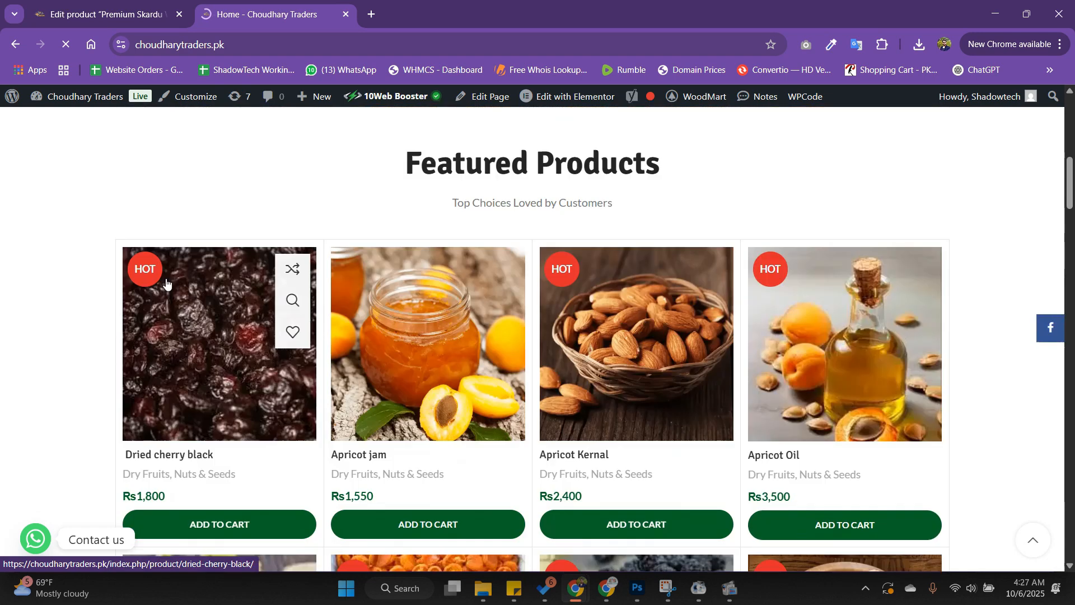
scroll(166, 287, down, 12)
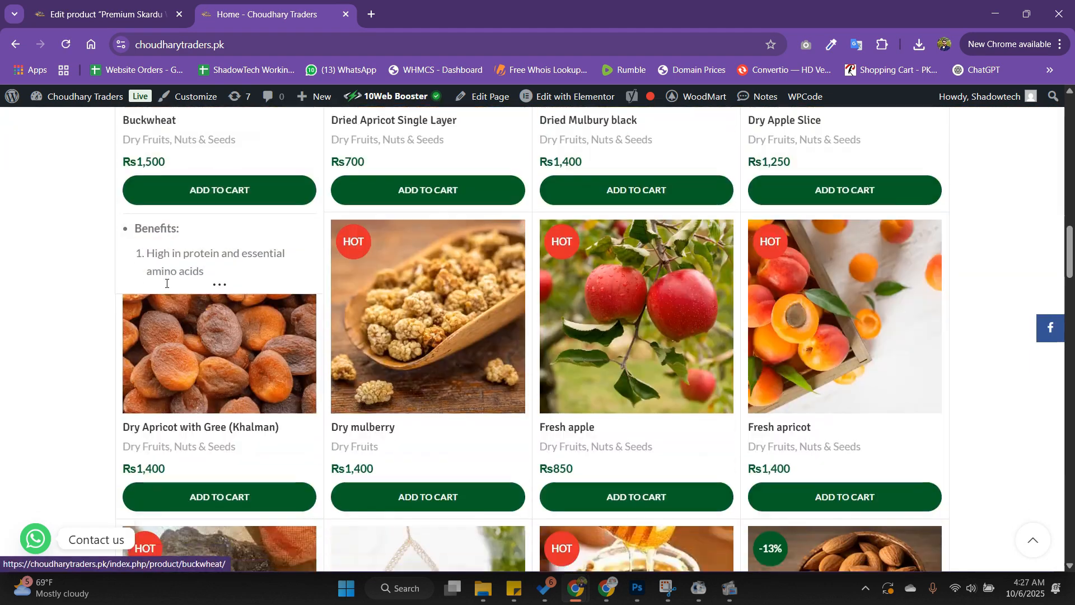
scroll(520, 358, down, 5)
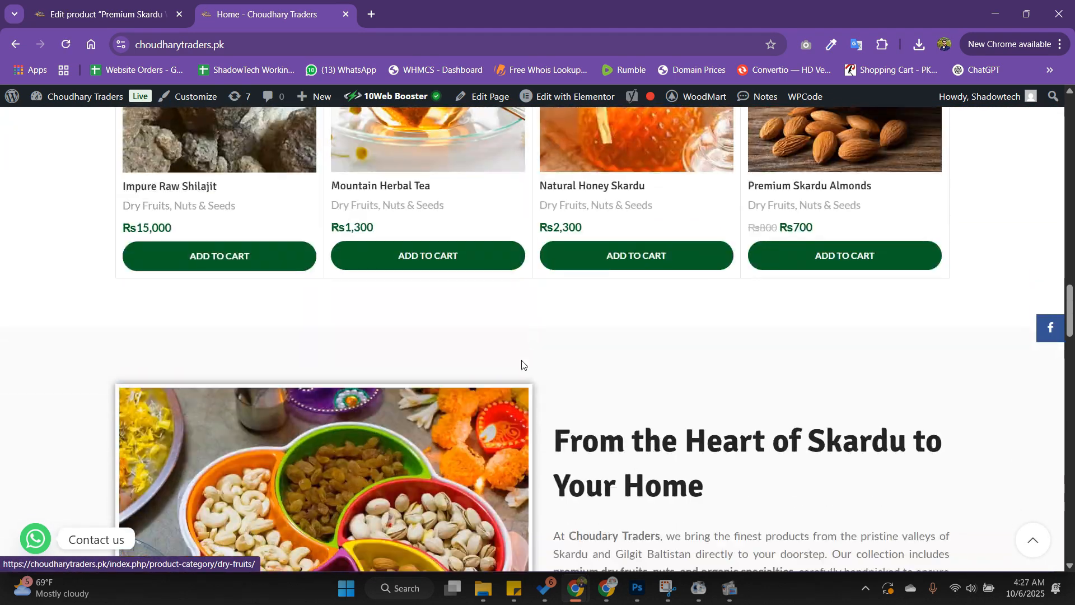
scroll(524, 341, up, 16)
scroll(528, 345, up, 15)
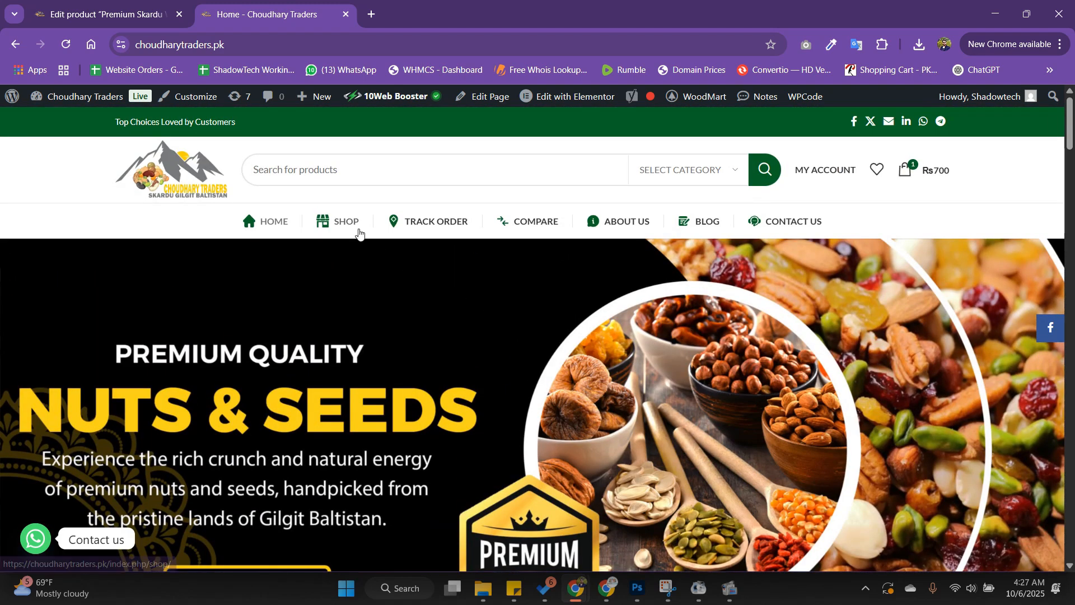
Browse the store's Shop listing through to page 2 and locate the Premium Skardu Walnuts (Akhrot) product
click(359, 235)
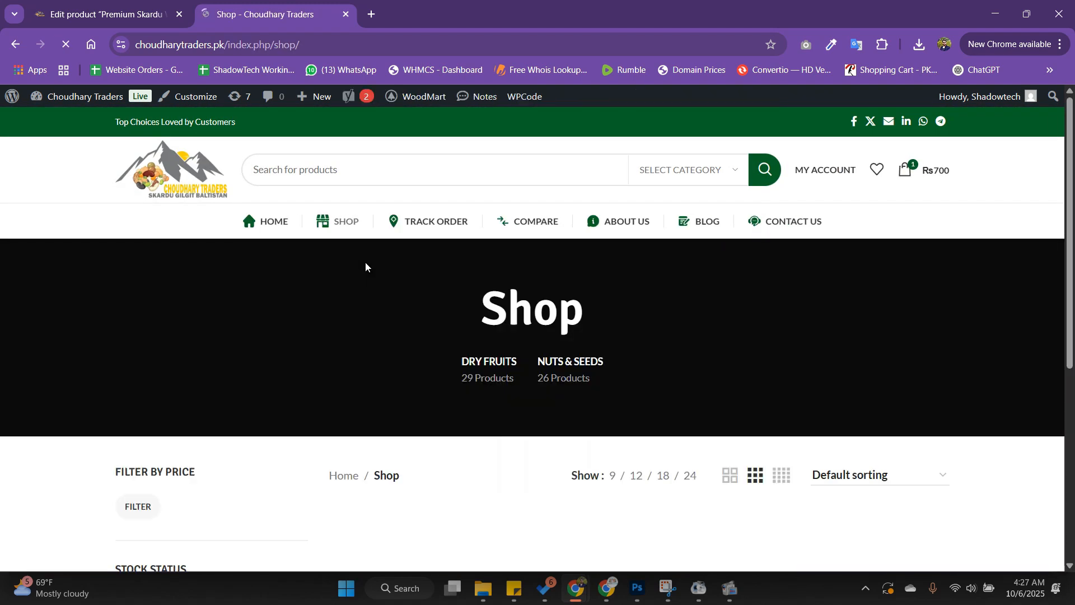
scroll(414, 381, down, 5)
scroll(414, 383, down, 9)
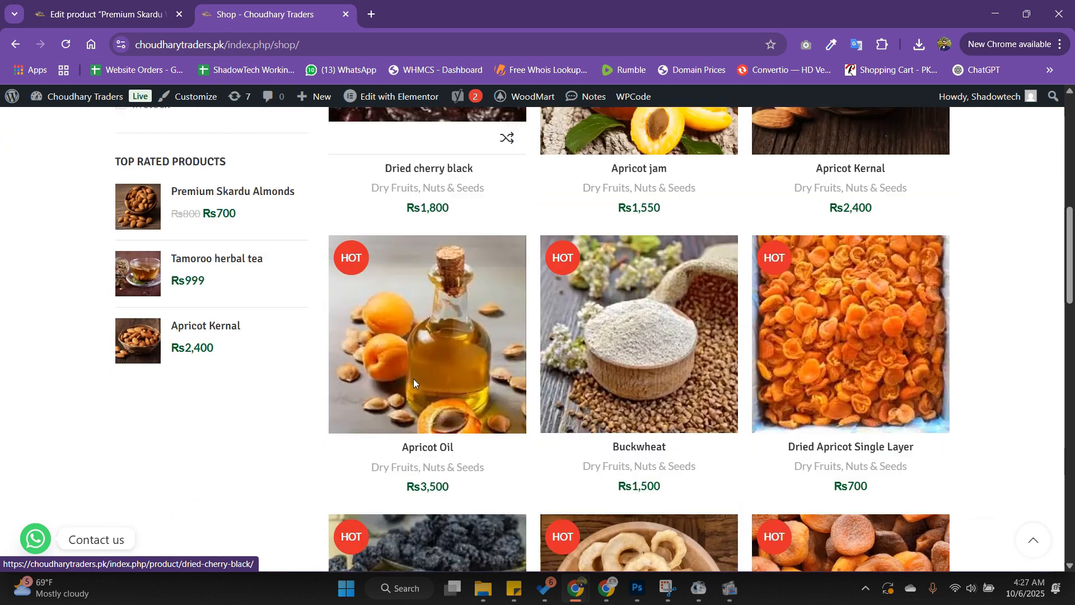
scroll(414, 382, down, 12)
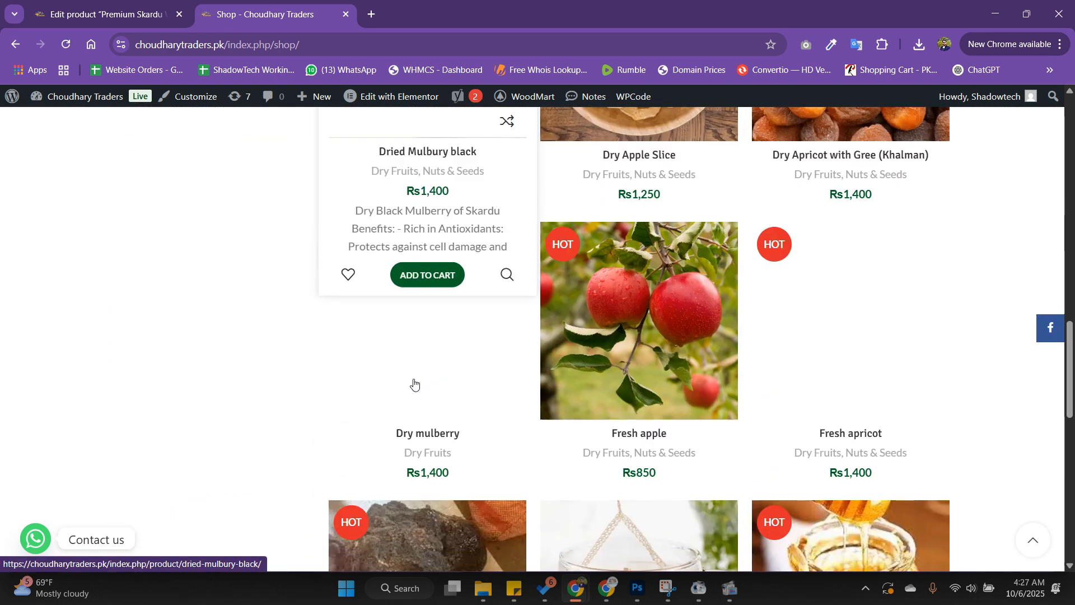
scroll(414, 382, down, 3)
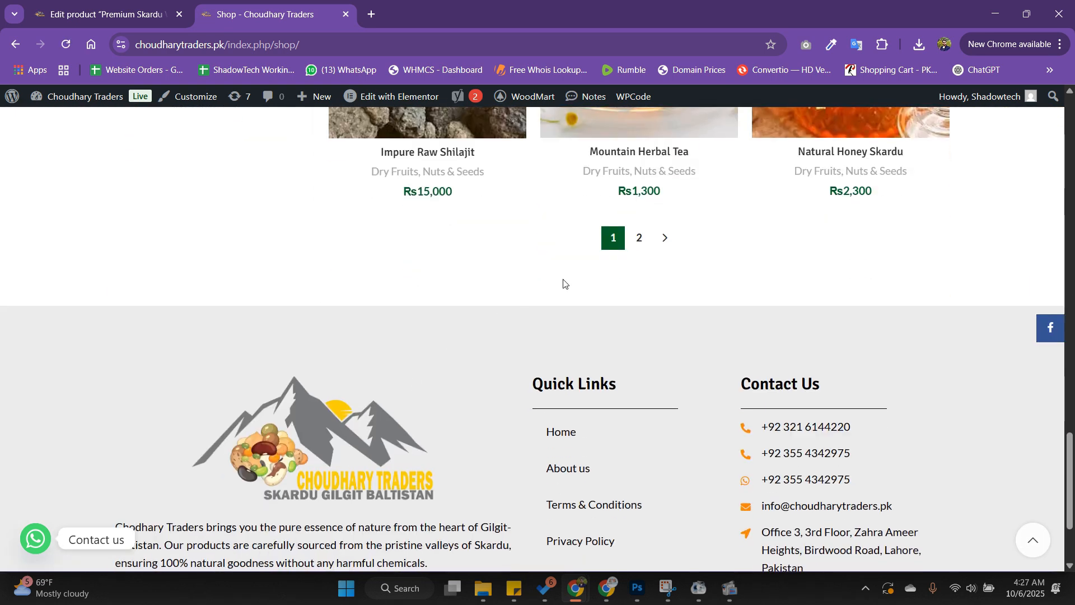
click(639, 237)
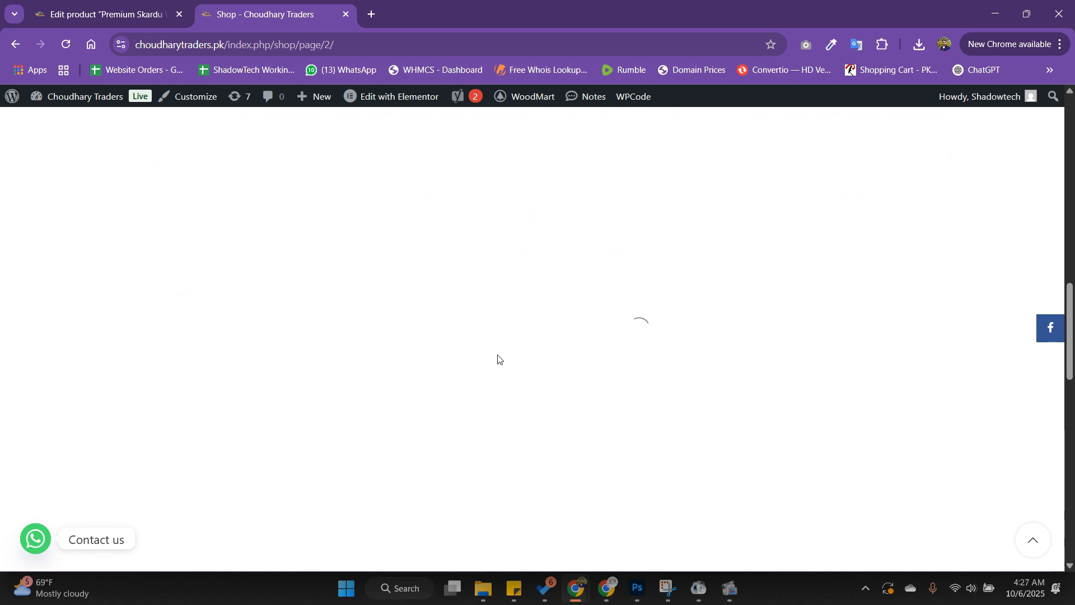
scroll(497, 364, down, 5)
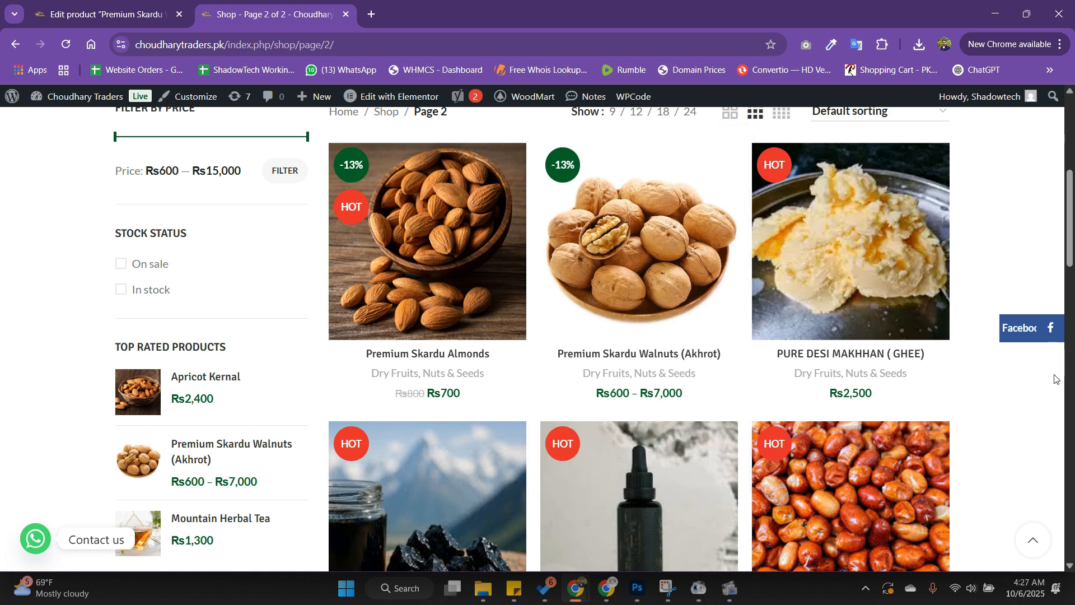
scroll(728, 336, down, 4)
scroll(677, 252, up, 4)
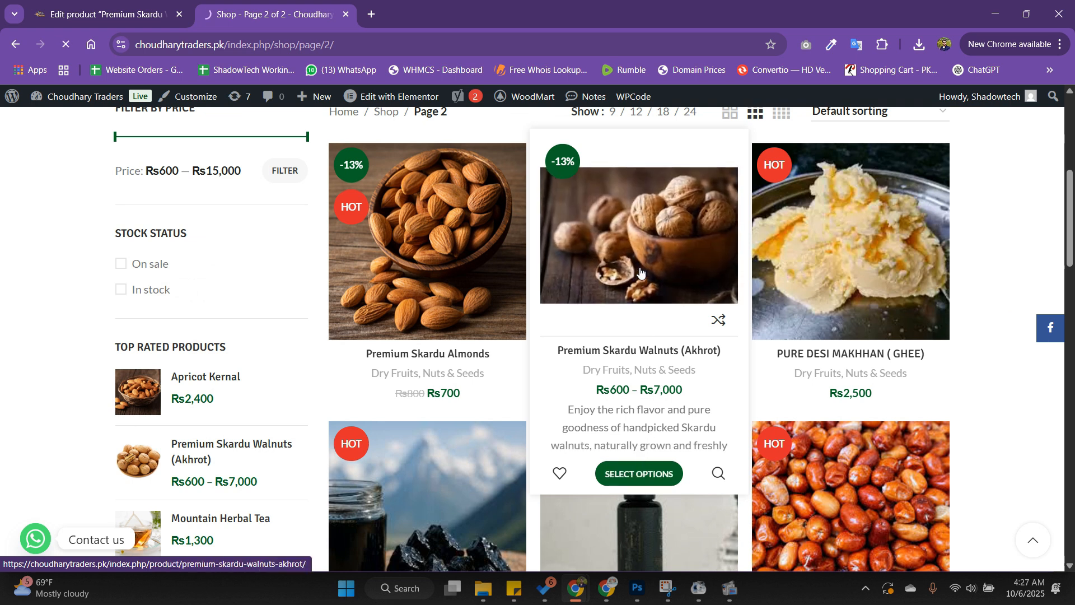
Open the Premium Skardu Walnuts (Akhrot) product page and review its images, price range, description, categories and tags
click(639, 272)
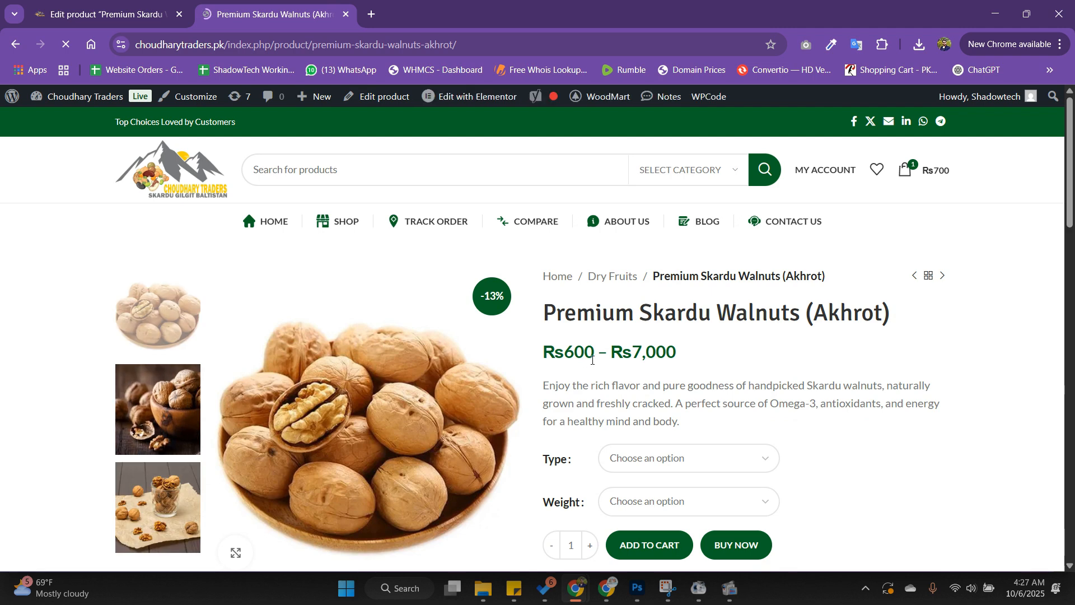
scroll(592, 361, down, 3)
scroll(586, 359, up, 3)
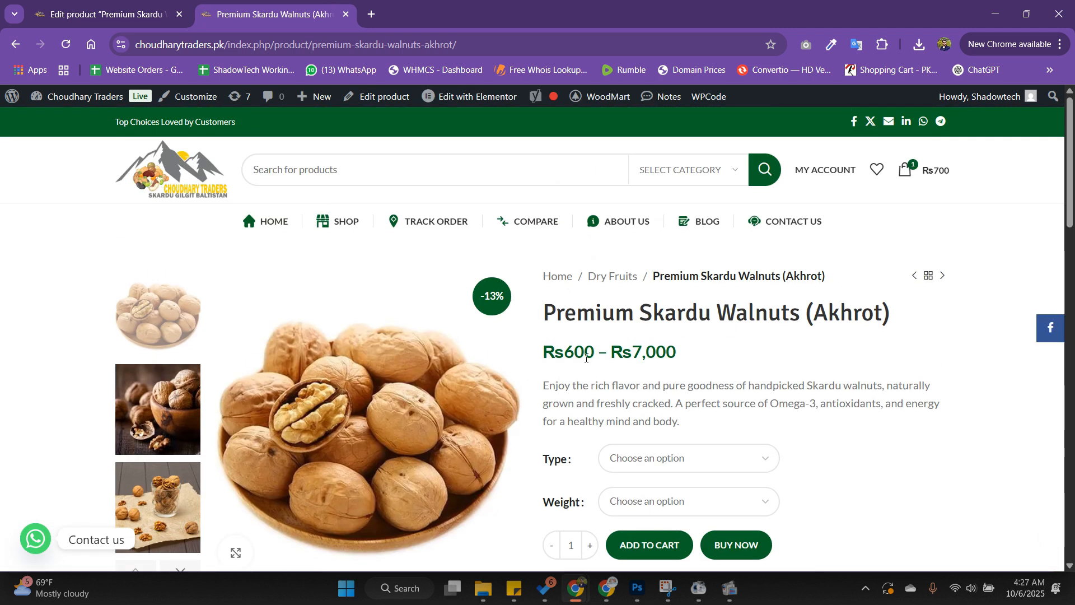
scroll(585, 358, down, 10)
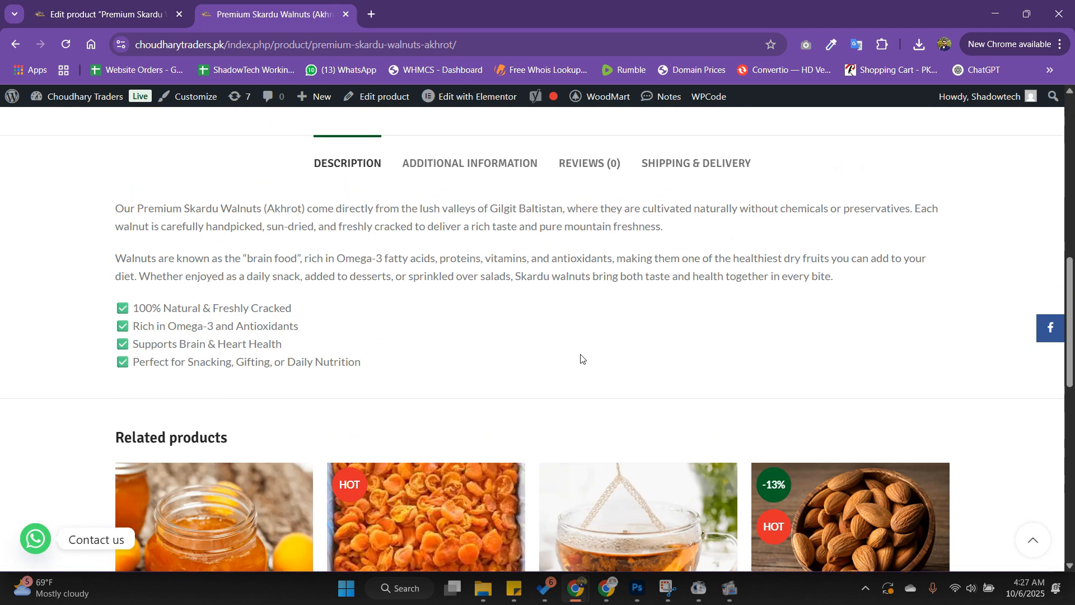
scroll(580, 358, up, 10)
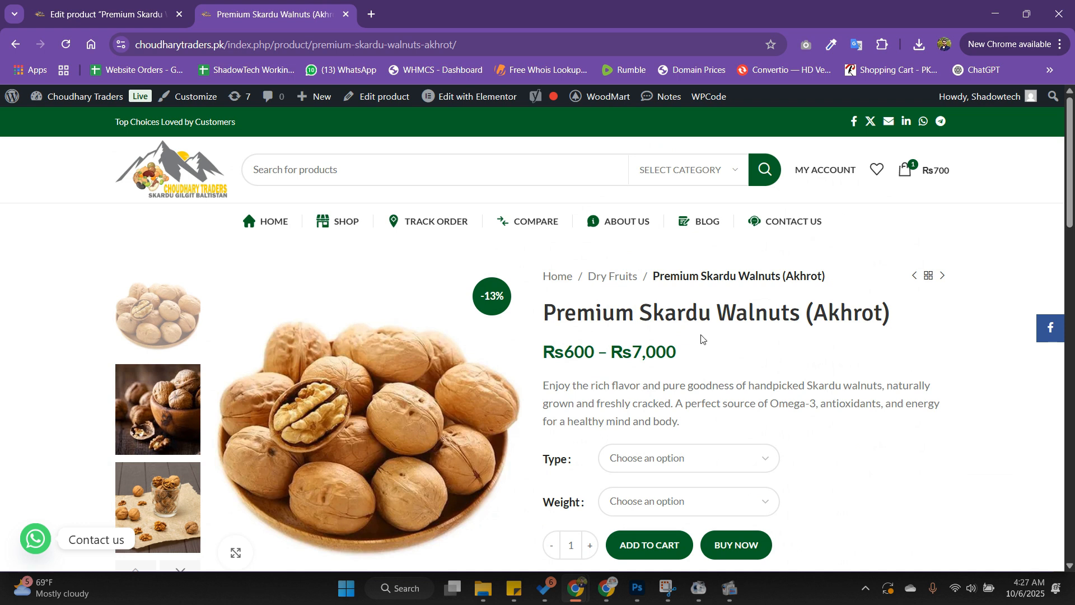
scroll(674, 352, down, 3)
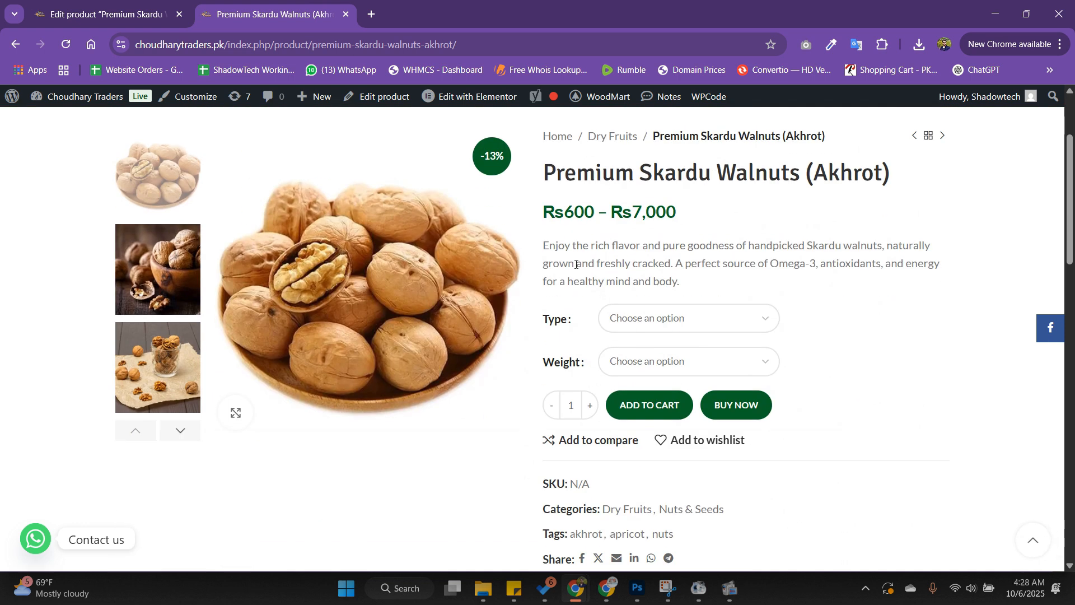
scroll(719, 255, down, 1)
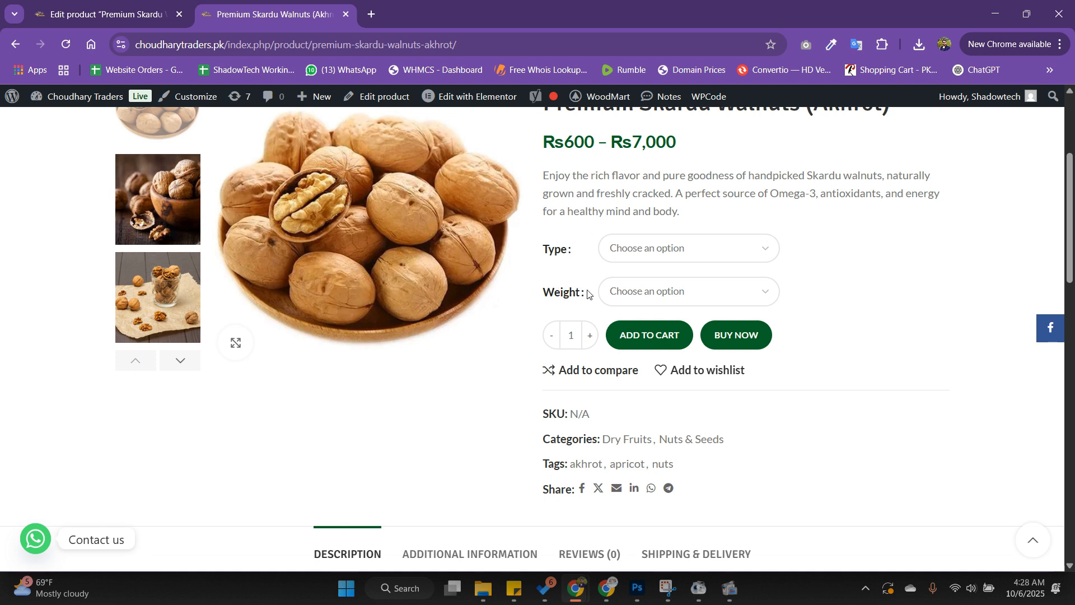
Choose the type Premium / Kagzi Walnuts and the weight 5 KG on the product page and check the variation's price
click(652, 256)
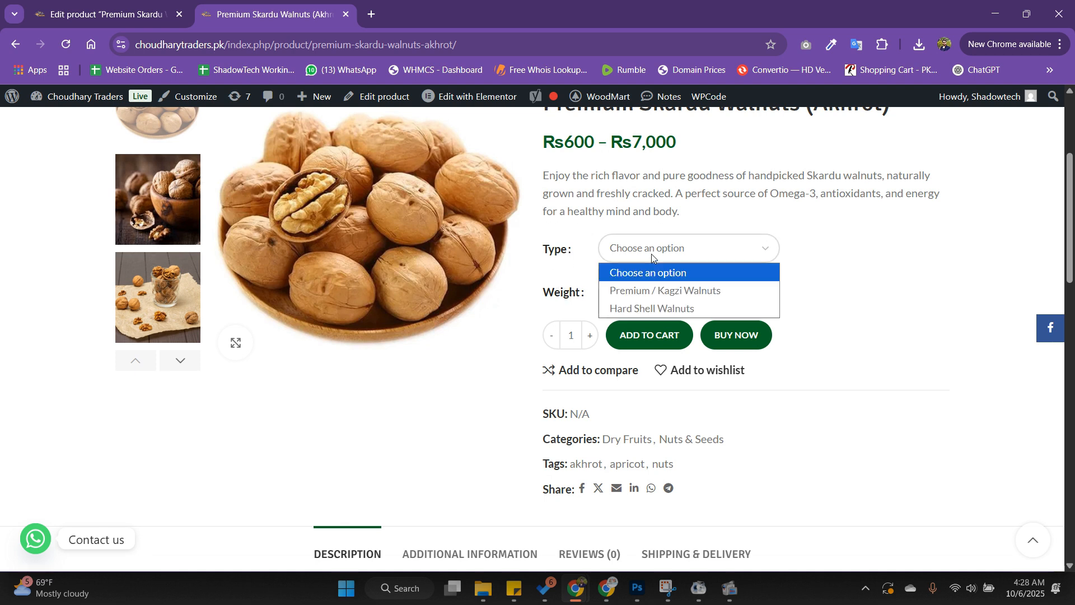
click(654, 290)
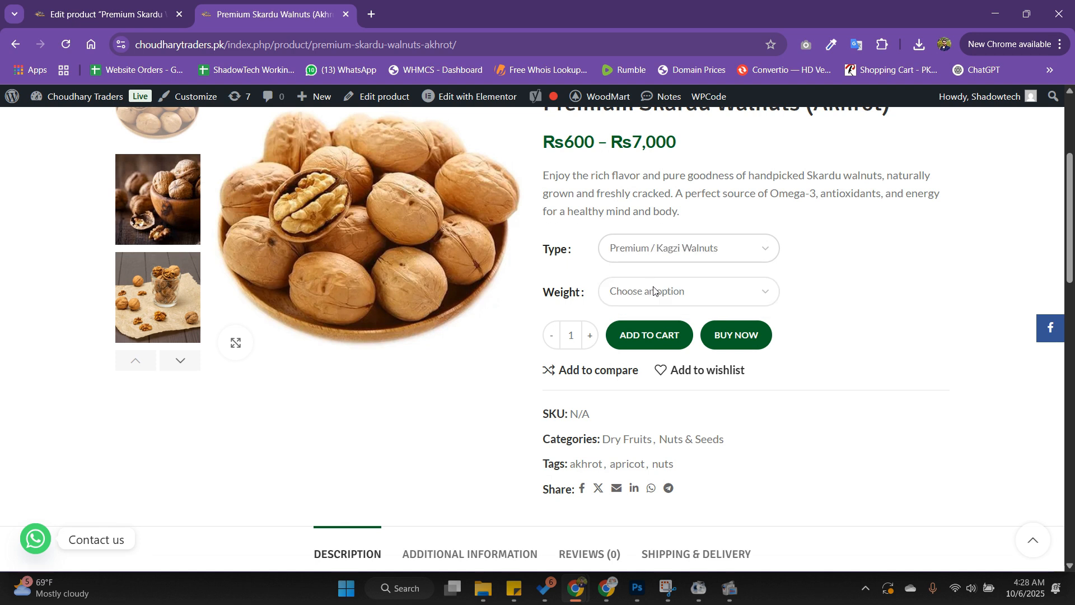
click(646, 291)
click(636, 368)
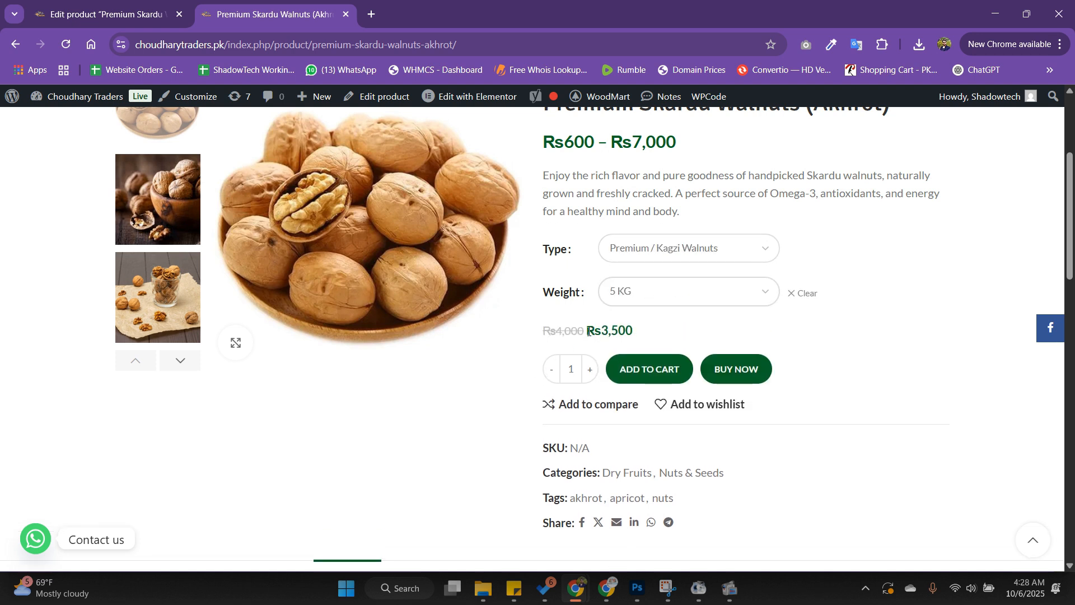
drag(587, 331, 638, 334)
Switch the weight to 2 KG and the type to Hard Shell Walnuts to check that variation's price
click(642, 302)
click(636, 350)
click(641, 259)
click(644, 307)
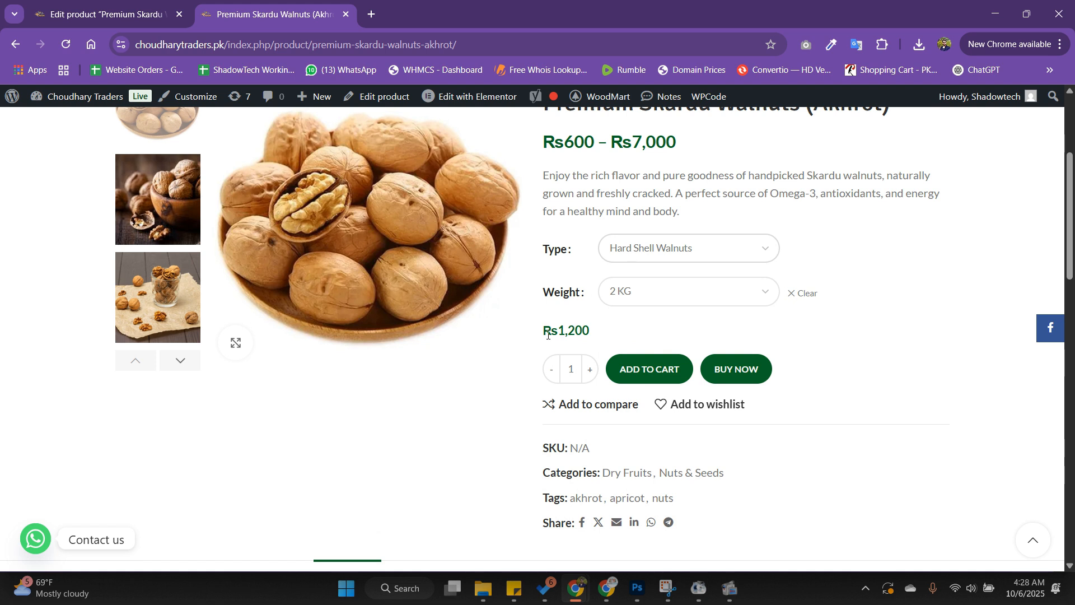
Set the type back to Premium / Kagzi Walnuts, add the 2 KG variation to the cart, and review the cart page
click(629, 240)
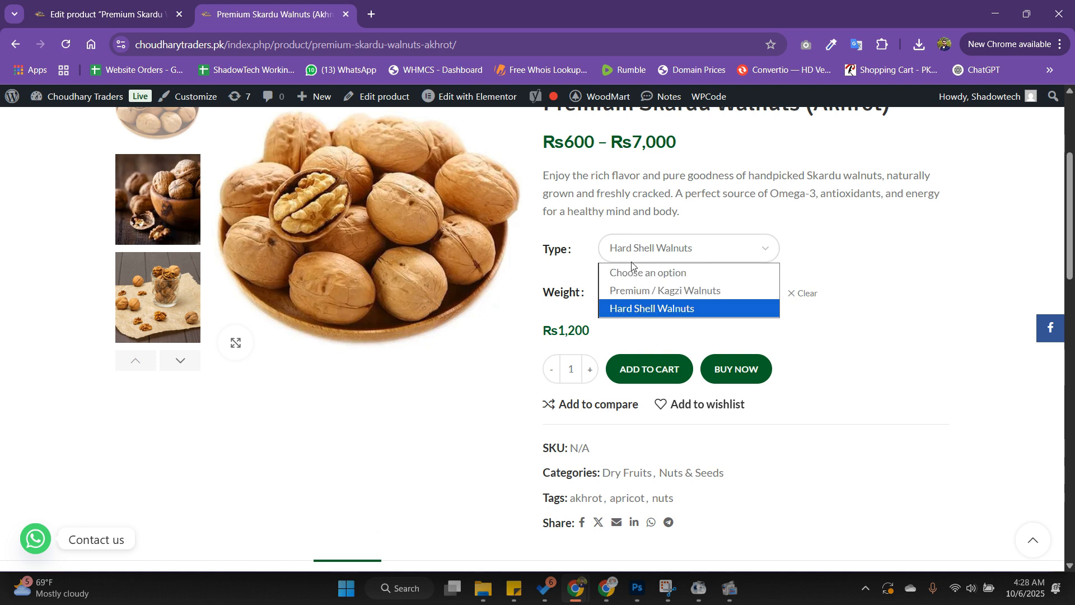
click(623, 288)
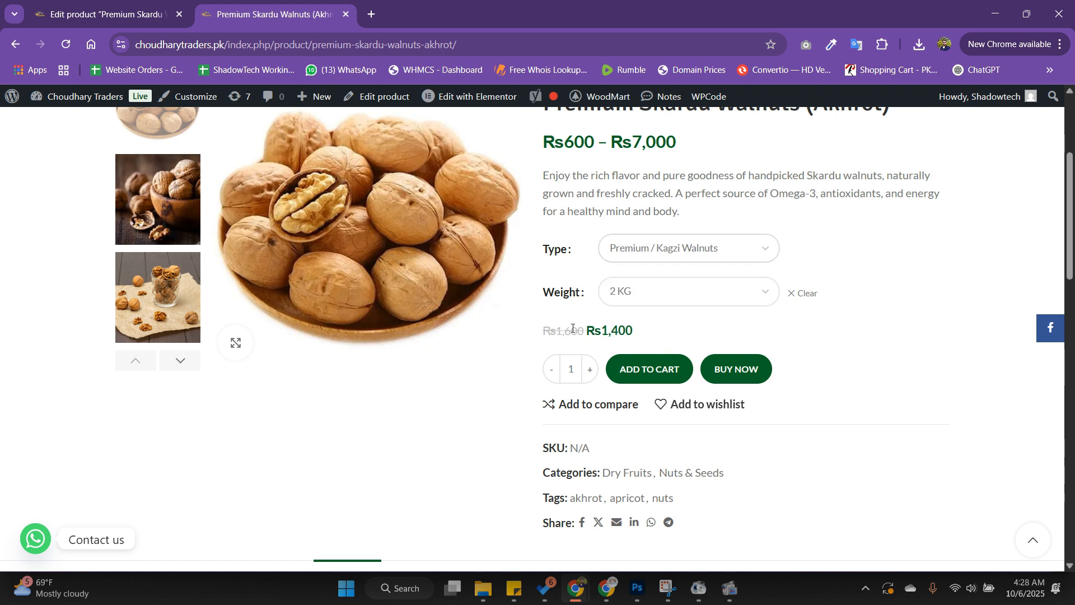
click(640, 382)
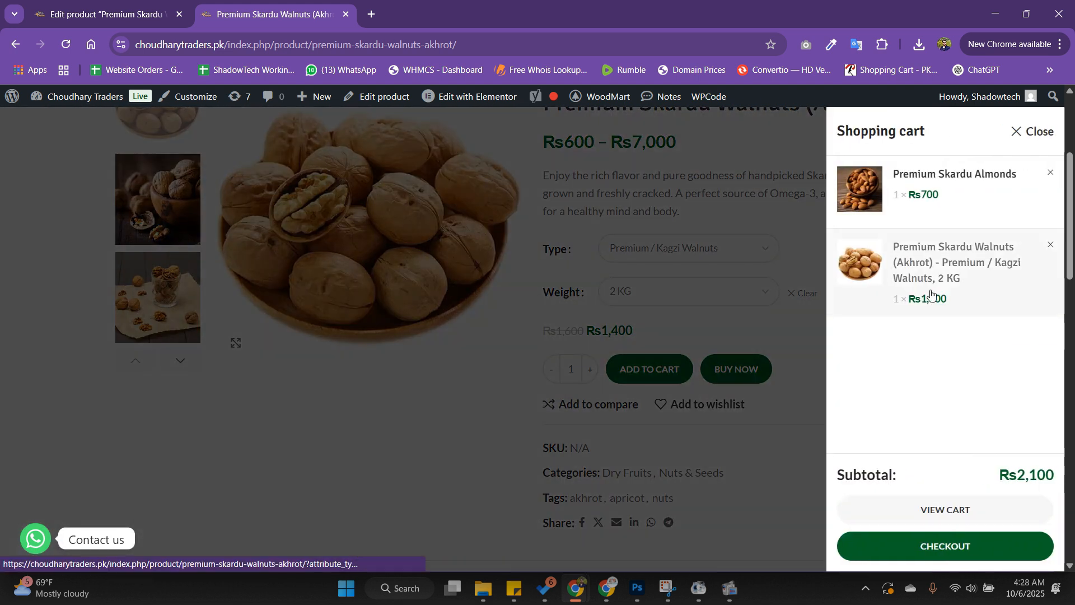
click(950, 510)
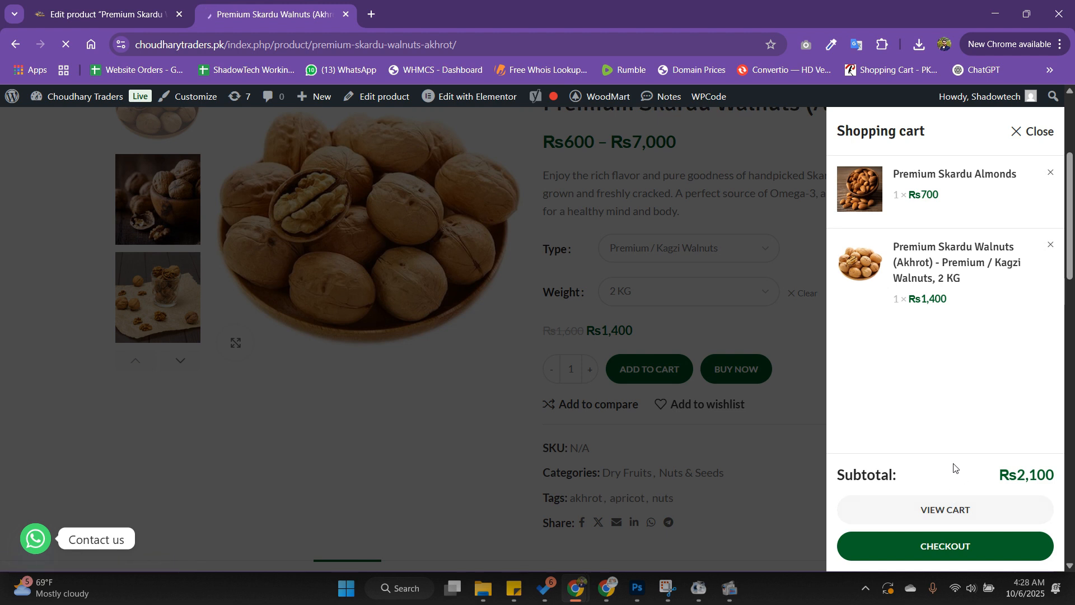
scroll(528, 395, down, 3)
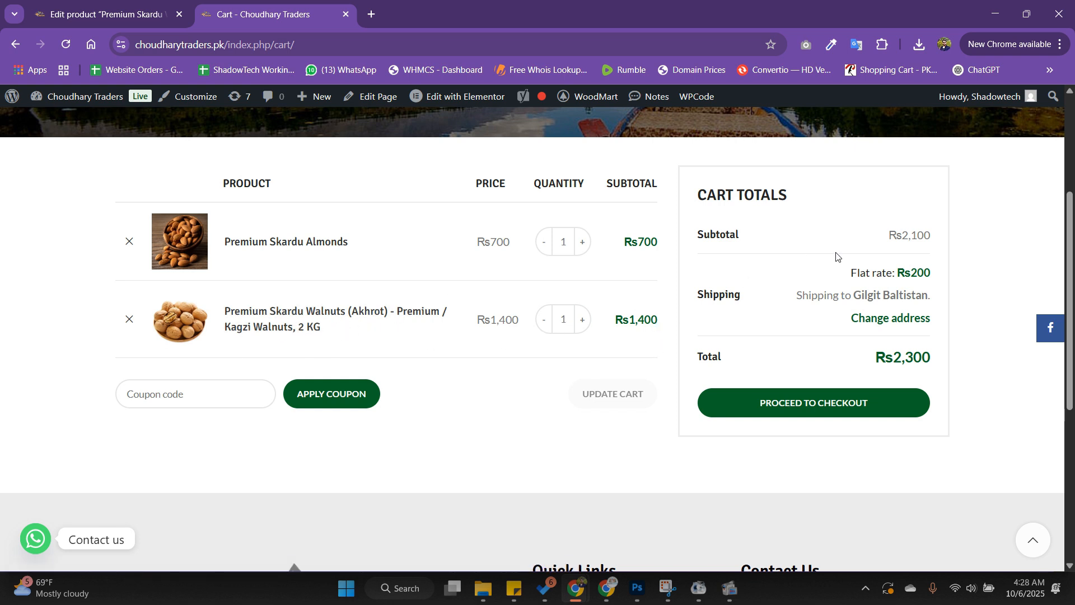
scroll(461, 357, up, 3)
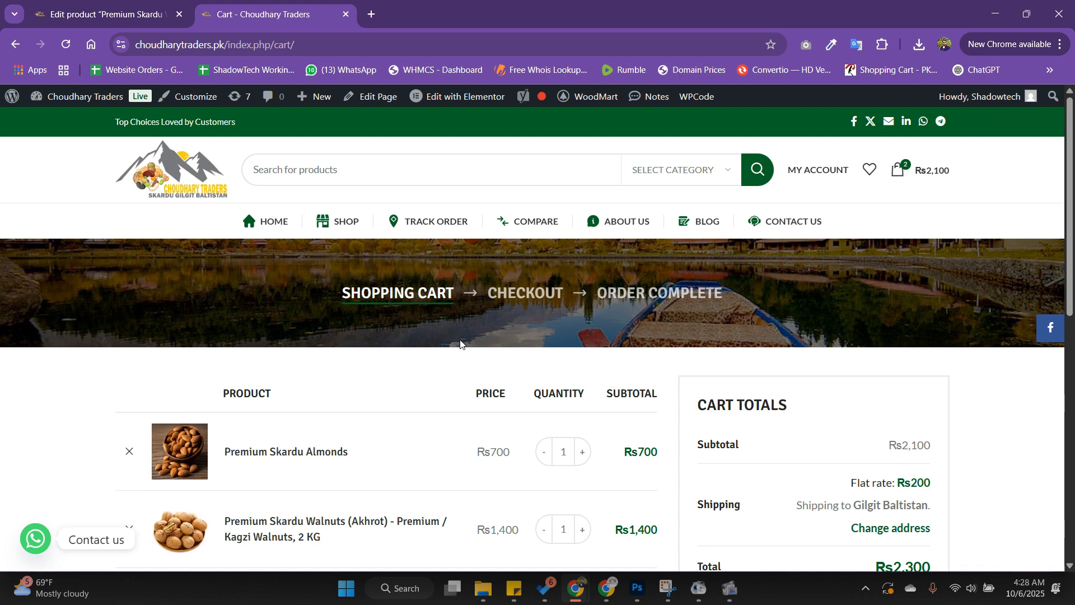
Return to the walnut product's editor, show its variations, and expand the Premium / Kagzi Walnuts 2 KG variation
click(110, 12)
scroll(329, 267, down, 2)
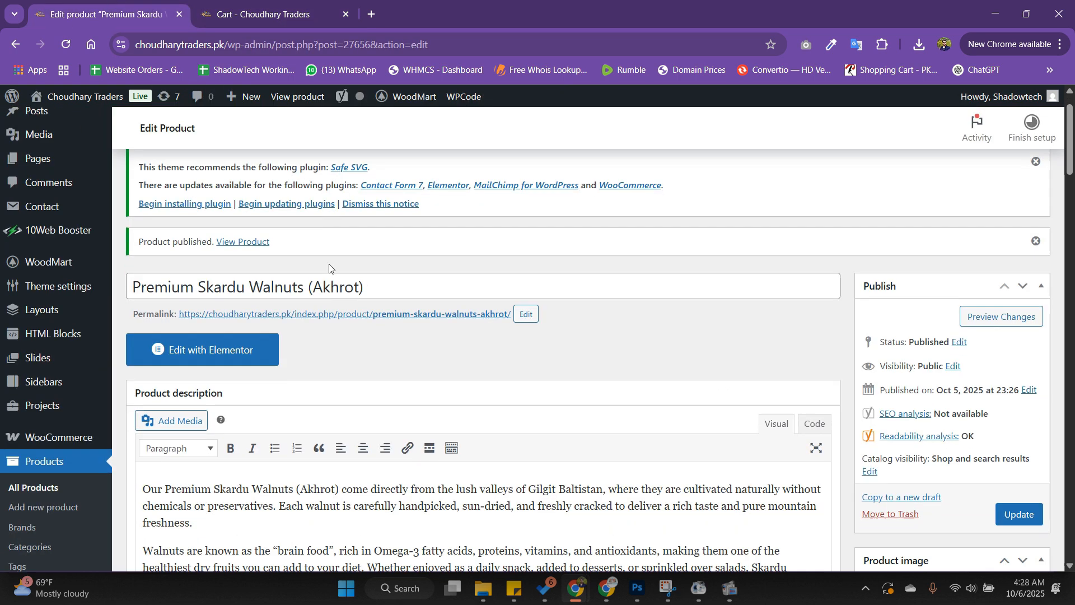
scroll(329, 268, down, 14)
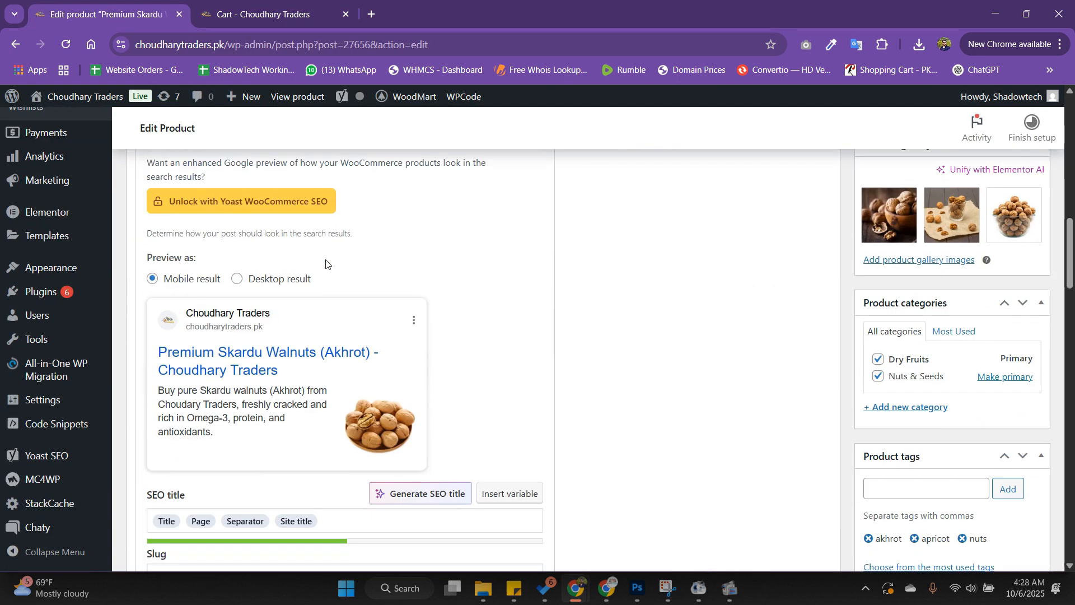
scroll(327, 262, down, 15)
scroll(309, 296, up, 3)
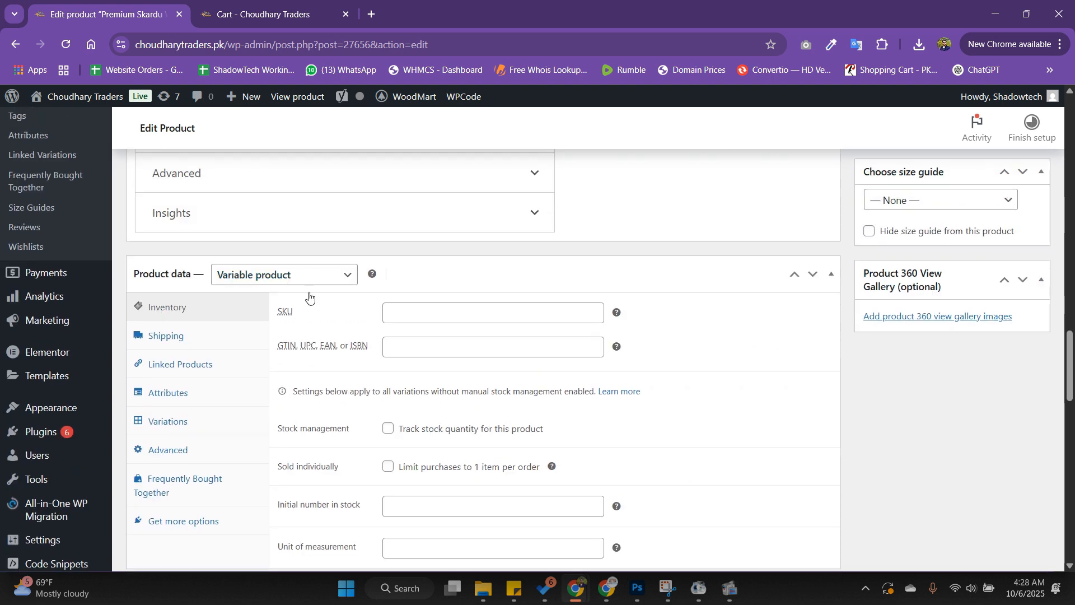
click(190, 425)
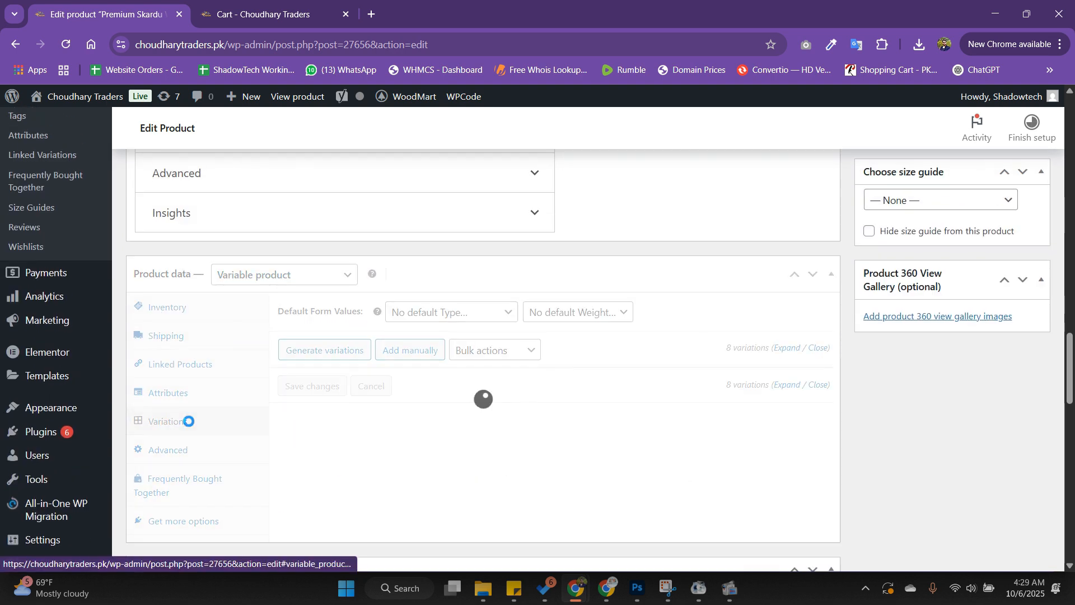
scroll(335, 424, down, 4)
scroll(384, 425, up, 3)
click(531, 360)
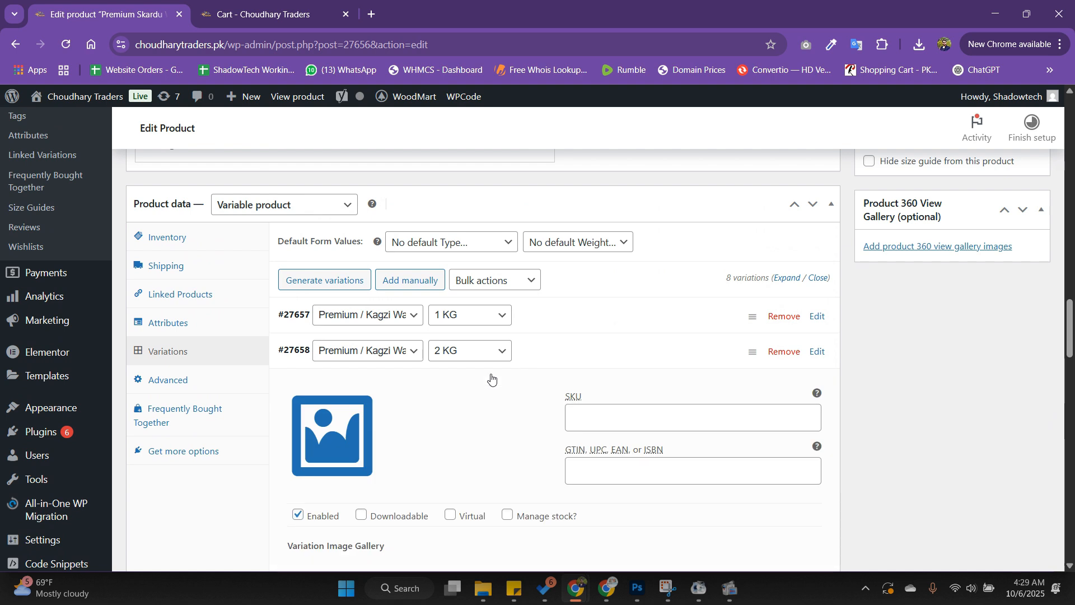
Open hilaxwatches.com in a new browser tab, reload it, and browse the home page down to the watch listings
click(374, 18)
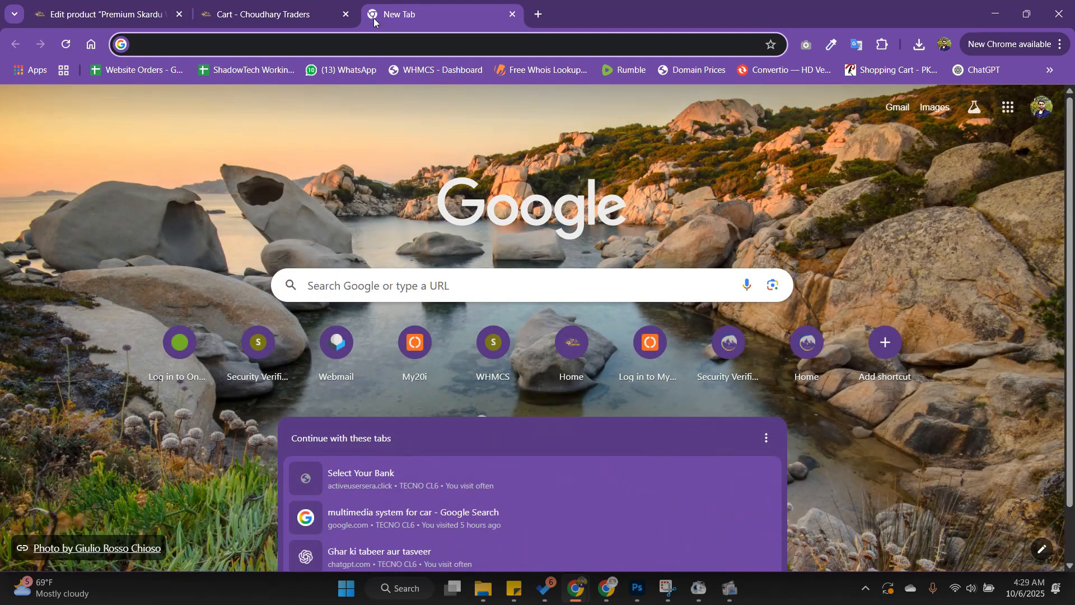
text(hilaxwatches.com)
key(Return)
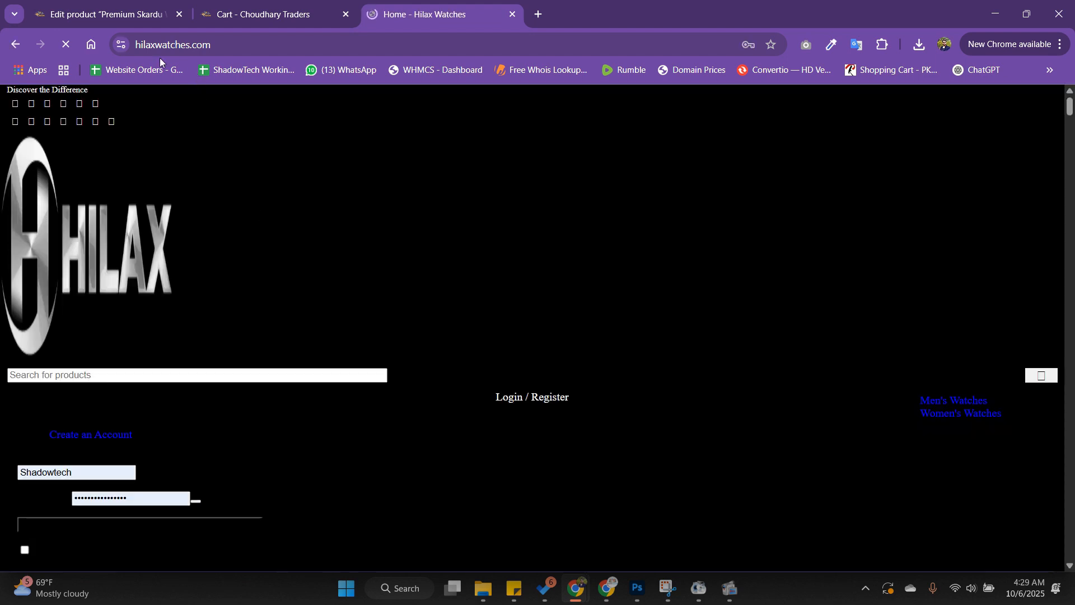
click(66, 48)
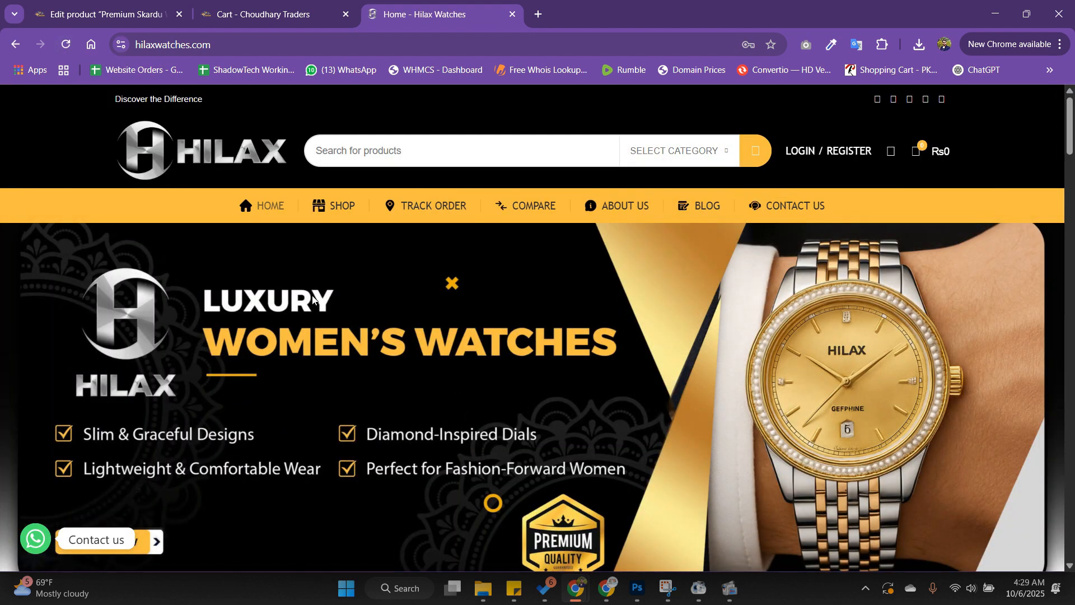
scroll(312, 300, down, 10)
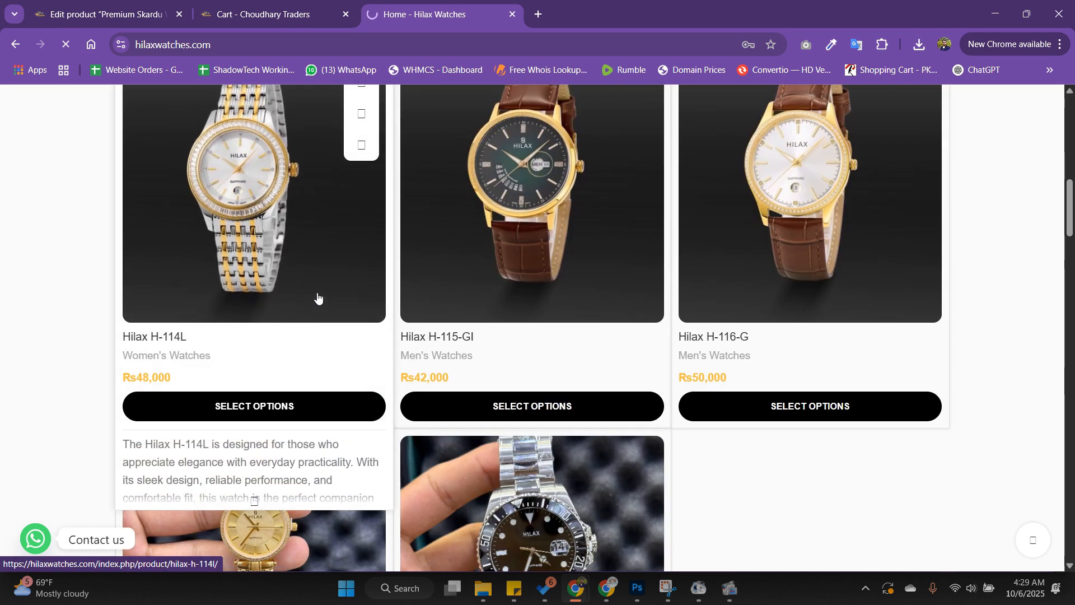
Open the Hilax H-114L product page and look over its details down to the dial and strap color options
click(317, 297)
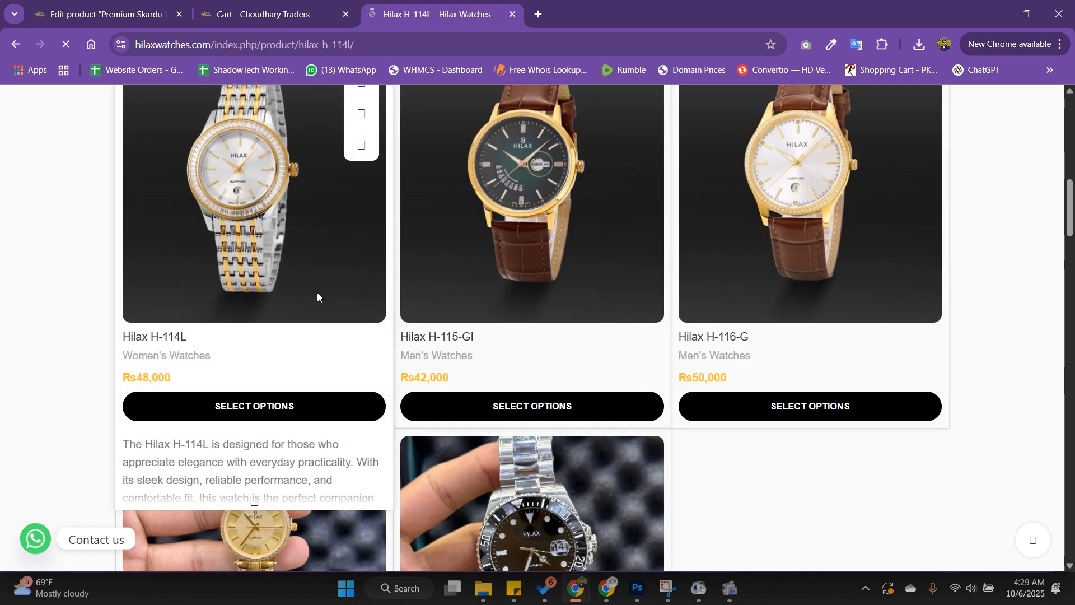
scroll(321, 341, down, 2)
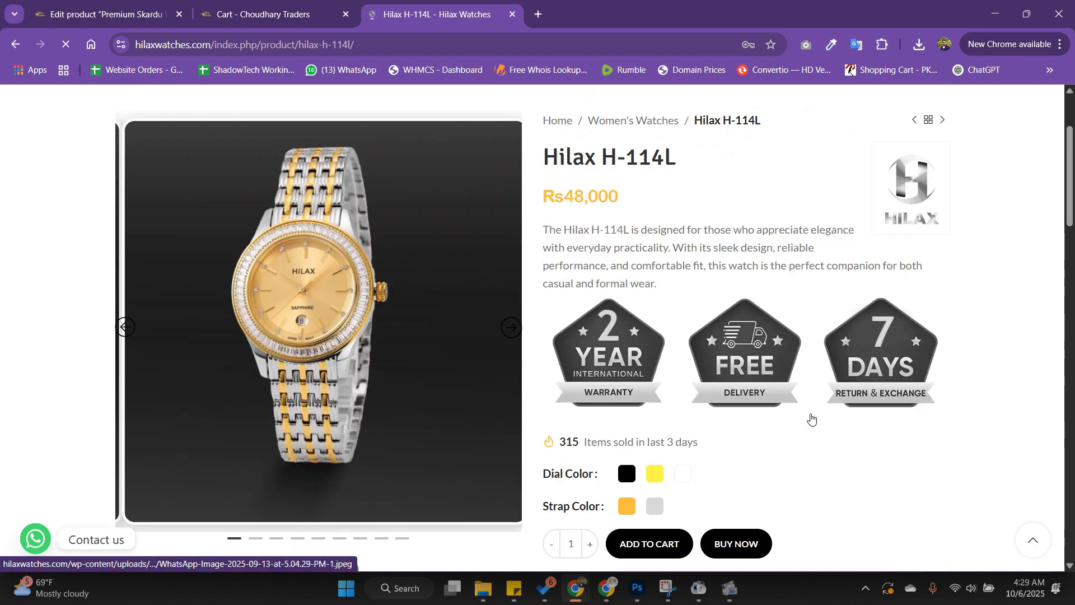
scroll(639, 381, down, 5)
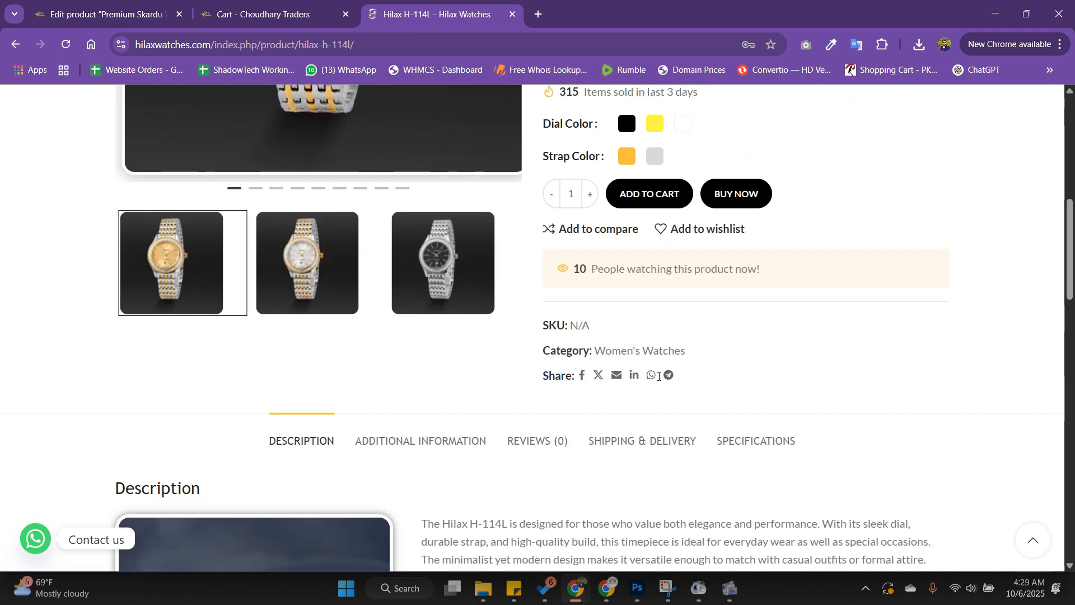
scroll(637, 330, up, 3)
Select the yellow dial color and the silver strap color for the Hilax H-114L and check the matching variation image
click(656, 411)
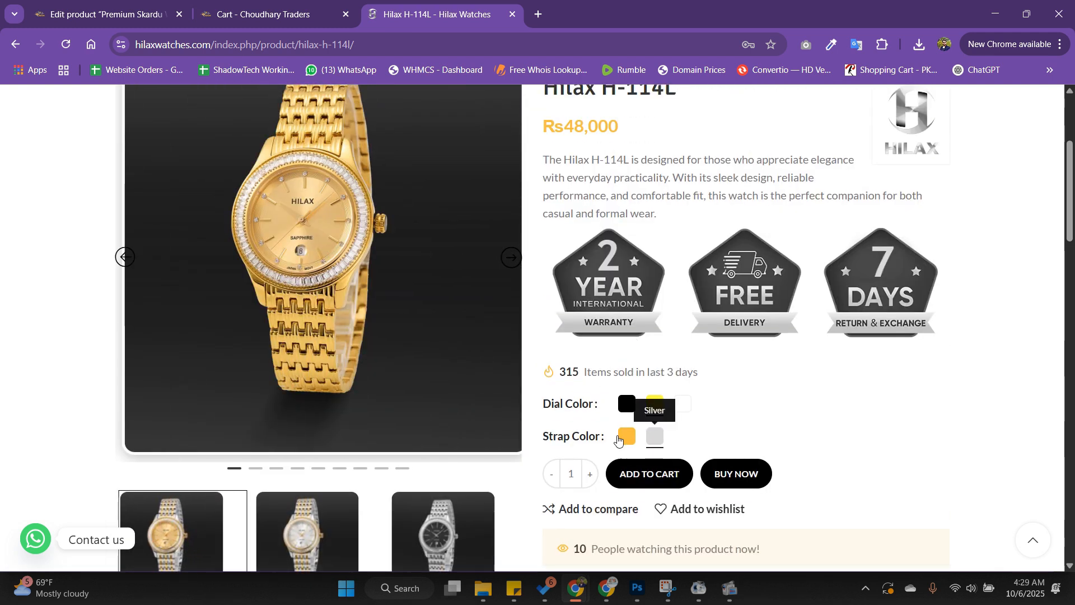
click(655, 436)
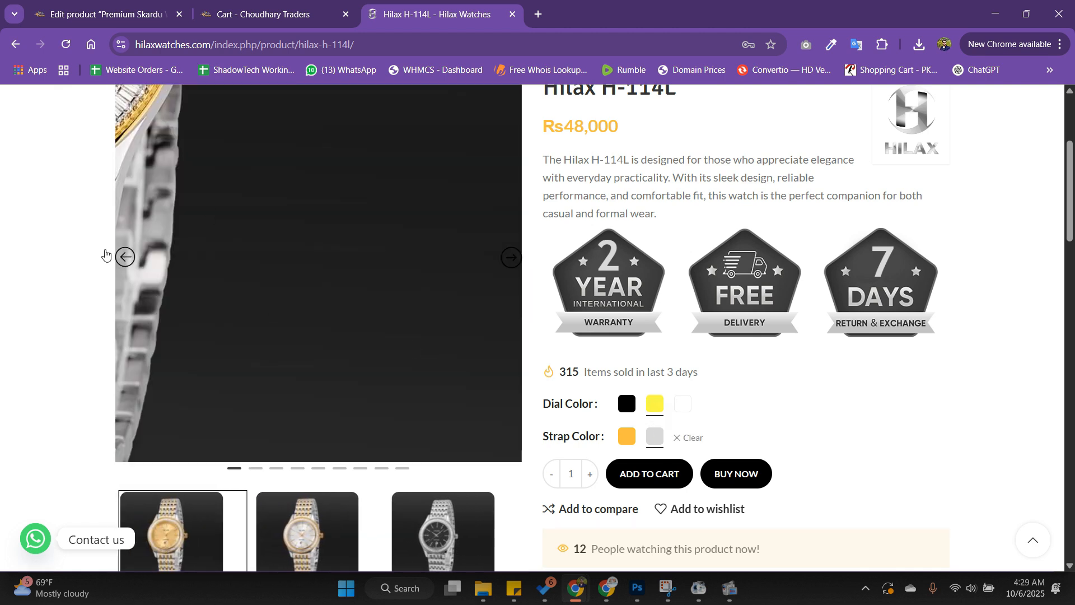
scroll(45, 328, up, 1)
scroll(45, 328, down, 2)
scroll(45, 328, up, 2)
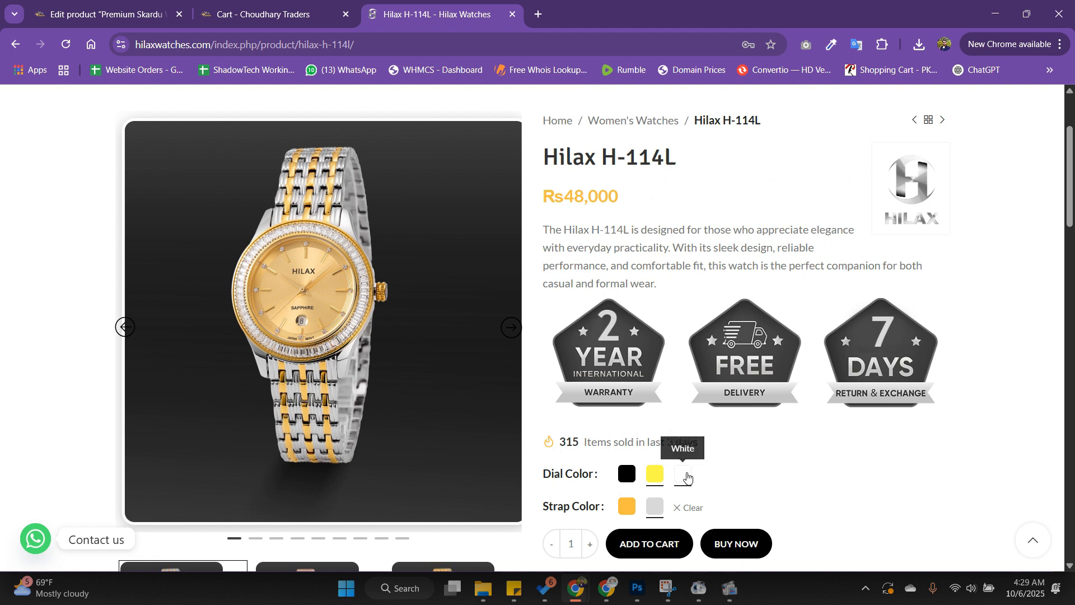
Switch the watch to the white dial and golden strap, checking its variation image and the details further down the page
click(683, 475)
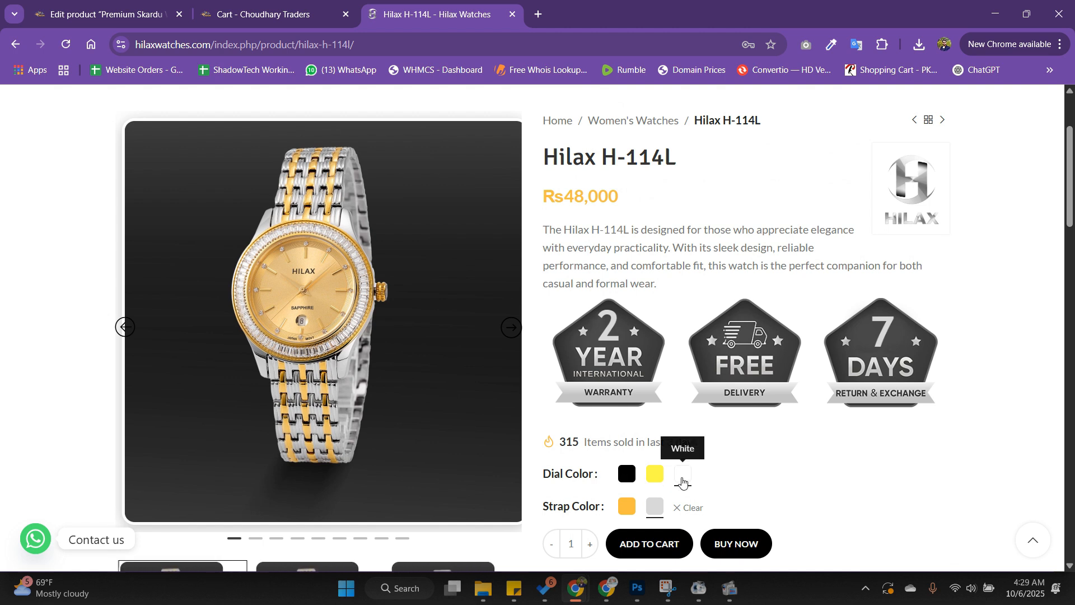
click(624, 508)
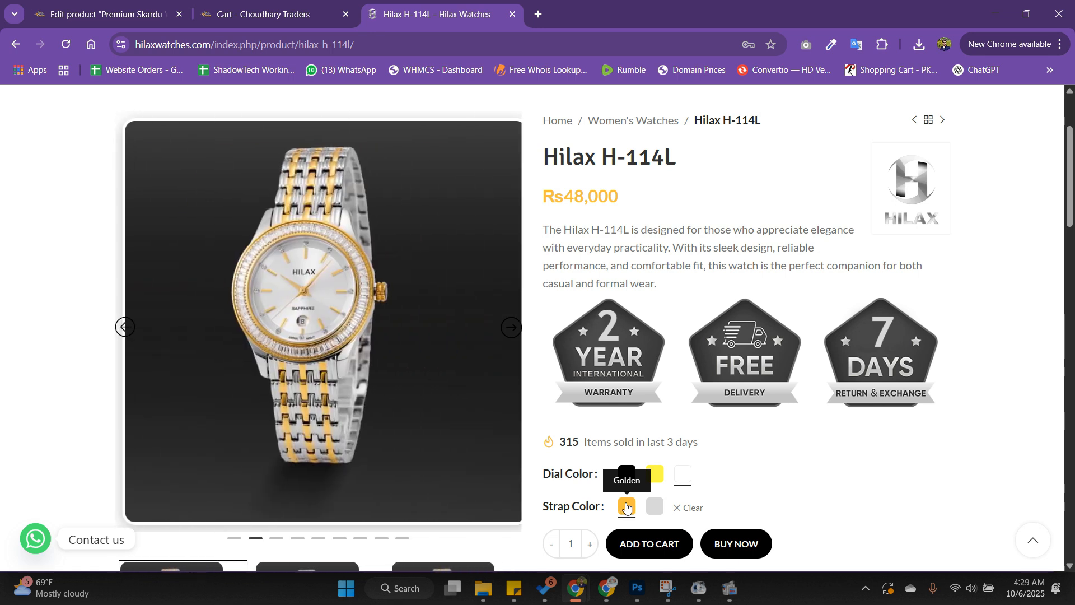
scroll(626, 507, down, 5)
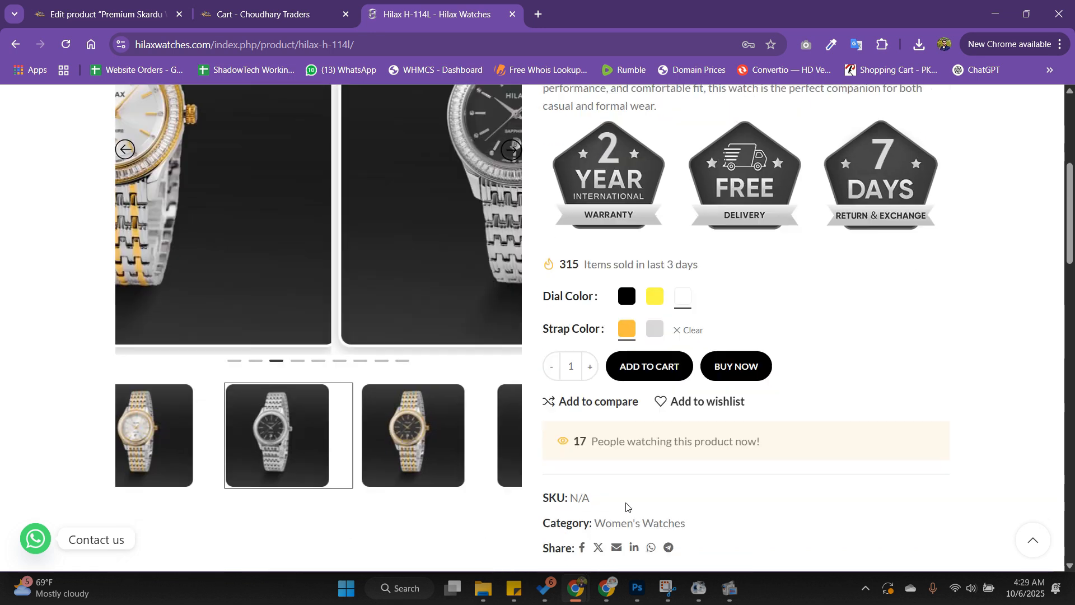
scroll(619, 470, up, 1)
scroll(619, 470, down, 3)
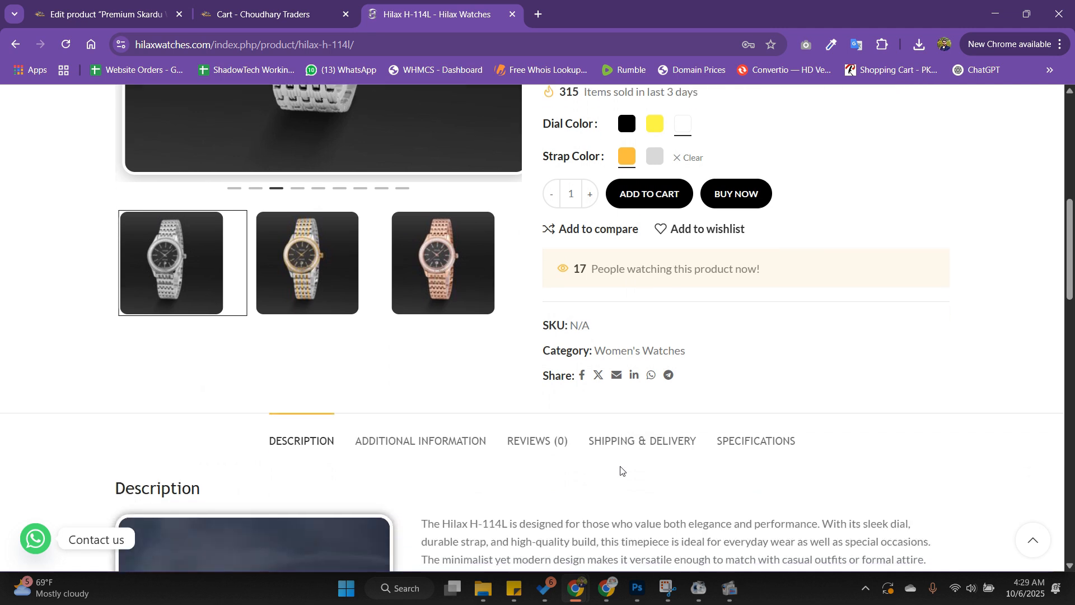
Read the Hilax H-114L description and feature table, and return to the product overview
scroll(621, 469, down, 10)
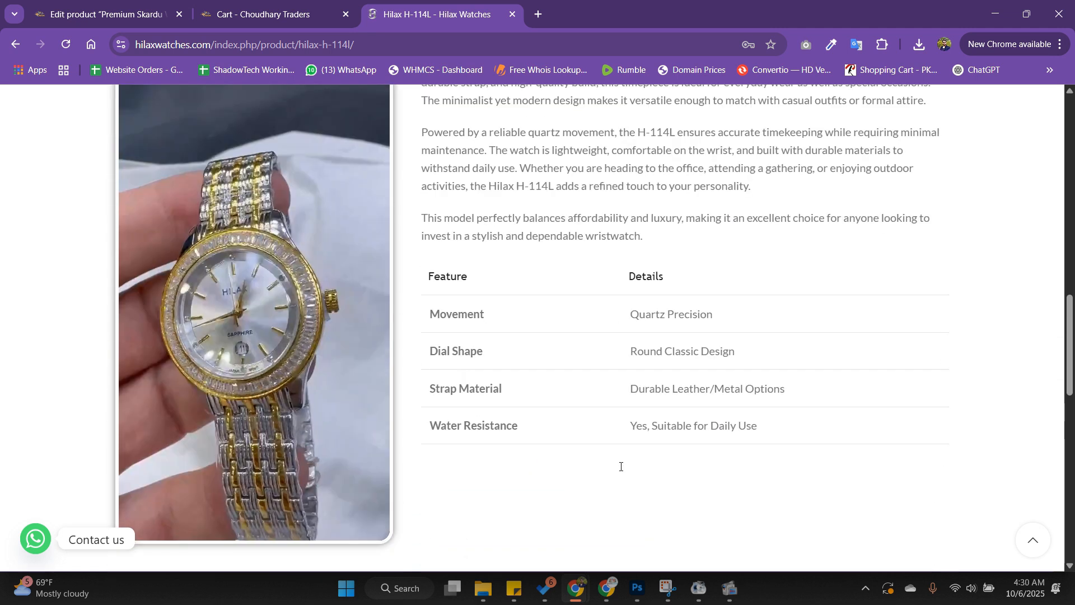
scroll(620, 469, up, 5)
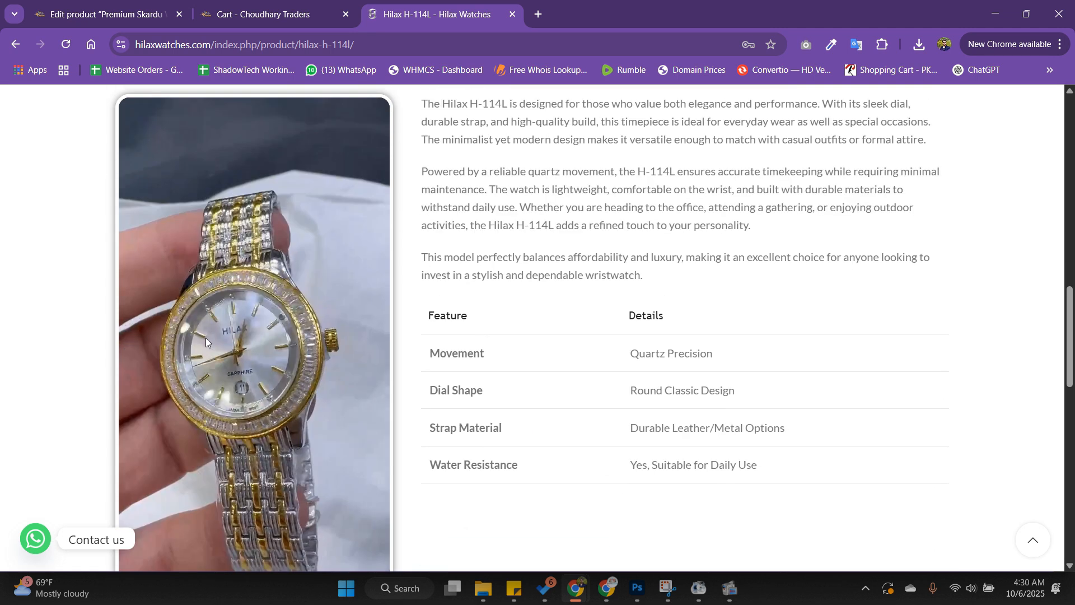
scroll(348, 362, up, 10)
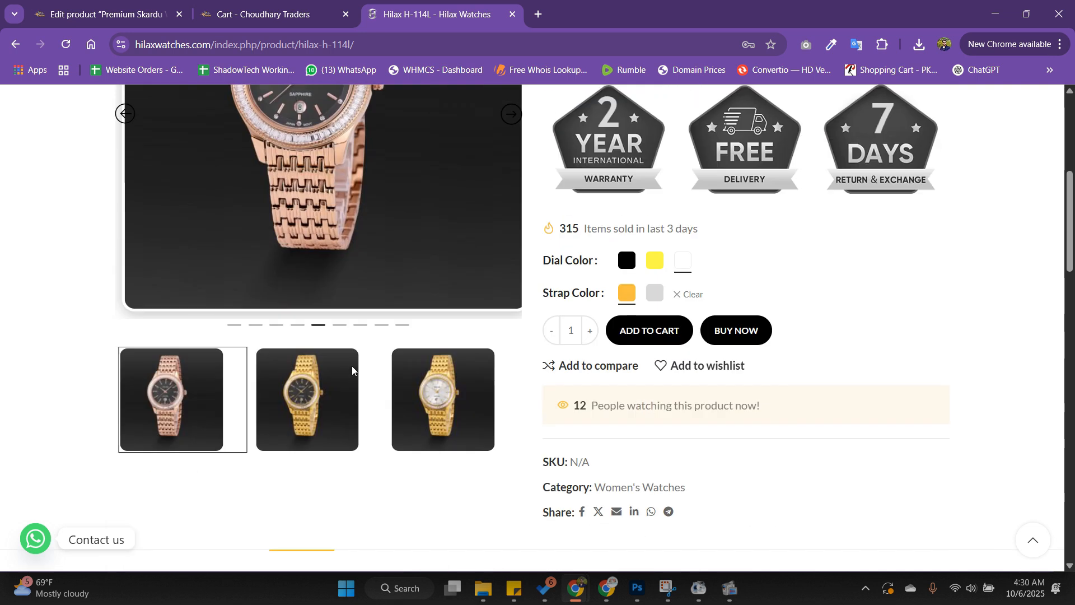
scroll(352, 370, up, 6)
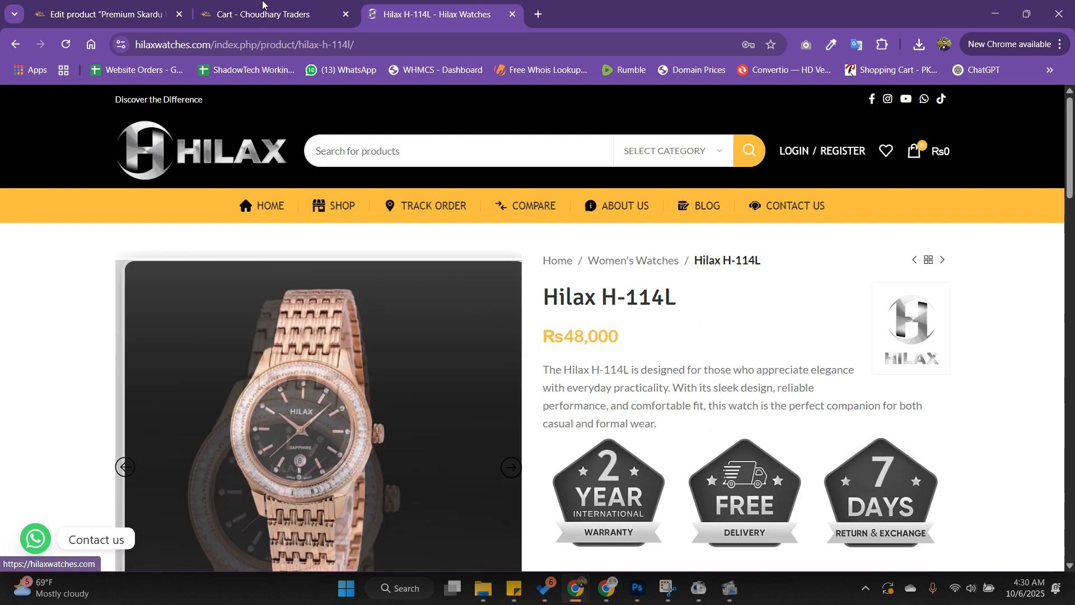
Return to the Choudhary Traders cart and review its items and cart totals
click(263, 11)
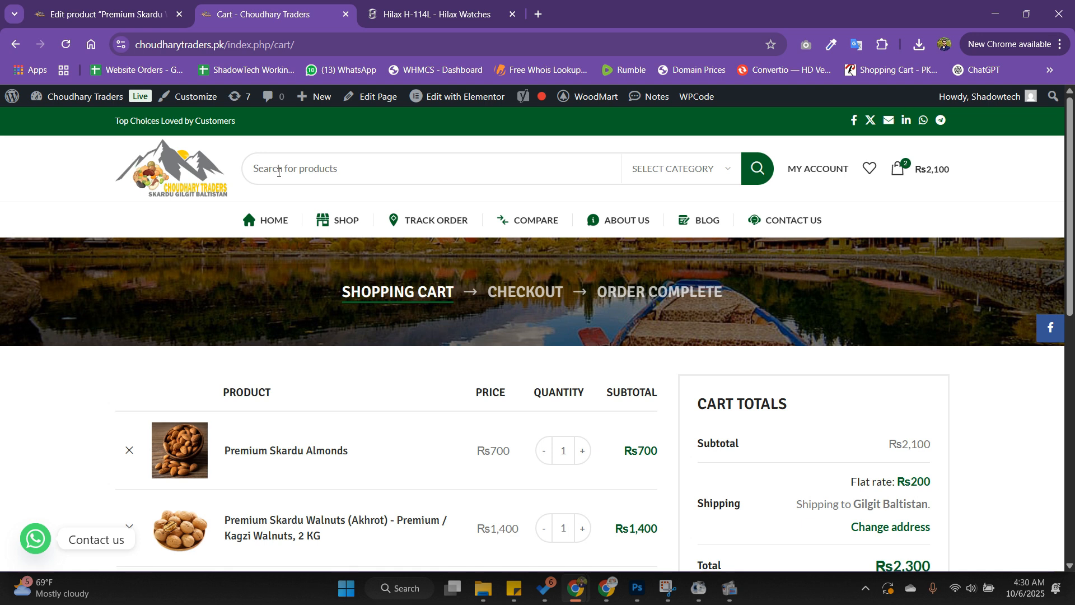
scroll(280, 171, down, 6)
scroll(280, 165, up, 5)
scroll(283, 165, up, 2)
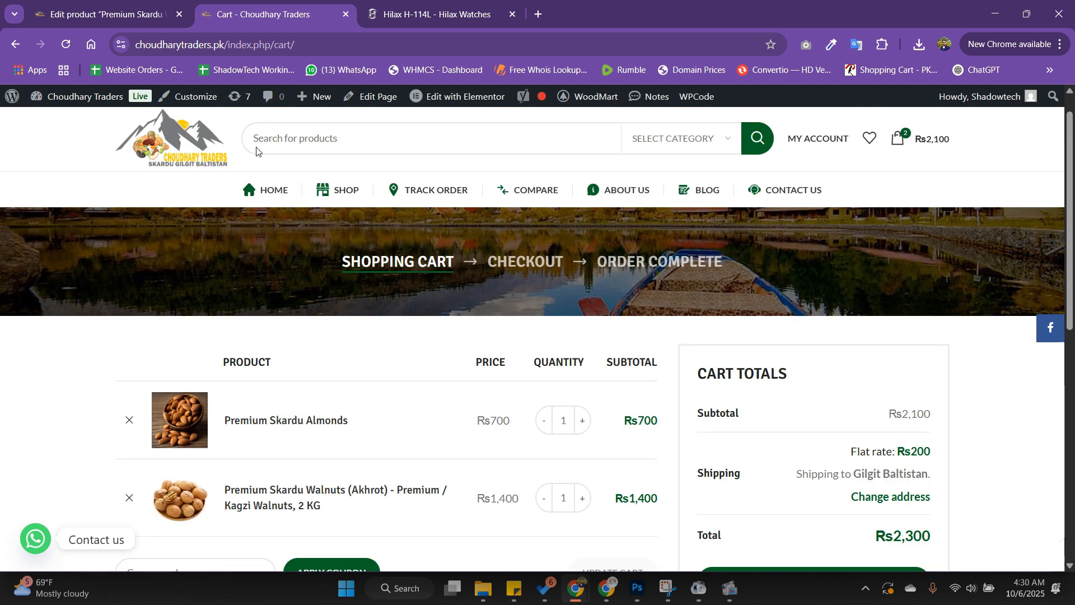
Go back to the Premium Skardu Walnuts product editor and review the 2 KG Premium / Kagzi variation's settings and the variations list
click(160, 8)
scroll(336, 232, down, 1)
scroll(333, 224, down, 3)
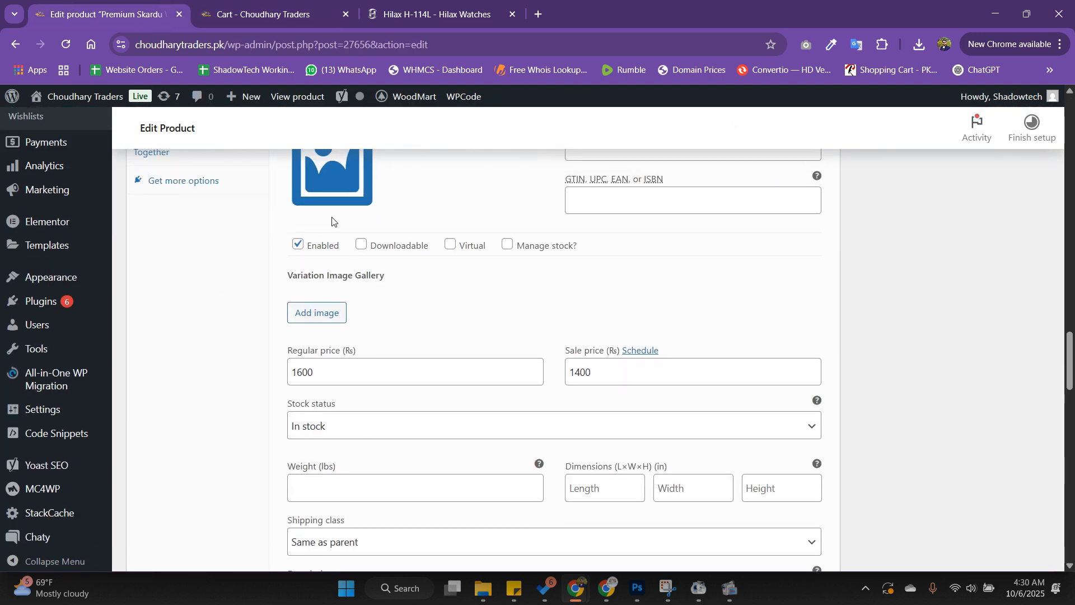
scroll(333, 224, up, 6)
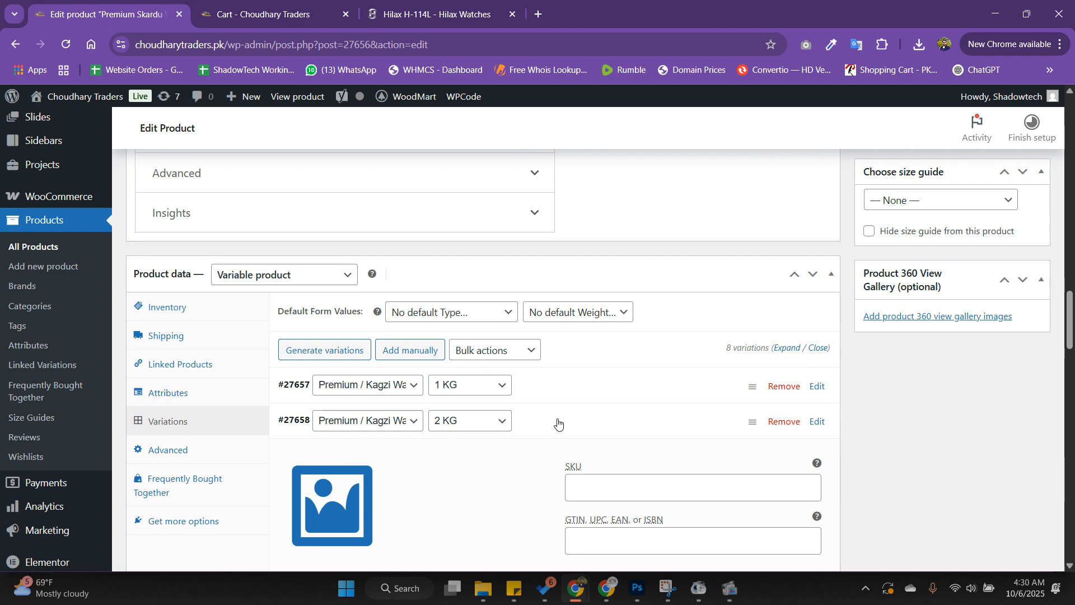
scroll(554, 421, up, 15)
scroll(551, 420, up, 8)
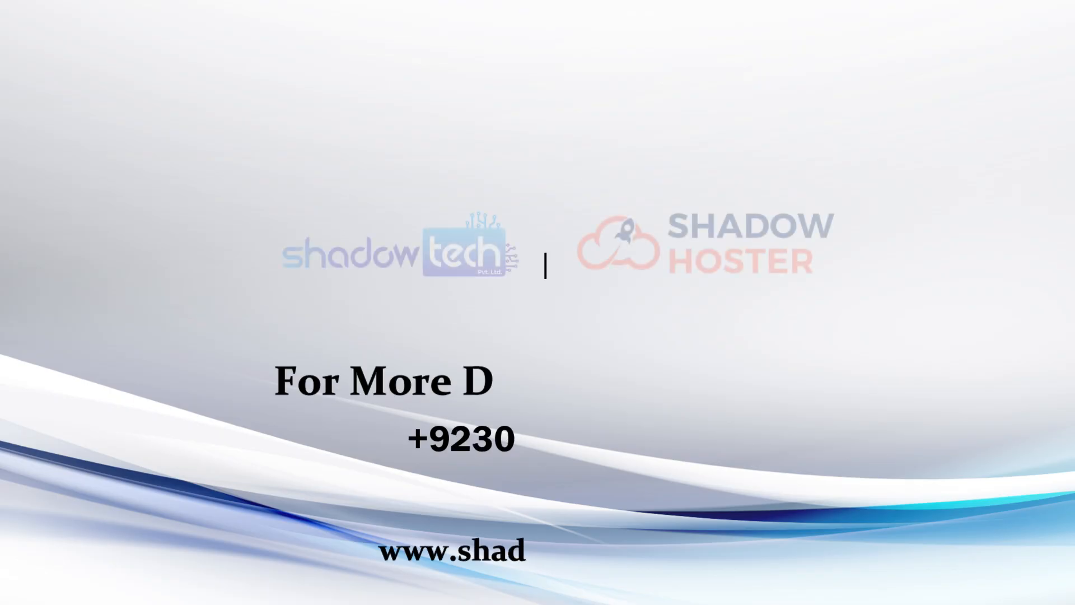